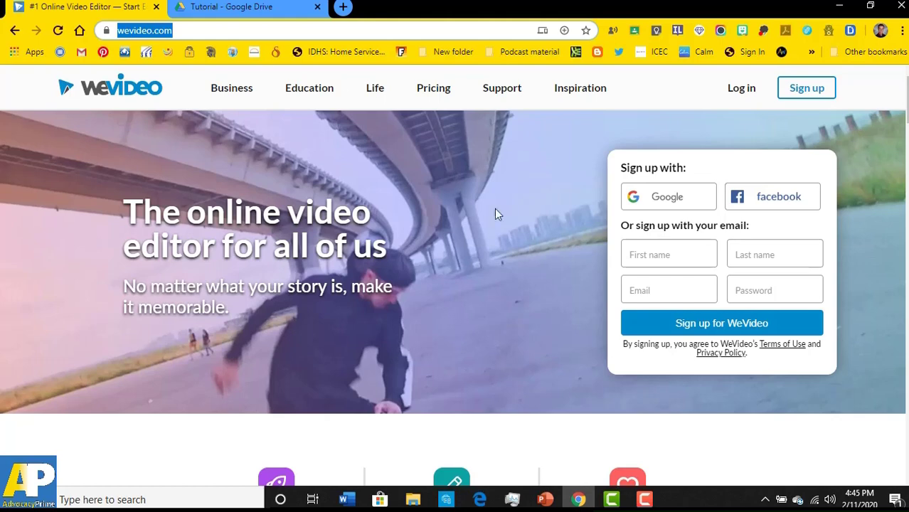
# - Sign up with the Google account, then pick the Blank edit tile on the Dashboard
pyautogui.click(670, 197)
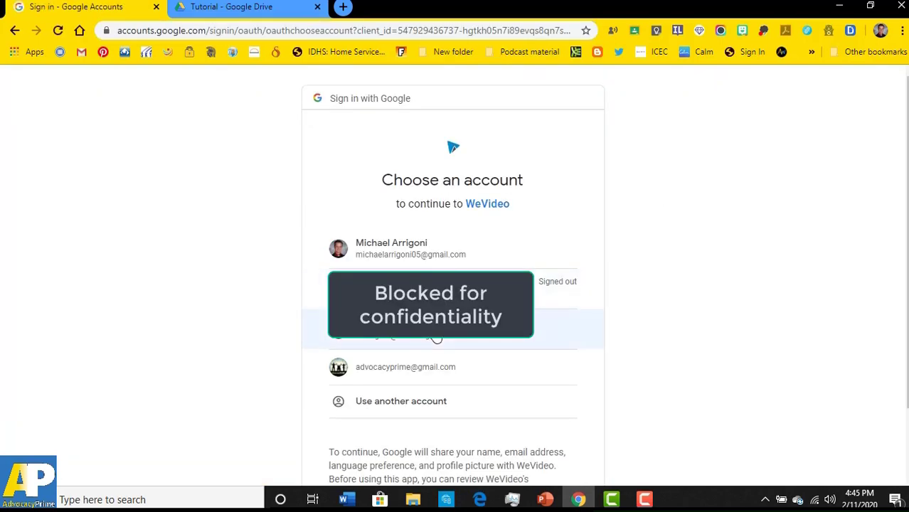
pyautogui.click(413, 324)
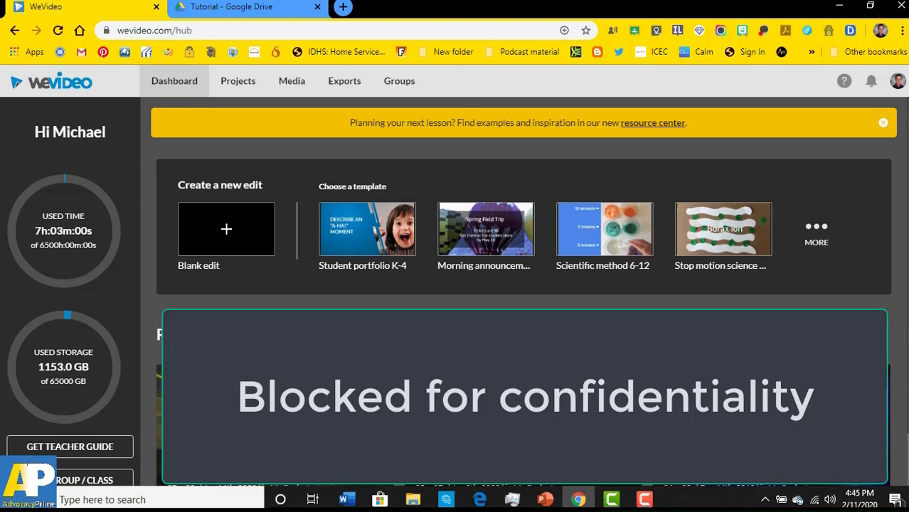
pyautogui.scroll(-1, 524, 285)
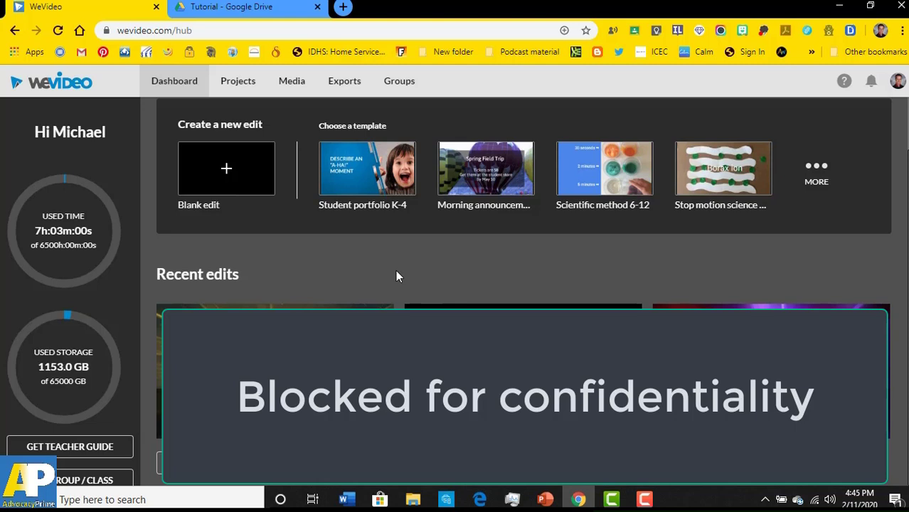
pyautogui.scroll(1, 396, 271)
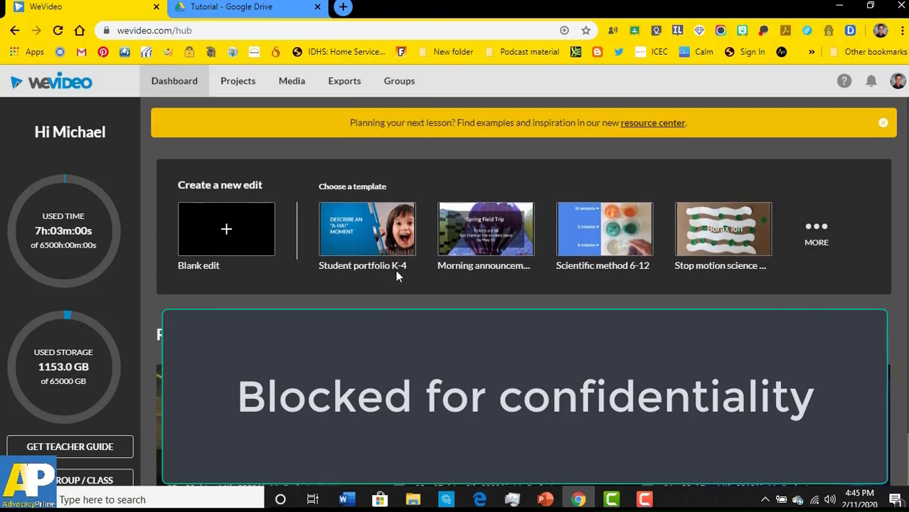
pyautogui.scroll(-1, 396, 271)
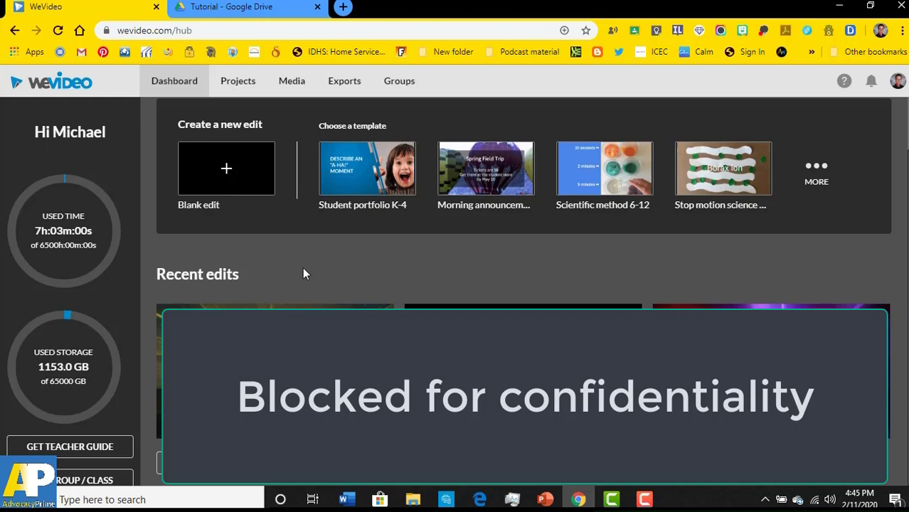
pyautogui.click(246, 188)
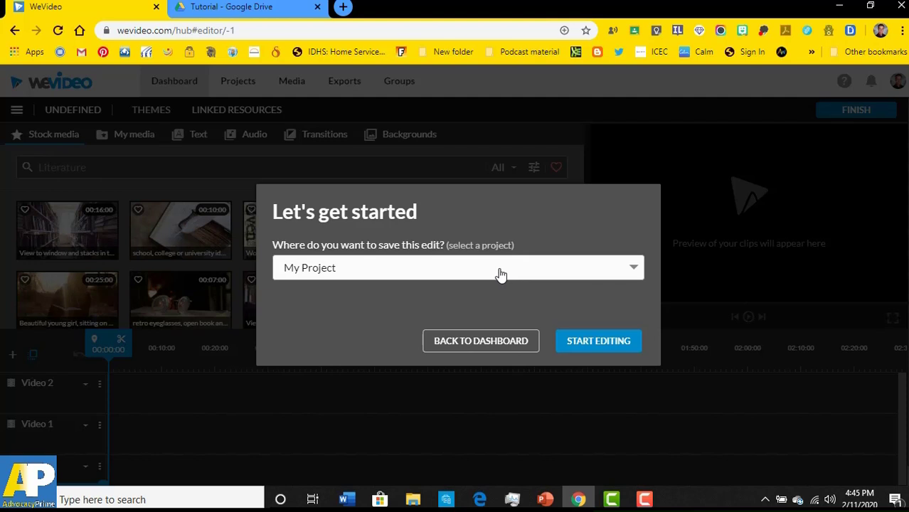
# - Start editing with the edit saved to My Project and close the stray Steam login popup
pyautogui.click(581, 341)
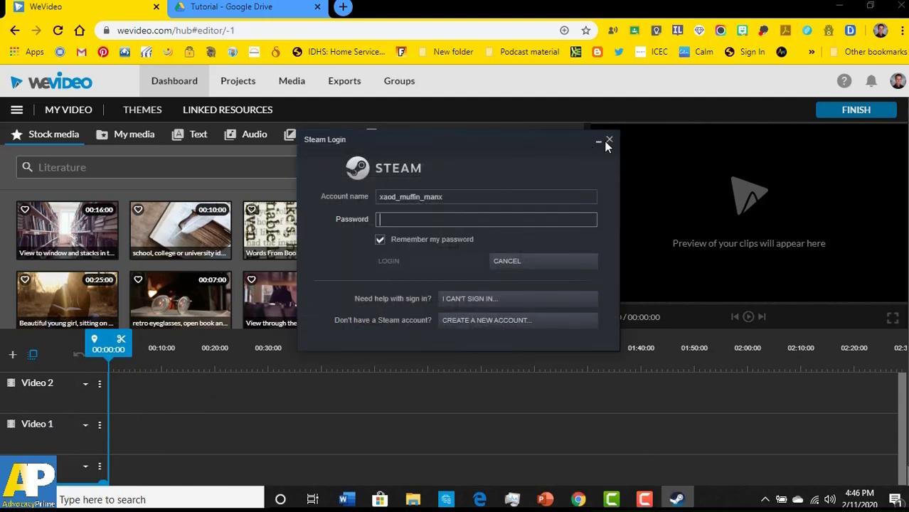
pyautogui.click(609, 139)
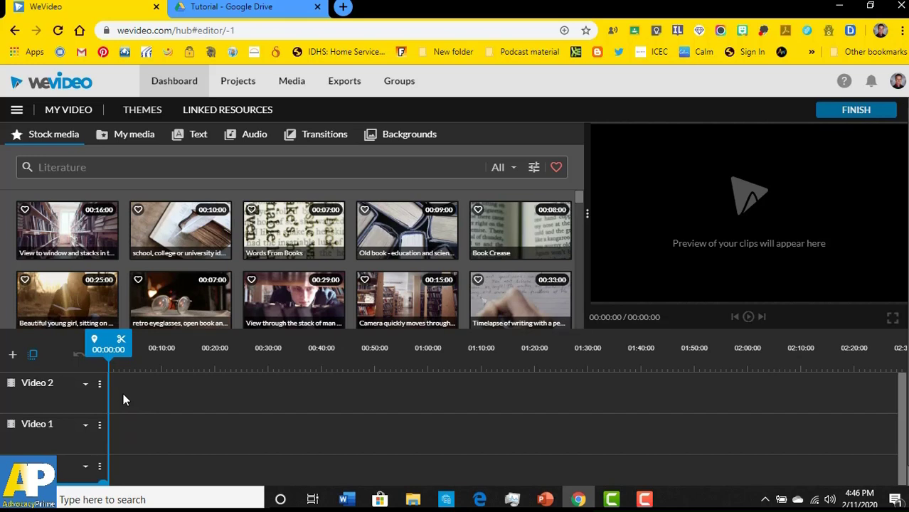
# - Create a folder named 'Tutorial 2020' in My media using New Folder
pyautogui.click(127, 136)
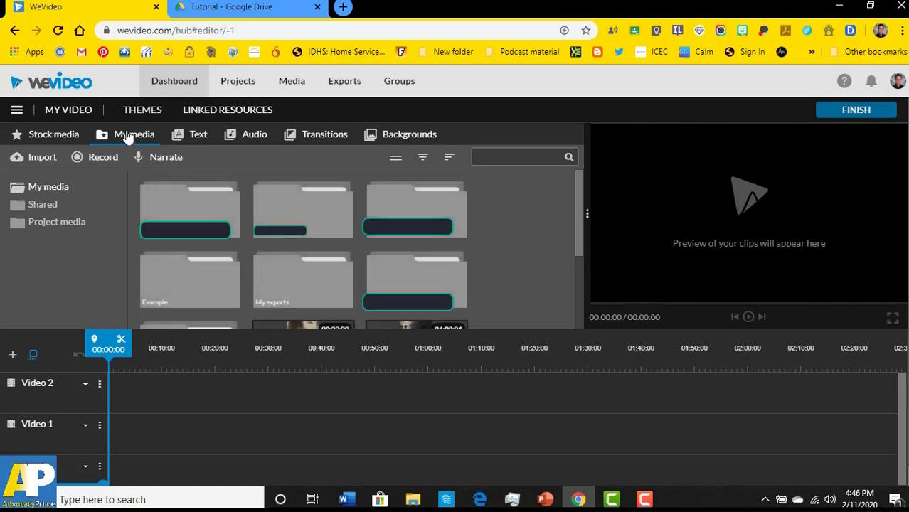
pyautogui.rightClick(526, 231)
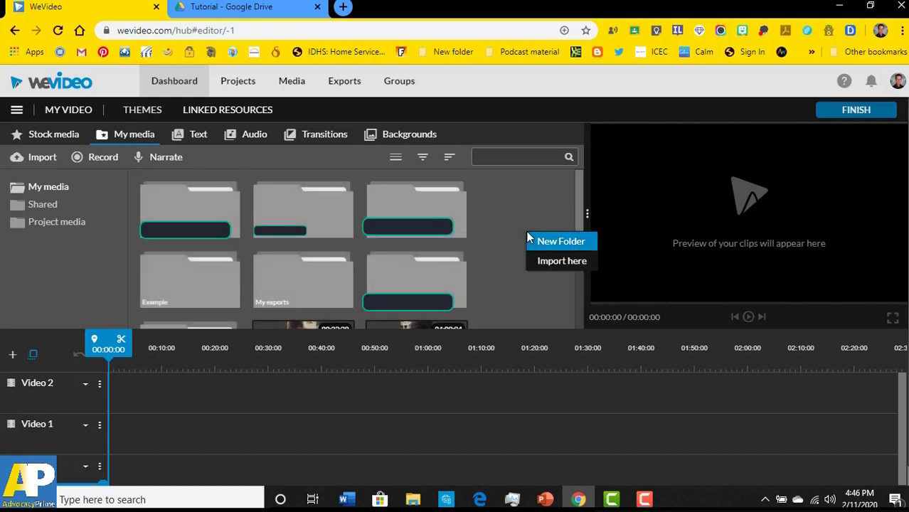
pyautogui.click(549, 239)
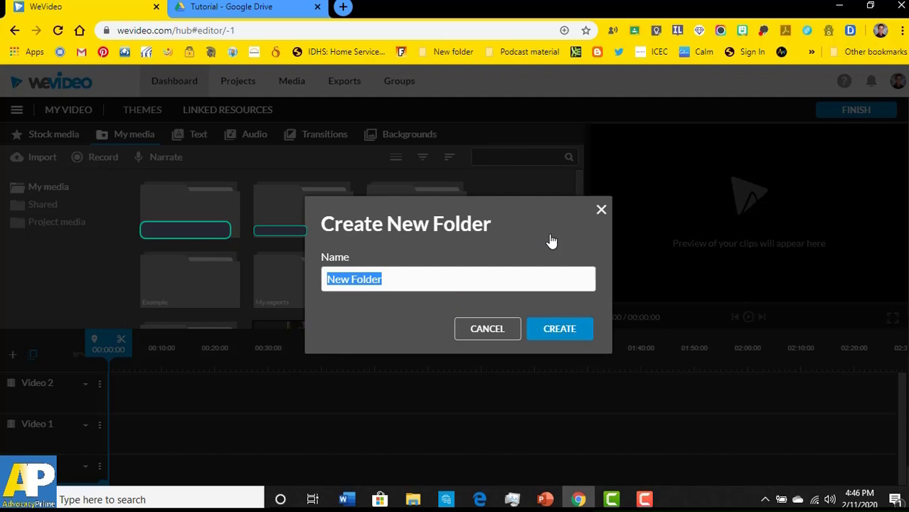
pyautogui.write('Tuto')
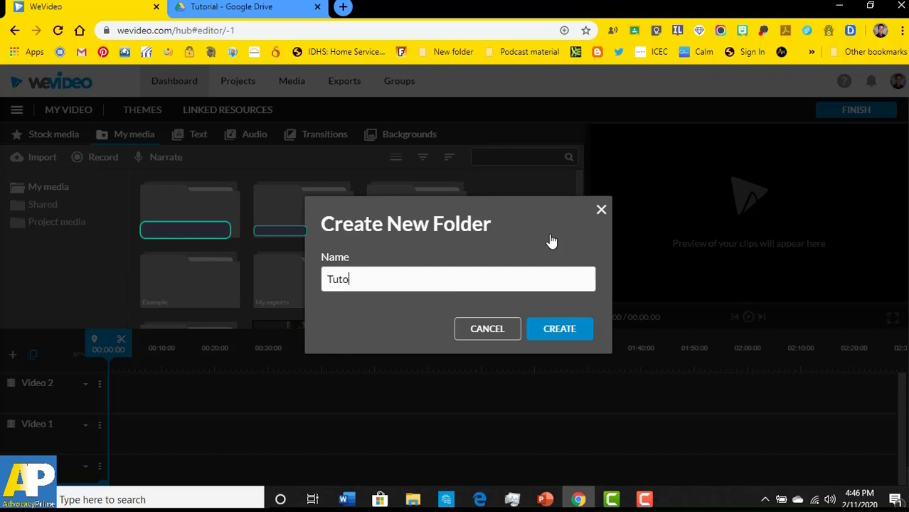
pyautogui.write('rial 2020')
pyautogui.click(562, 330)
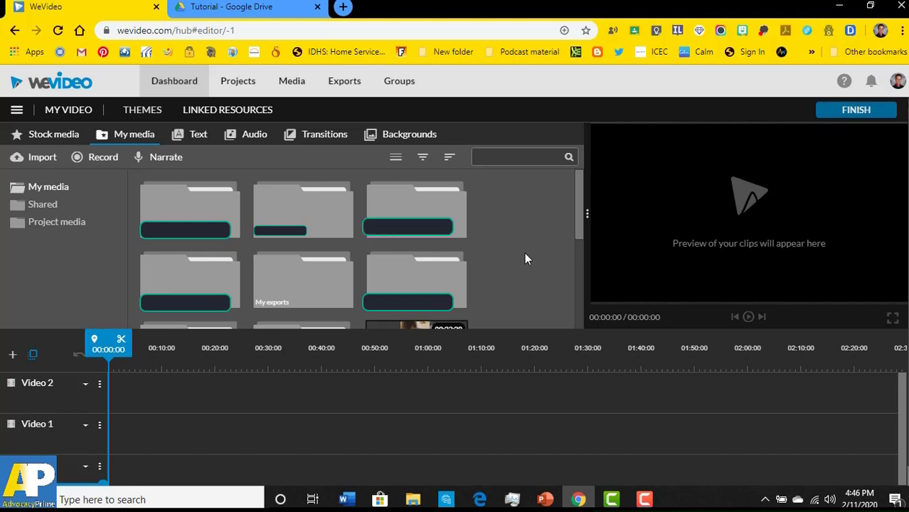
pyautogui.scroll(-1, 524, 259)
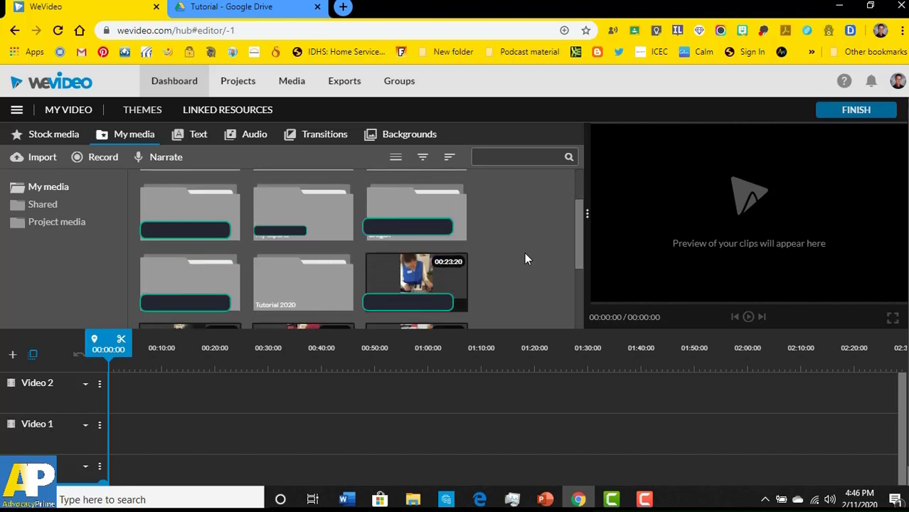
pyautogui.scroll(-1, 524, 259)
# - Open the Tutorial 2020 folder, then switch to the Google Drive Tutorial browser tab
pyautogui.doubleClick(336, 217)
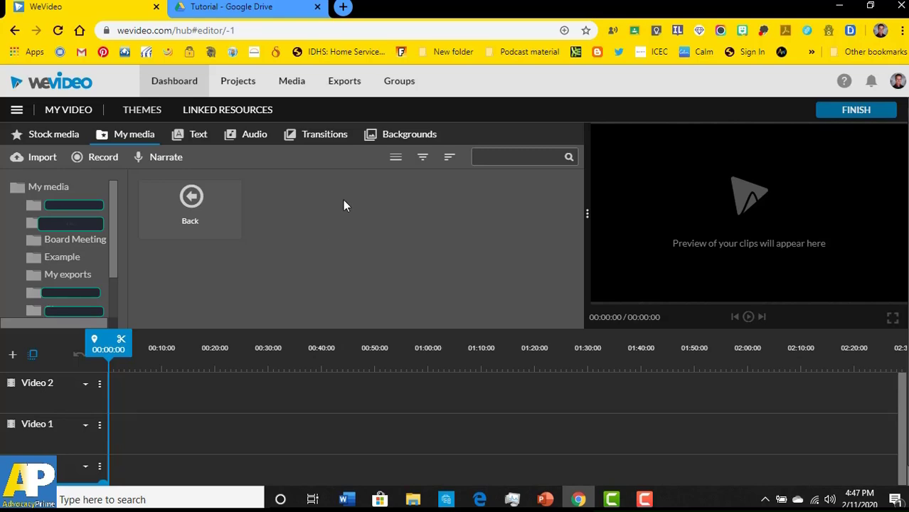
pyautogui.click(235, 6)
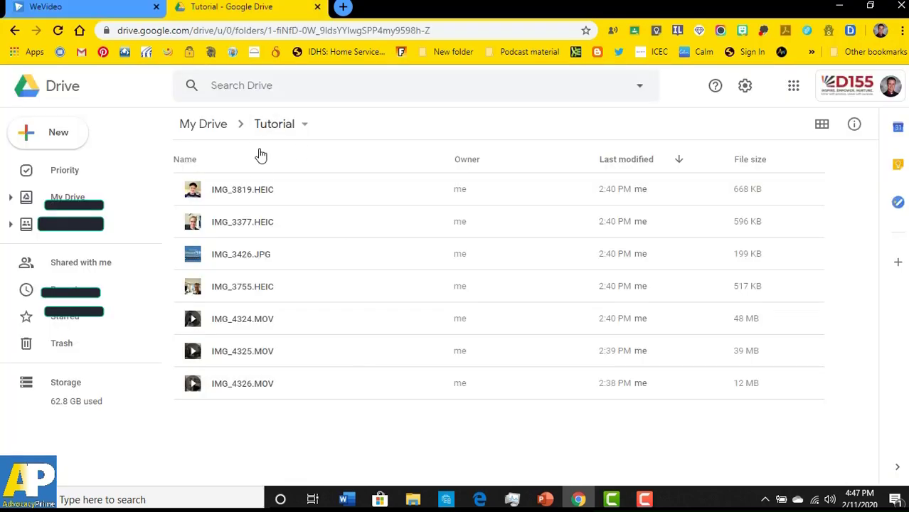
# - Compare the Drive Tutorial folder's photos and videos with the editor, ending back on WeVideo
pyautogui.click(106, 5)
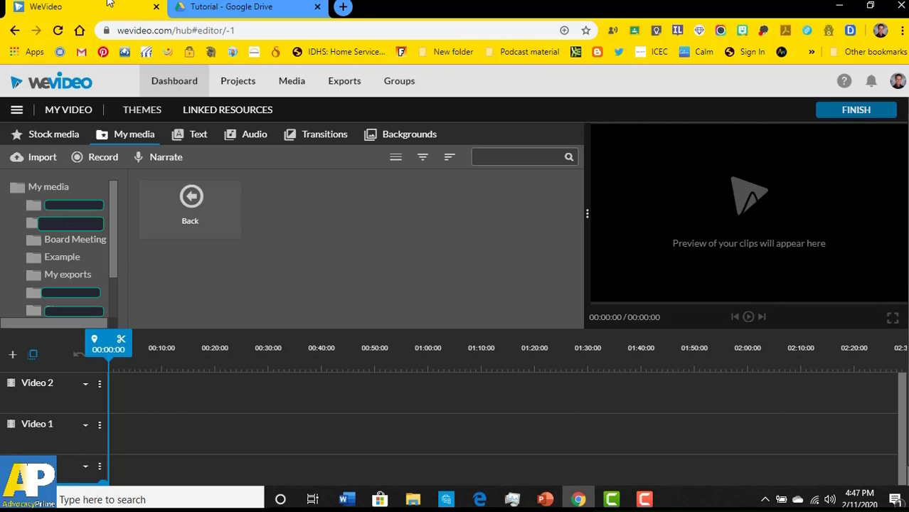
pyautogui.click(241, 6)
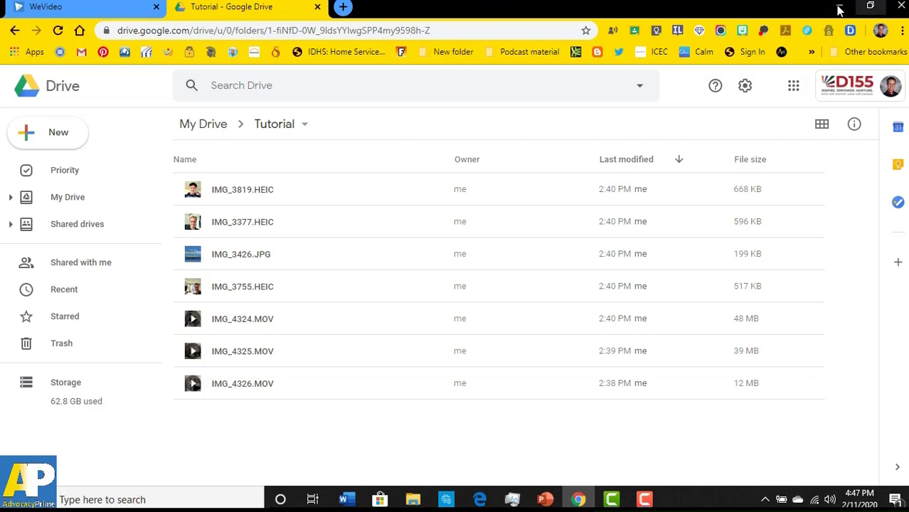
pyautogui.click(105, 8)
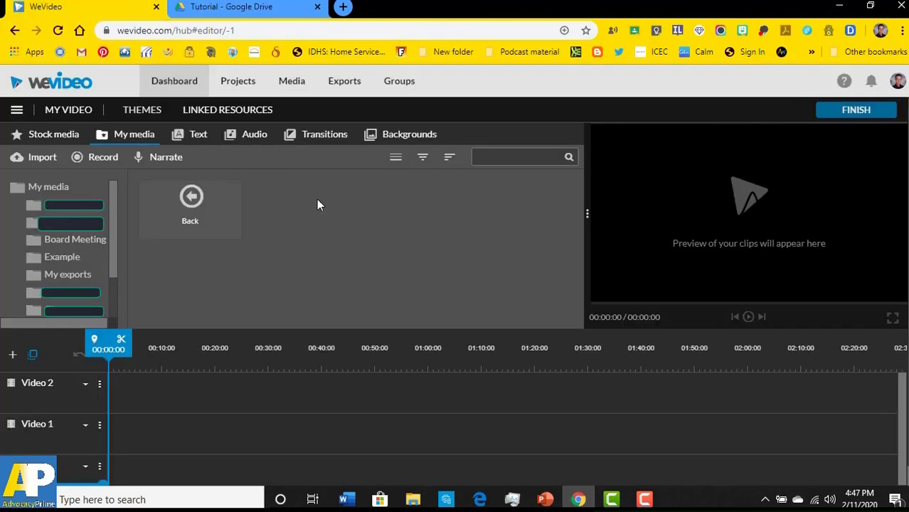
# - Start Import here for the Tutorial 2020 folder and connect Google Drive with the account
pyautogui.rightClick(333, 219)
pyautogui.click(354, 246)
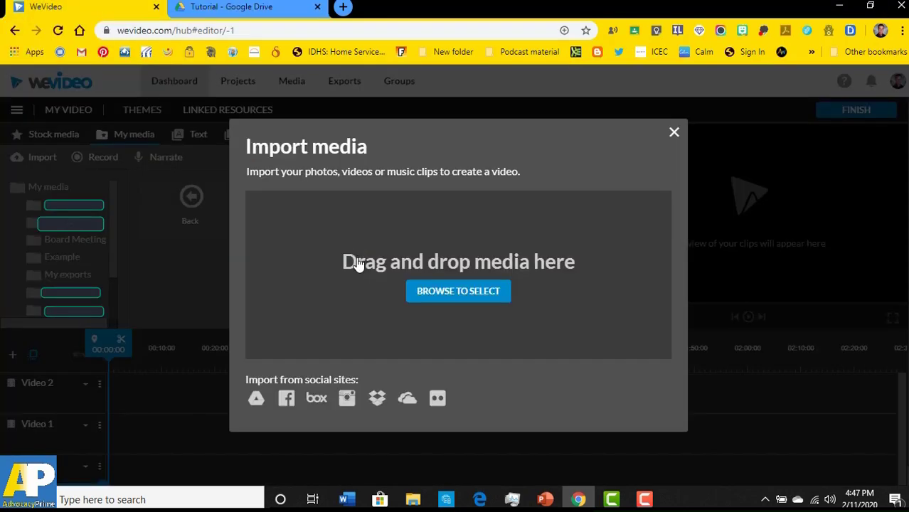
pyautogui.click(161, 280)
pyautogui.rightClick(303, 248)
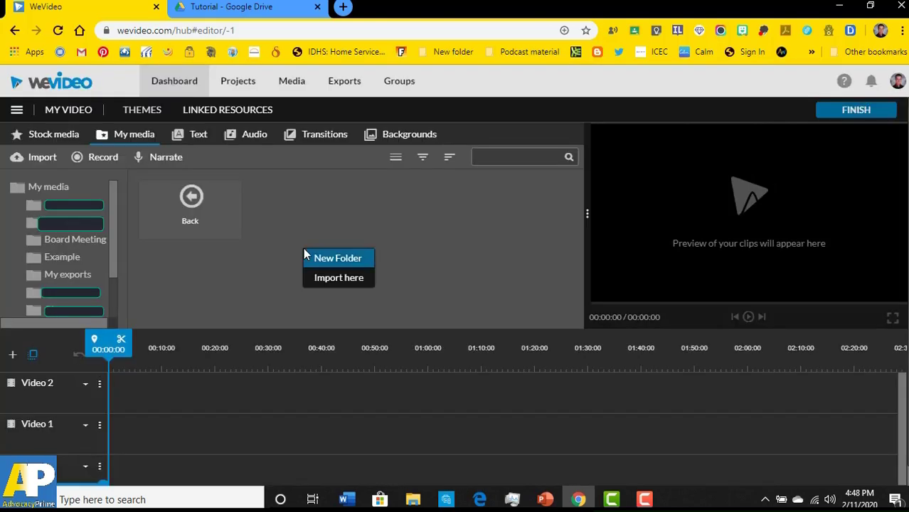
pyautogui.click(333, 278)
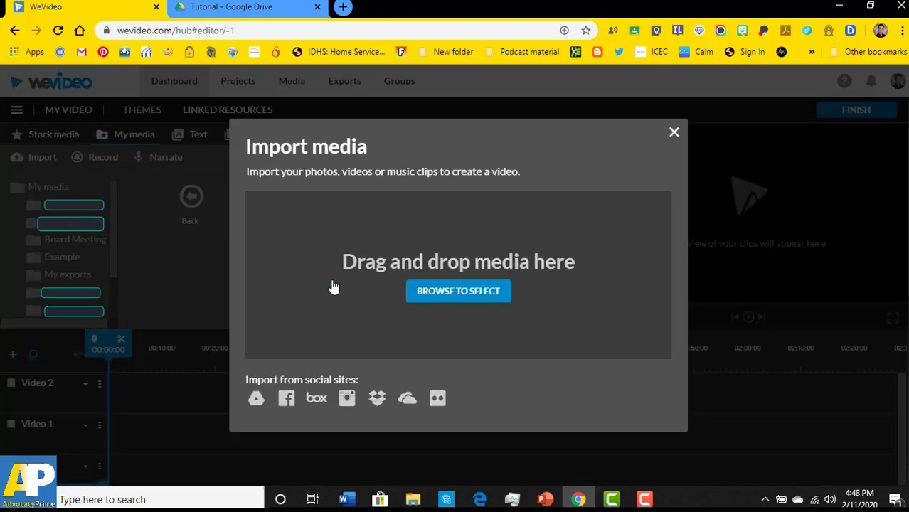
pyautogui.click(256, 401)
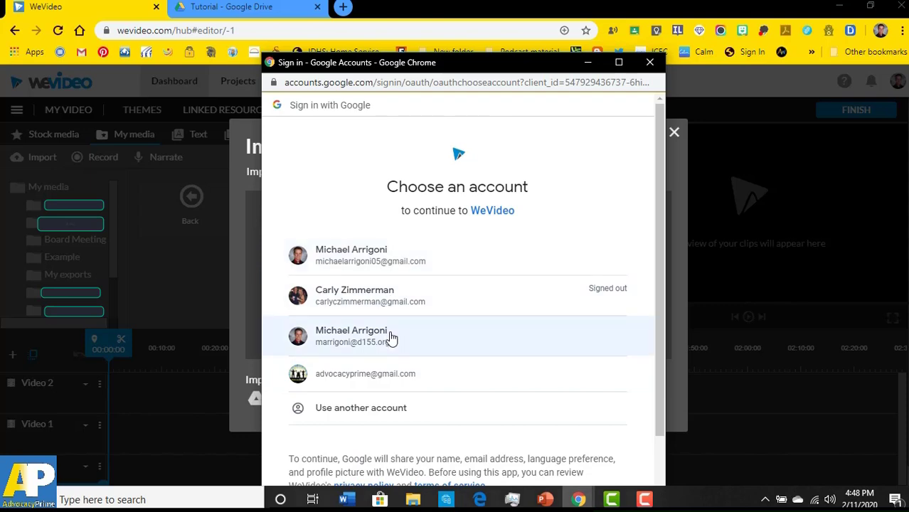
pyautogui.click(390, 338)
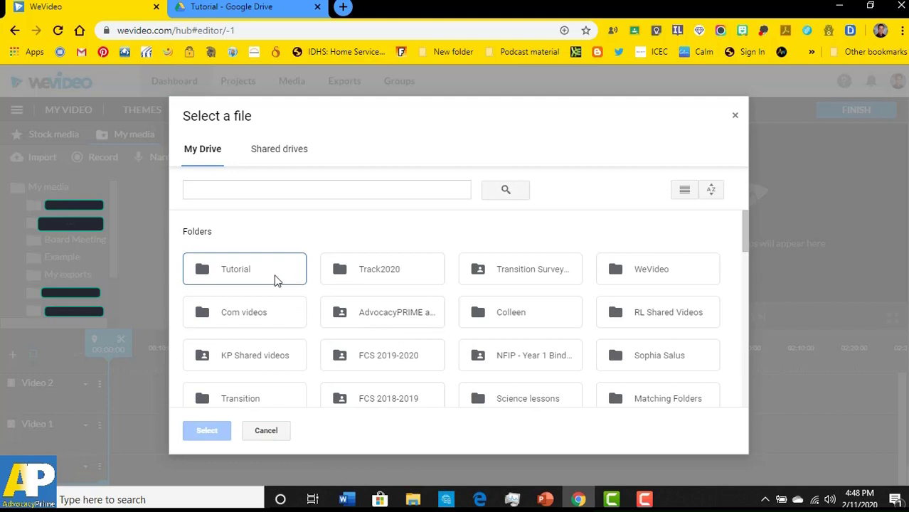
# - Open the Drive Tutorial folder, select all its photos and MOV clips, and import them
pyautogui.doubleClick(235, 276)
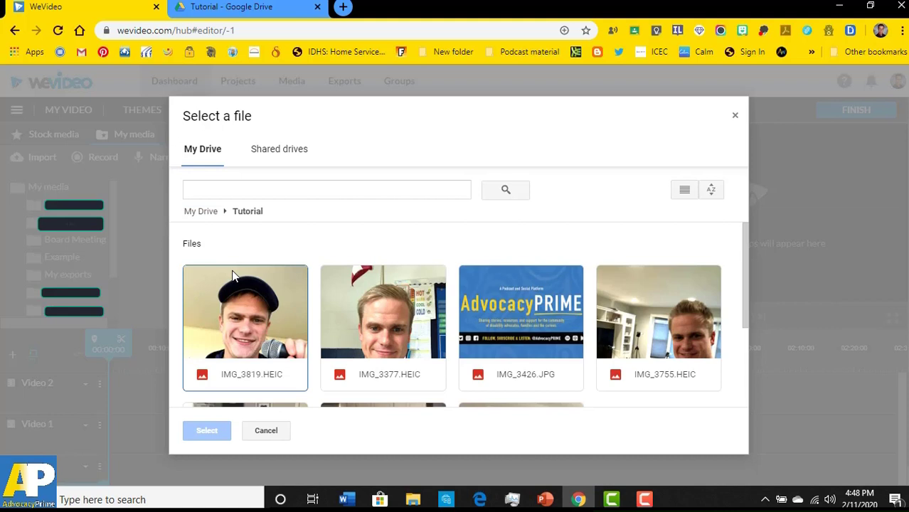
pyautogui.scroll(-2, 235, 276)
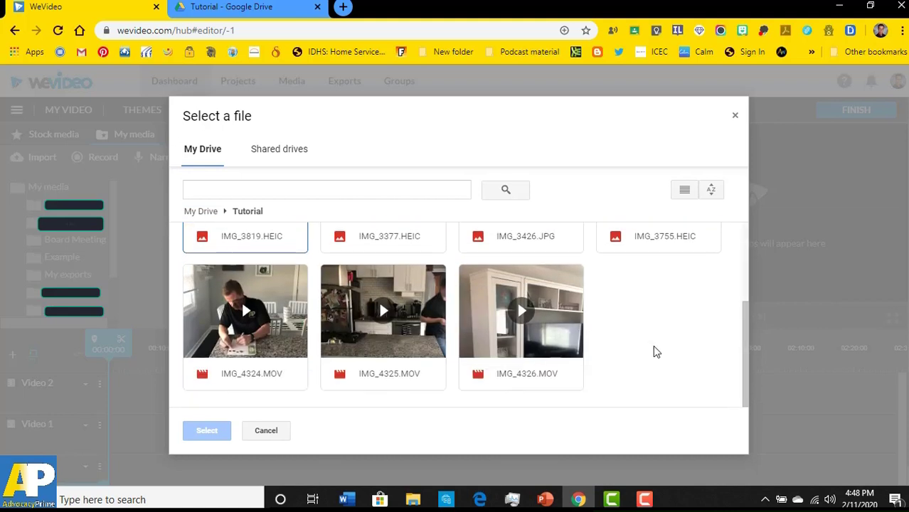
pyautogui.click(523, 341)
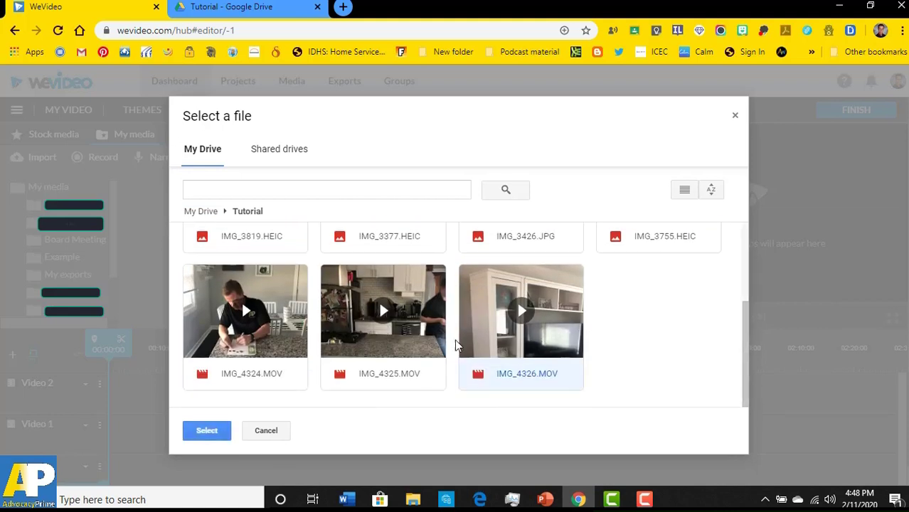
pyautogui.click(430, 345)
pyautogui.moveTo(658, 350); pyautogui.dragTo(238, 325)
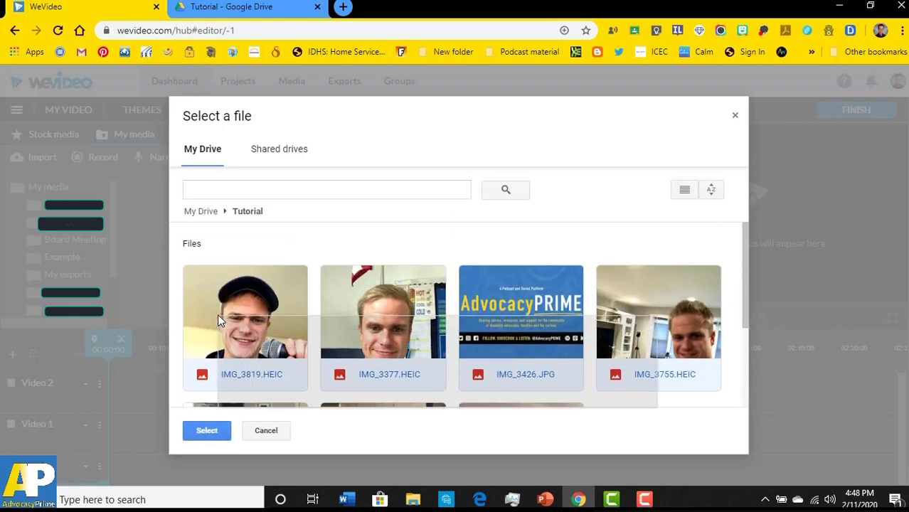
pyautogui.scroll(-3, 227, 311)
pyautogui.click(203, 429)
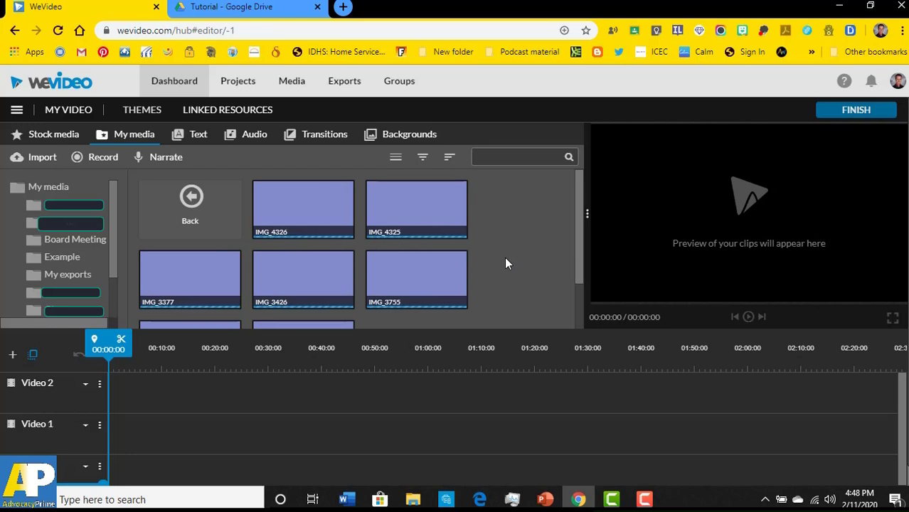
pyautogui.scroll(-1, 504, 257)
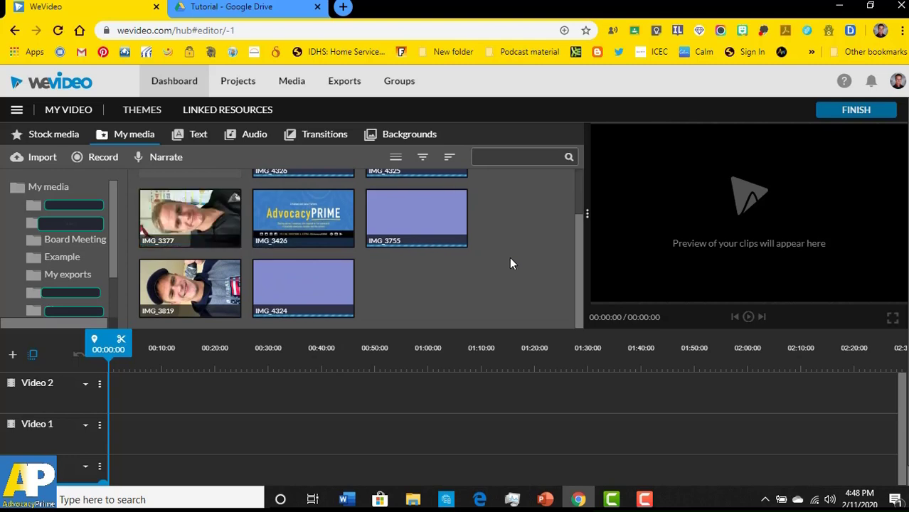
pyautogui.scroll(1, 500, 272)
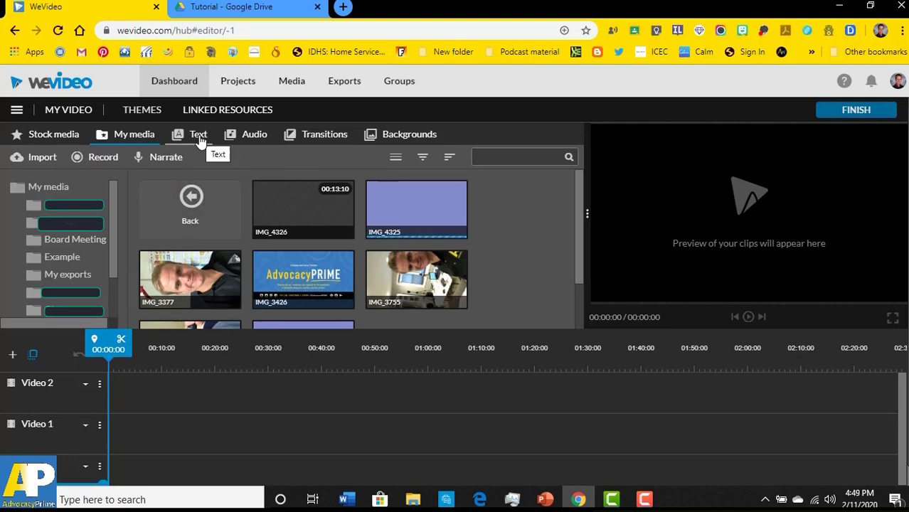
# - Place the Yellow Aurora background at the start of Video 1 and play it back in the preview
pyautogui.click(397, 139)
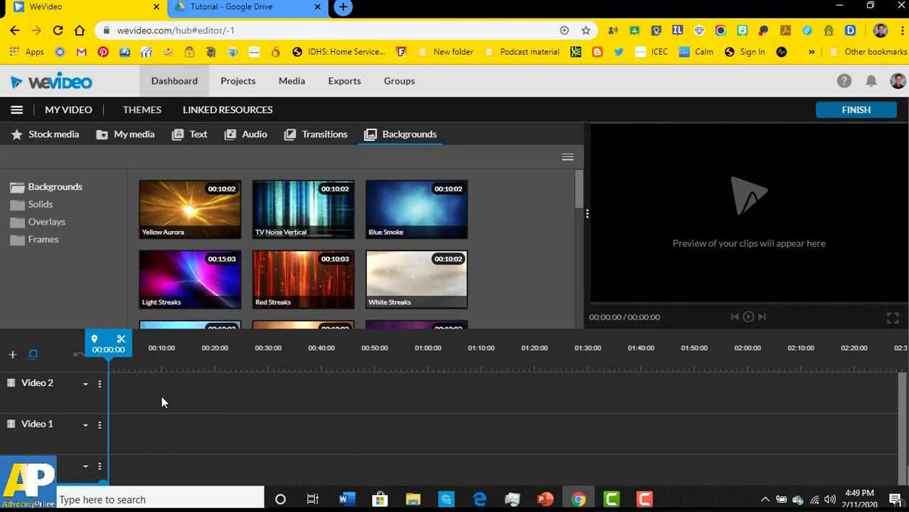
pyautogui.click(195, 225)
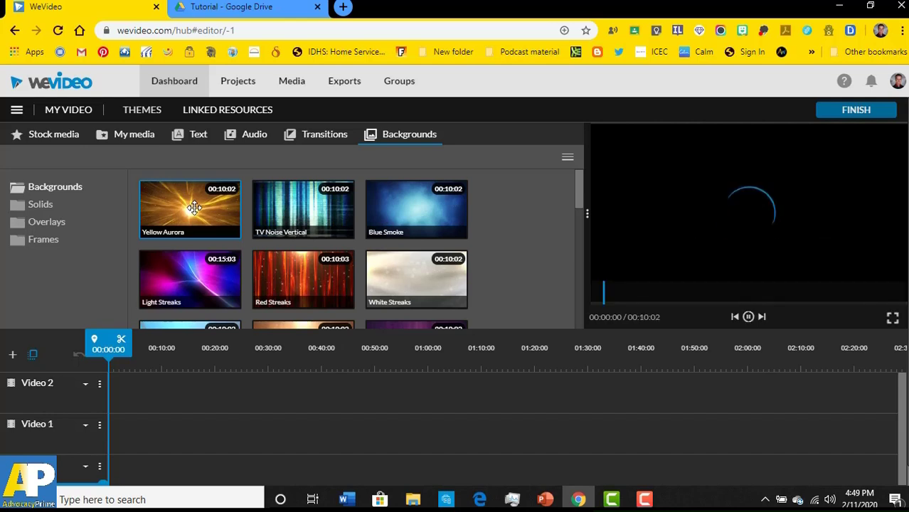
pyautogui.moveTo(195, 216); pyautogui.dragTo(125, 431)
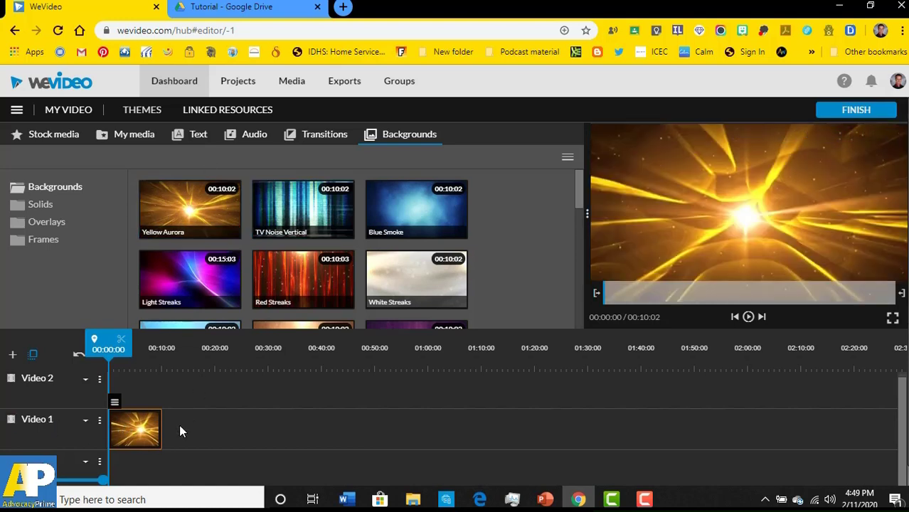
pyautogui.click(748, 317)
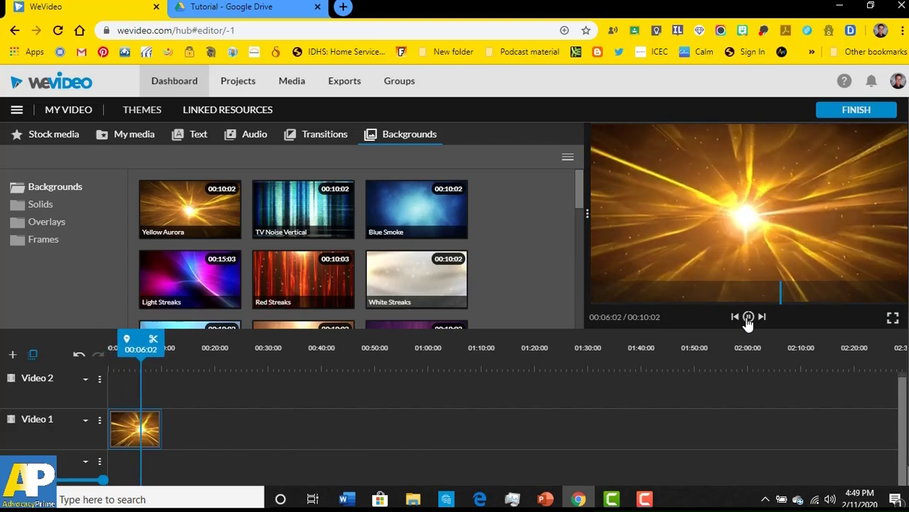
pyautogui.click(748, 317)
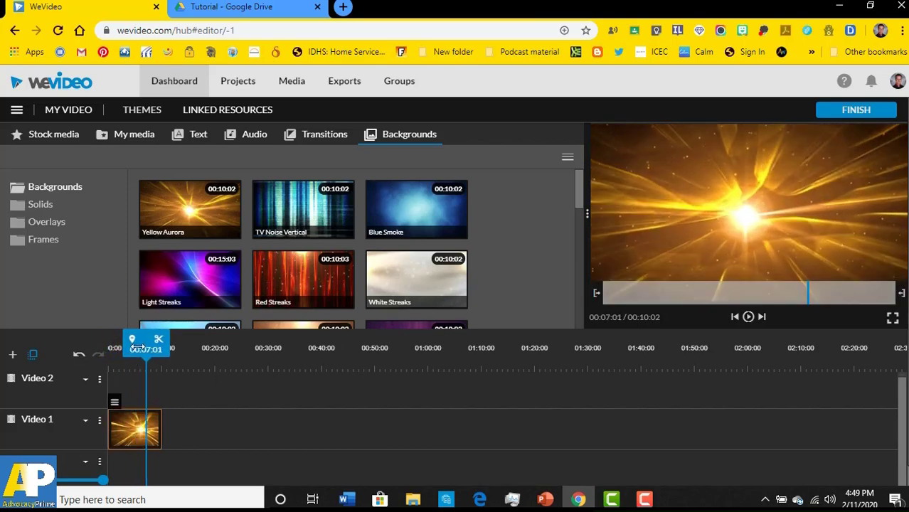
pyautogui.click(189, 138)
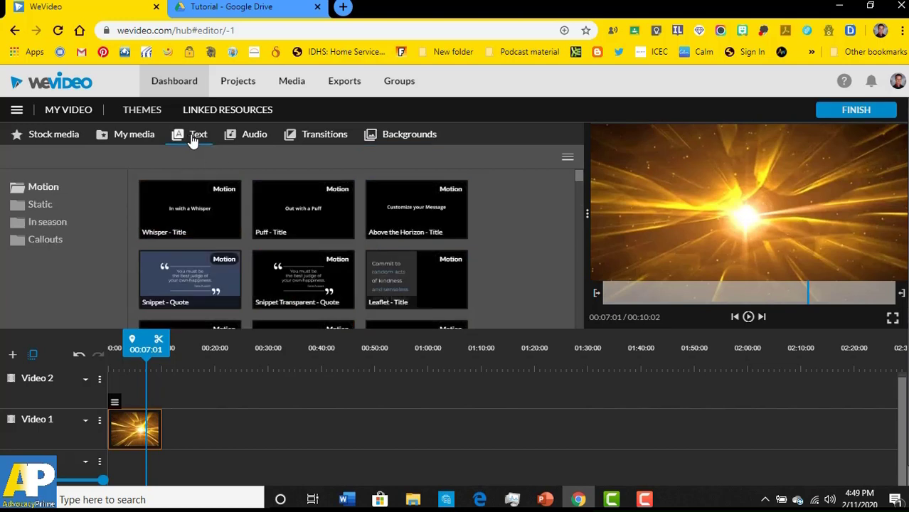
# - Find Bullseye - Title among the motion titles and drop it onto Video 2 above the background
pyautogui.scroll(-5, 350, 302)
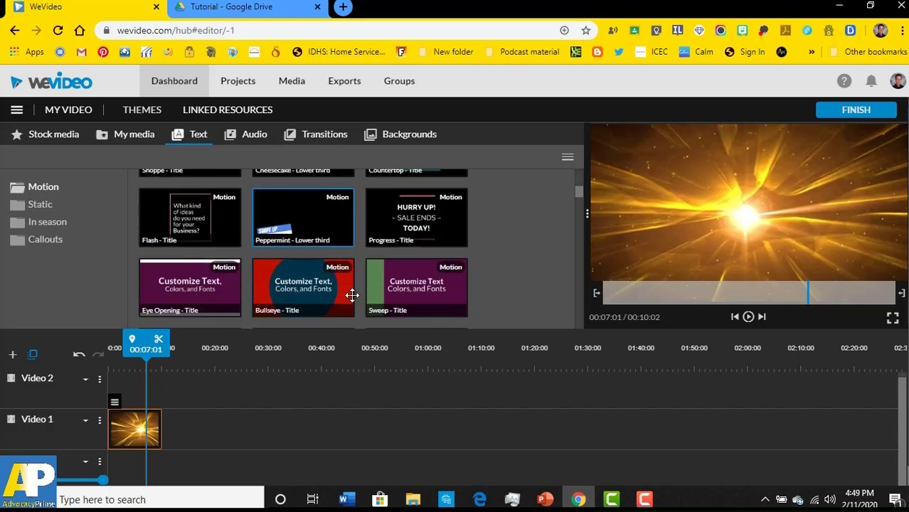
pyautogui.scroll(-8, 352, 295)
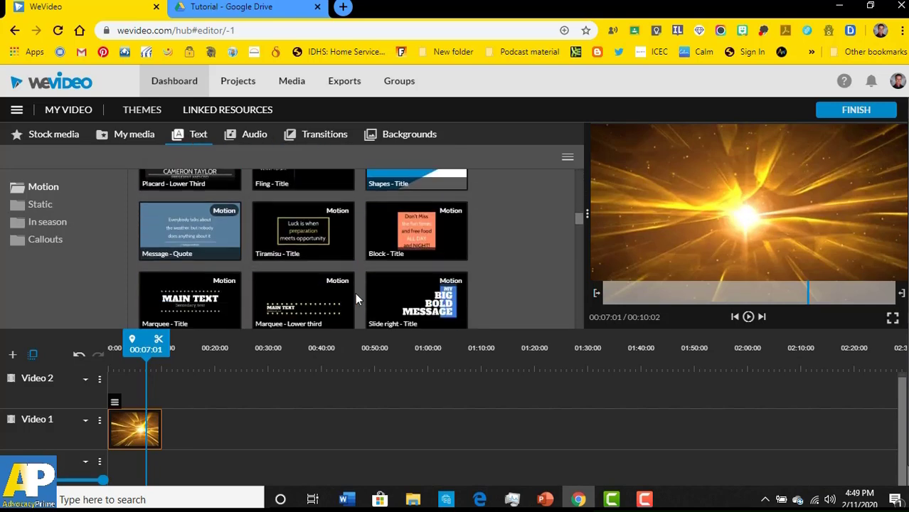
pyautogui.scroll(-4, 331, 285)
pyautogui.scroll(7, 331, 284)
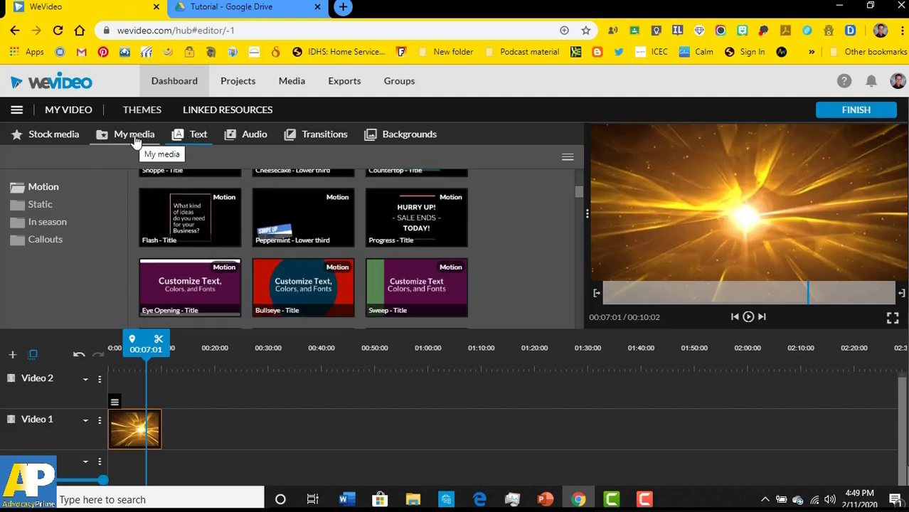
pyautogui.scroll(-1, 397, 276)
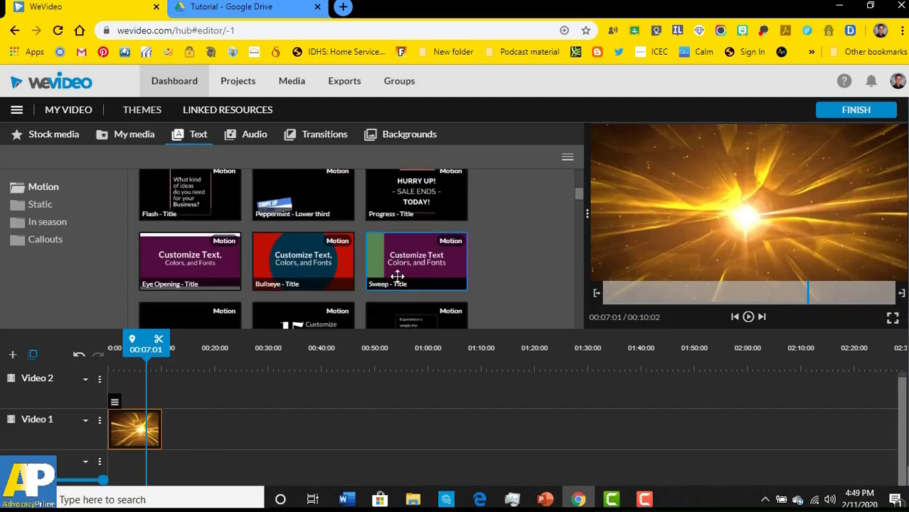
pyautogui.scroll(-1, 397, 276)
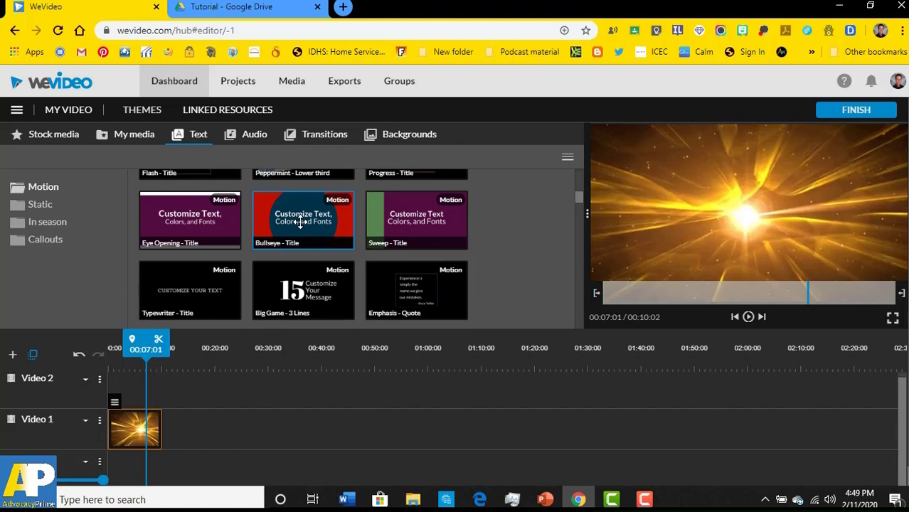
pyautogui.scroll(2, 301, 223)
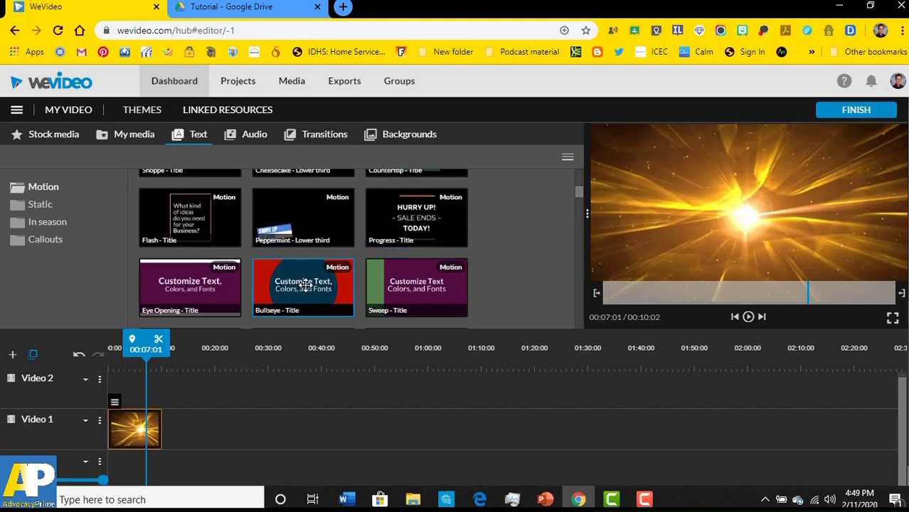
pyautogui.moveTo(305, 284); pyautogui.dragTo(126, 386)
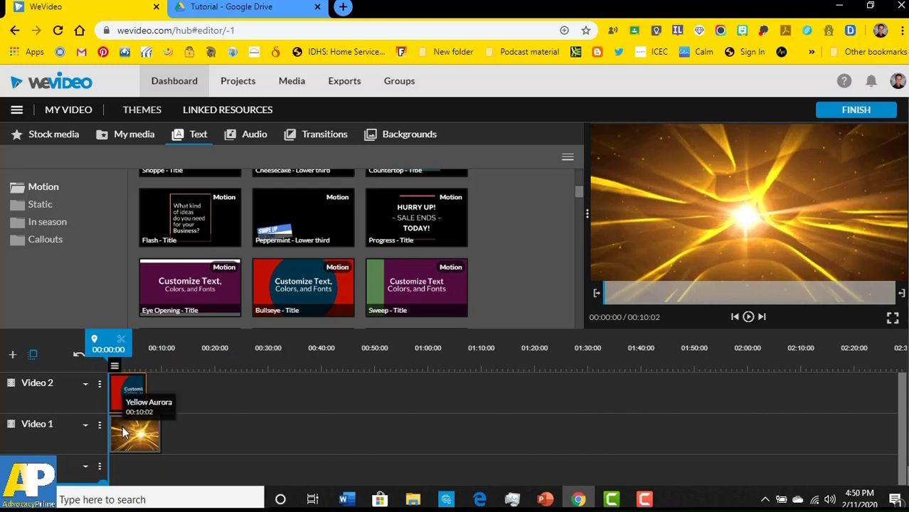
# - Preview the Bullseye title by checking earlier and later frames of the clip
pyautogui.click(178, 432)
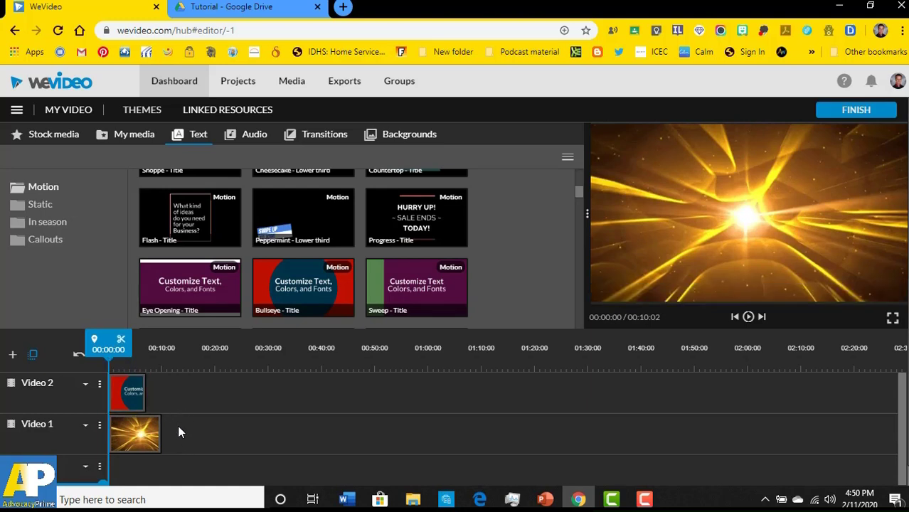
pyautogui.click(128, 400)
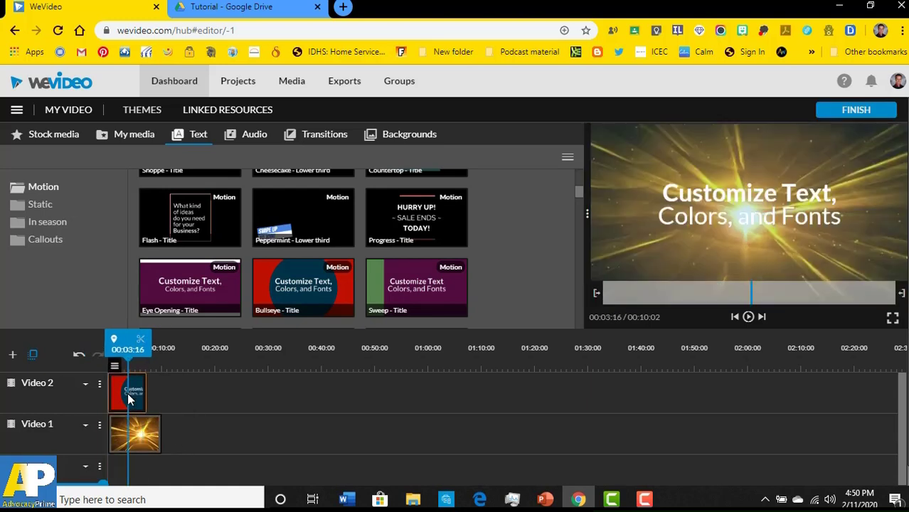
pyautogui.click(134, 399)
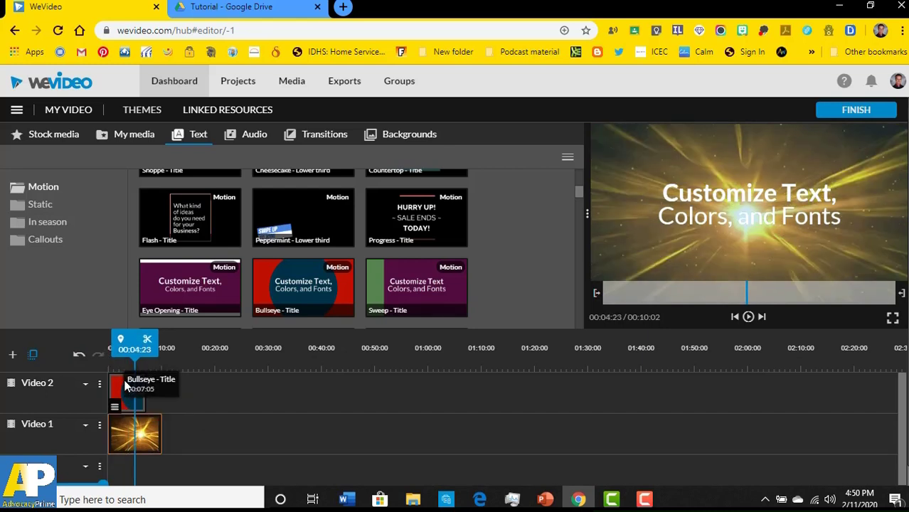
pyautogui.click(118, 387)
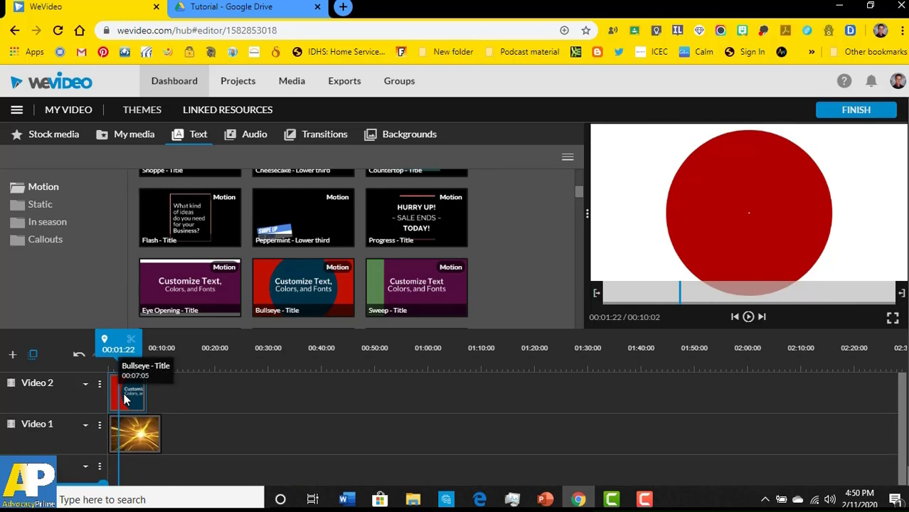
# - Change the Bullseye title lines to the presenter's name and 'IEP Meeting 2020', then save changes
pyautogui.doubleClick(126, 399)
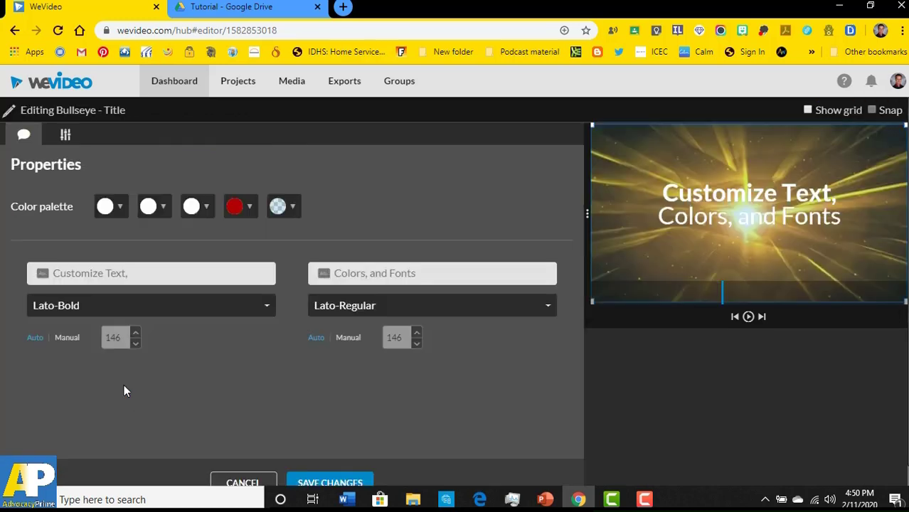
pyautogui.click(99, 278)
pyautogui.write('Tutorial 2020')
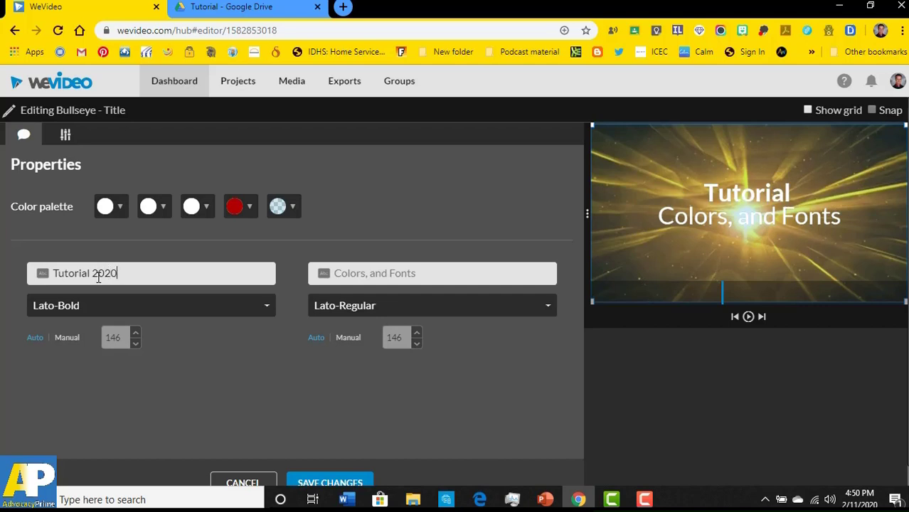
pyautogui.press('Tab')
pyautogui.write('Advoc')
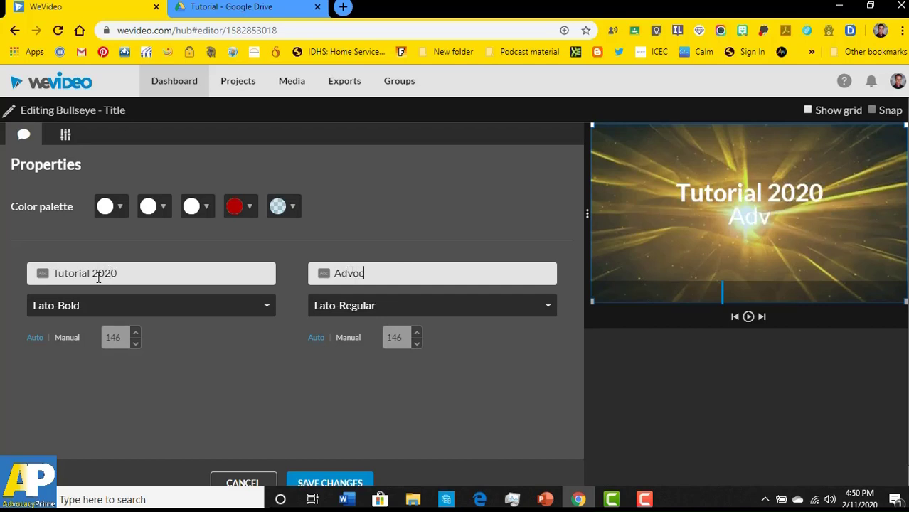
pyautogui.write('acyPrime')
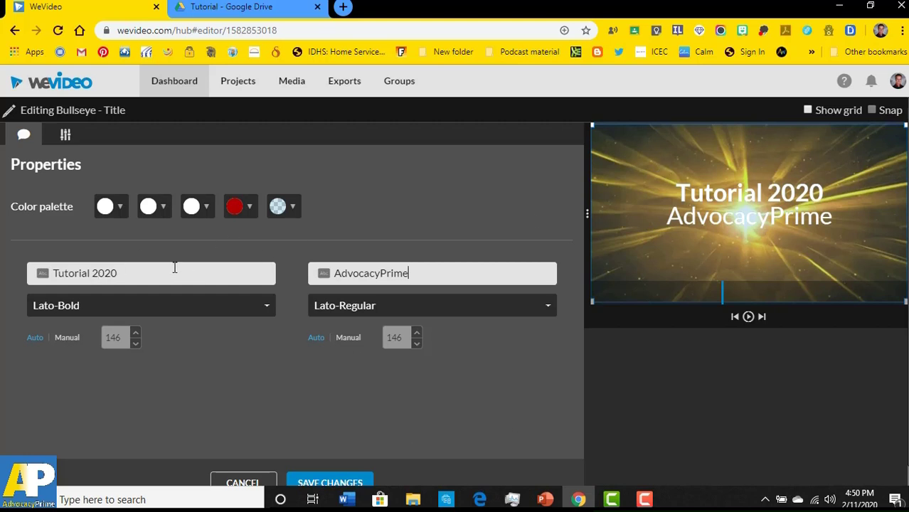
pyautogui.moveTo(174, 267); pyautogui.dragTo(28, 277)
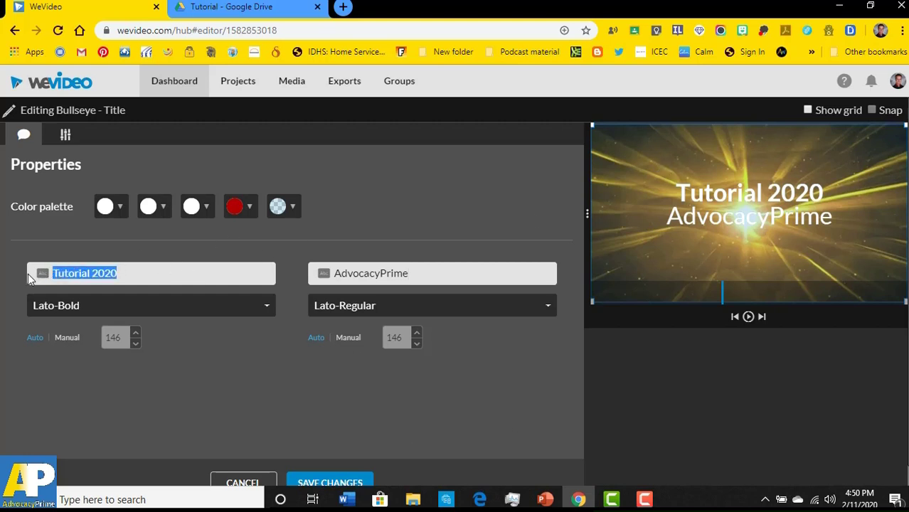
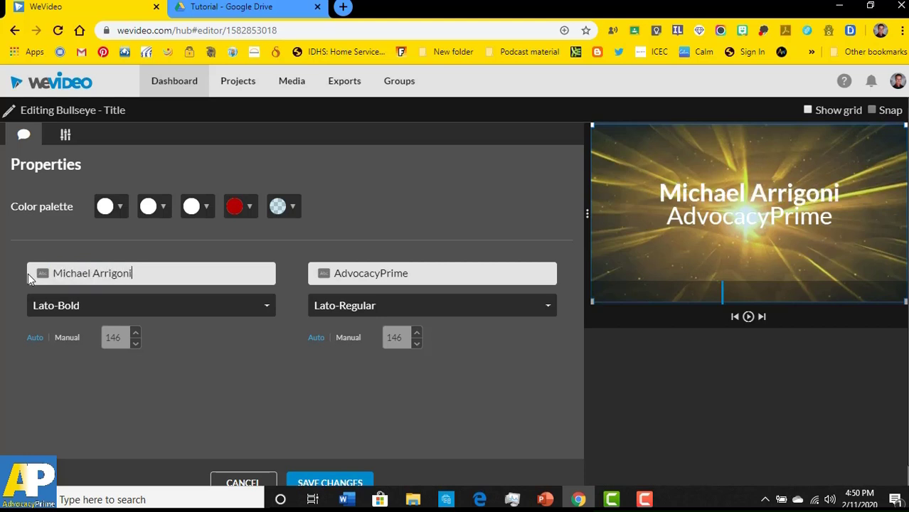
pyautogui.press('Tab')
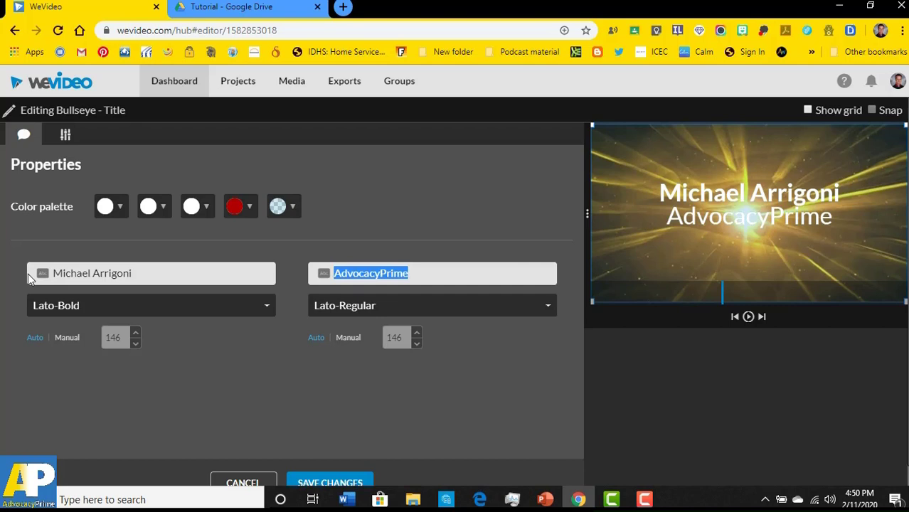
pyautogui.write('IEP Meeti')
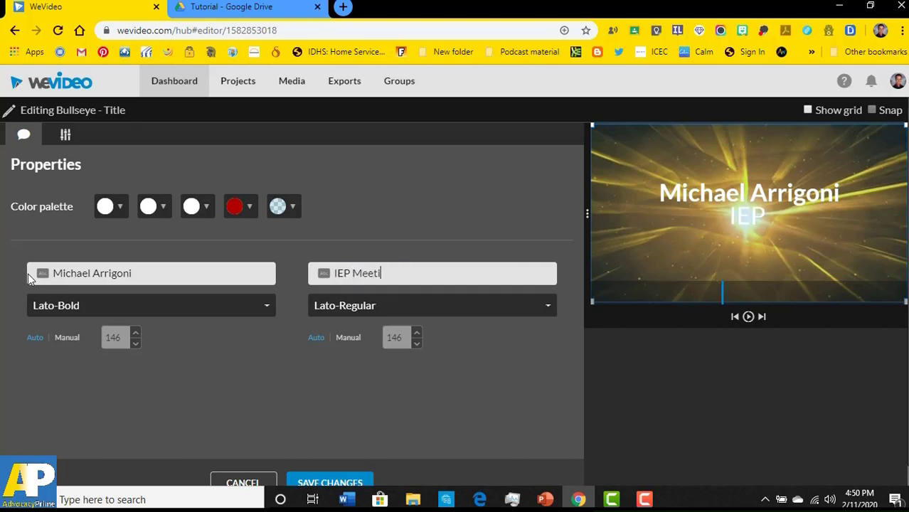
pyautogui.write('ng 2020')
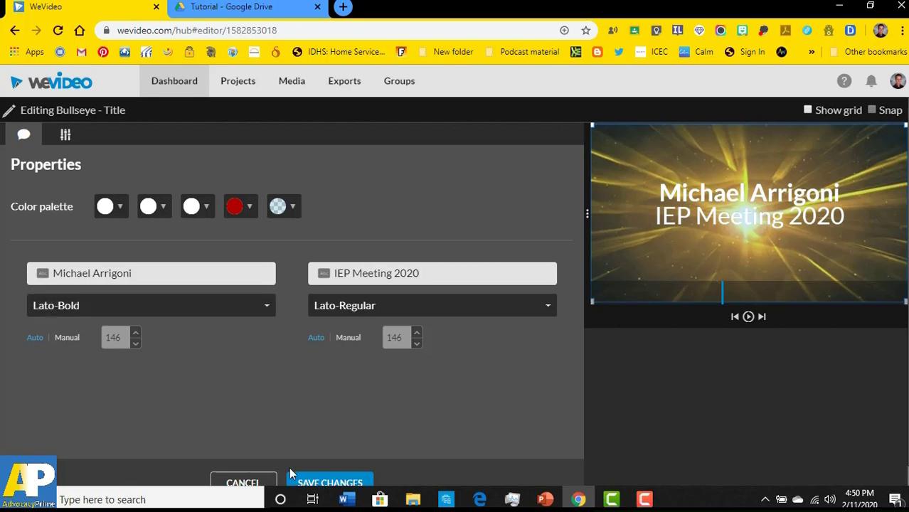
pyautogui.click(325, 483)
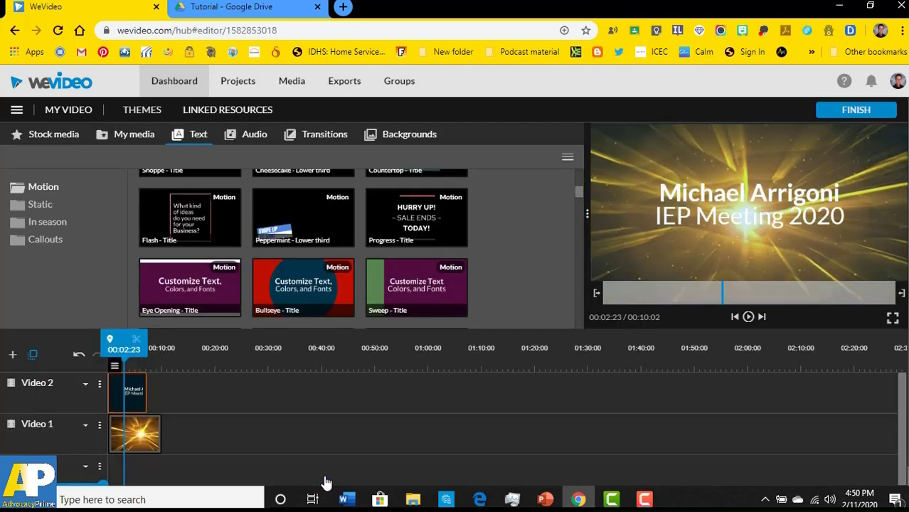
# - Trim the end of the Yellow Aurora background clip to 00:07:05 so it ends with the title
pyautogui.moveTo(121, 337); pyautogui.dragTo(97, 339)
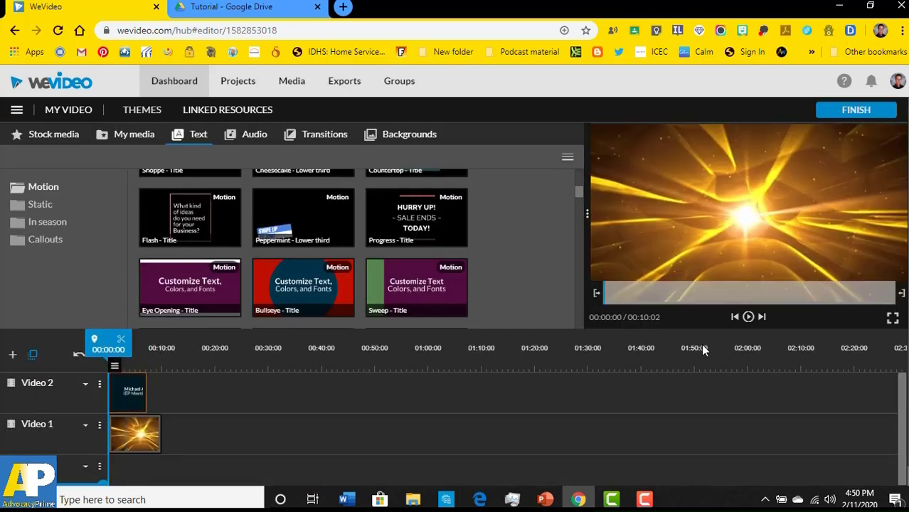
pyautogui.click(749, 317)
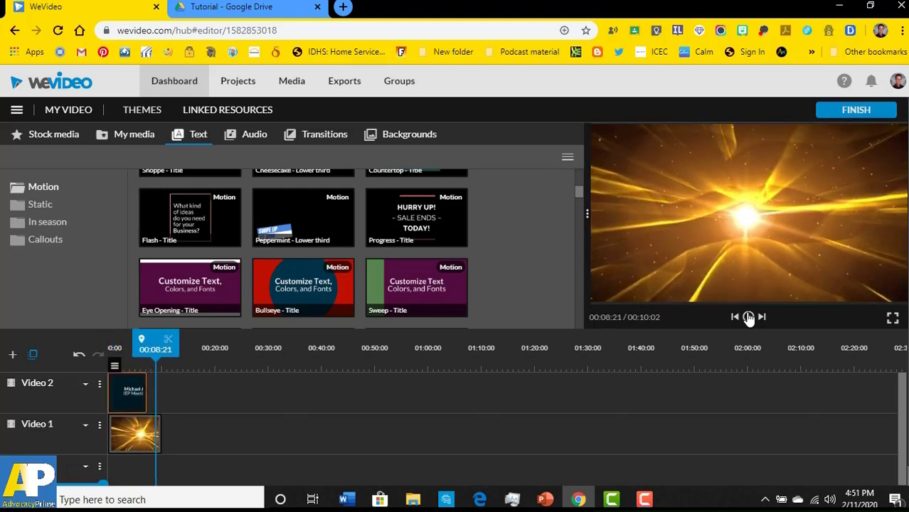
pyautogui.click(136, 438)
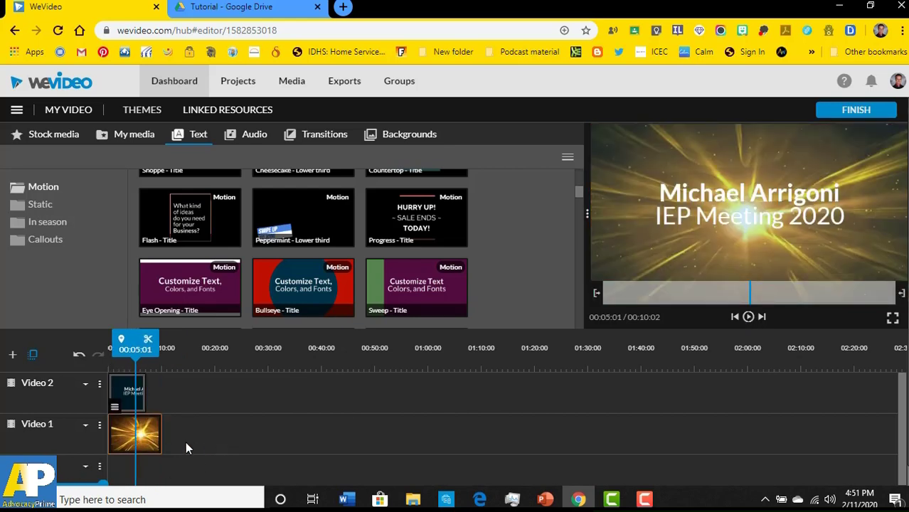
pyautogui.click(162, 438)
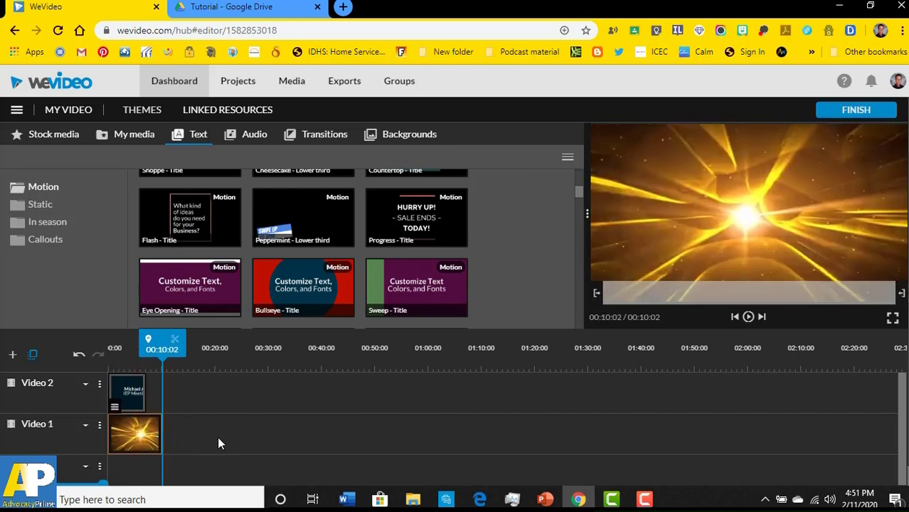
pyautogui.click(158, 435)
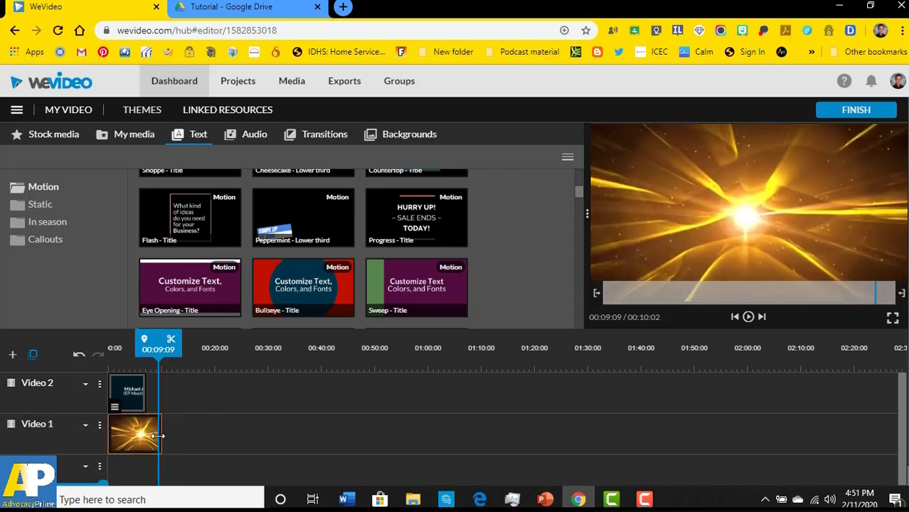
pyautogui.moveTo(158, 435); pyautogui.dragTo(147, 437)
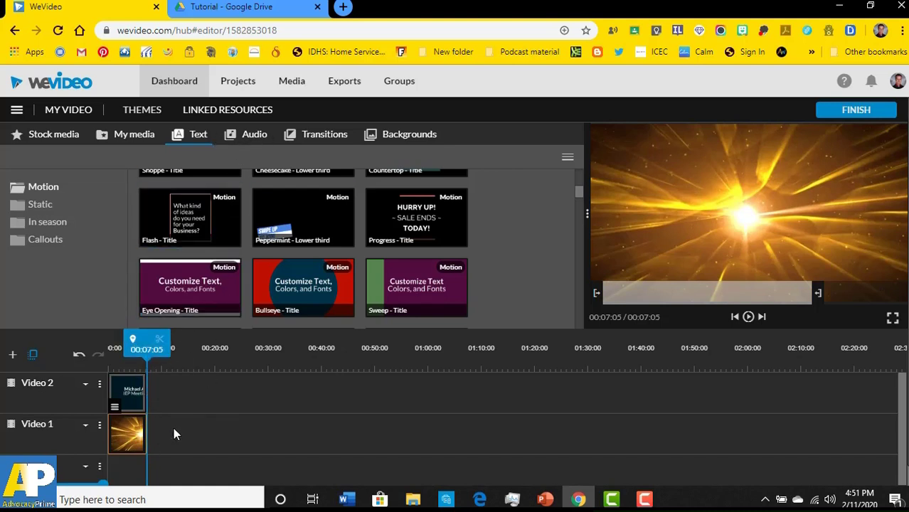
# - Play the title over the trimmed background to check the timing
pyautogui.moveTo(147, 342); pyautogui.dragTo(121, 341)
pyautogui.click(749, 316)
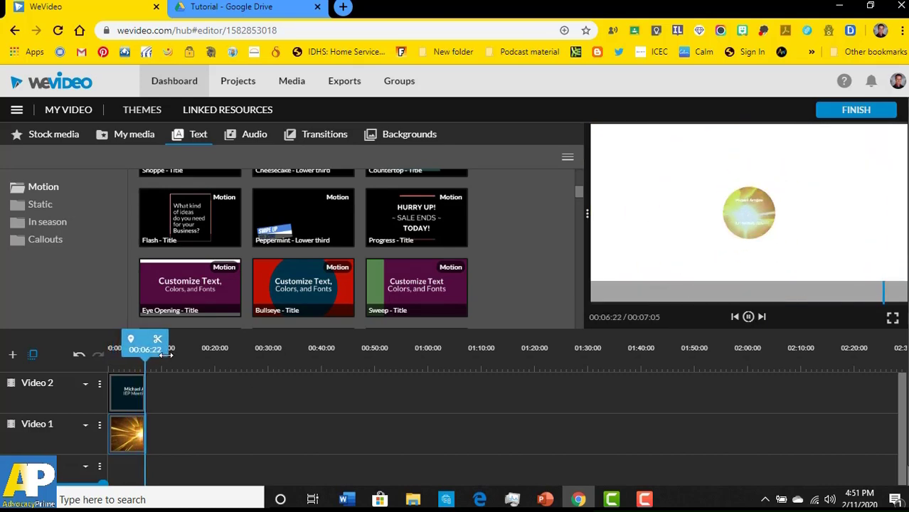
pyautogui.click(133, 135)
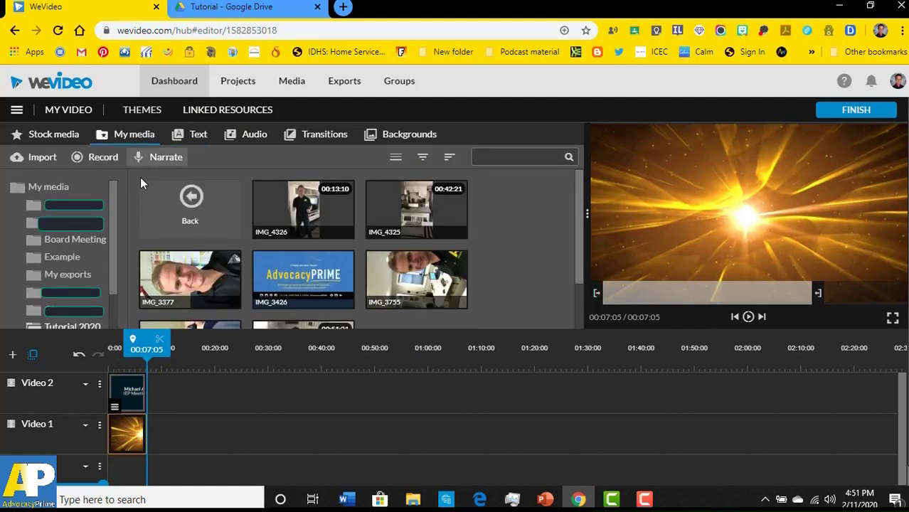
# - Place IMG_3377 after the opening clip, rotate it upright and scale it to 0.72
pyautogui.click(200, 277)
pyautogui.moveTo(199, 277); pyautogui.dragTo(171, 432)
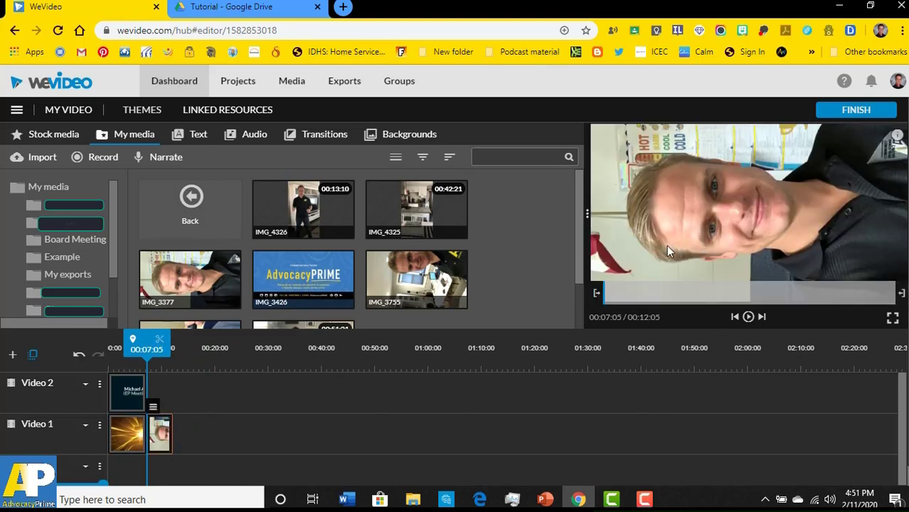
pyautogui.doubleClick(161, 435)
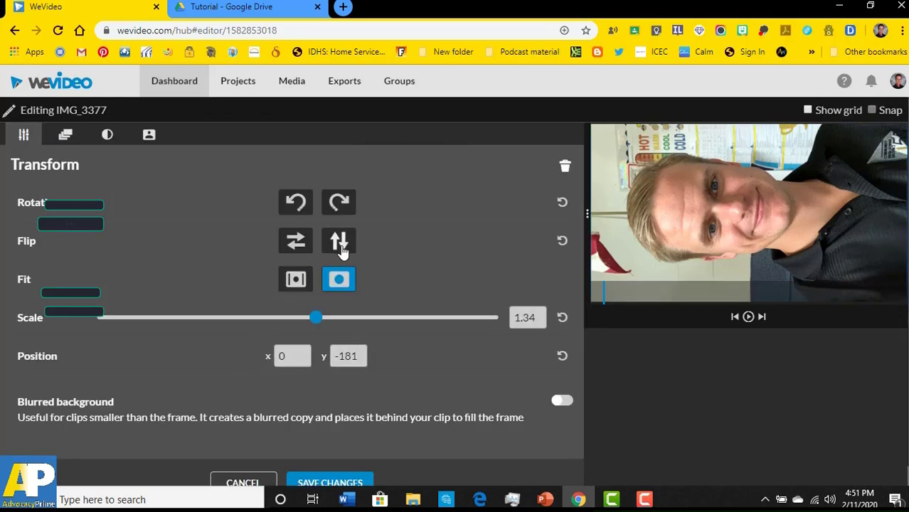
pyautogui.click(338, 203)
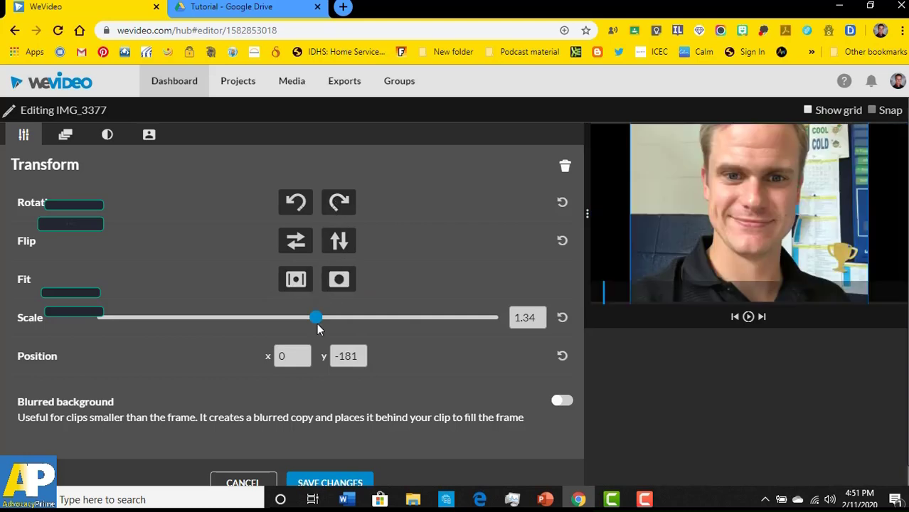
pyautogui.moveTo(315, 318); pyautogui.dragTo(243, 323)
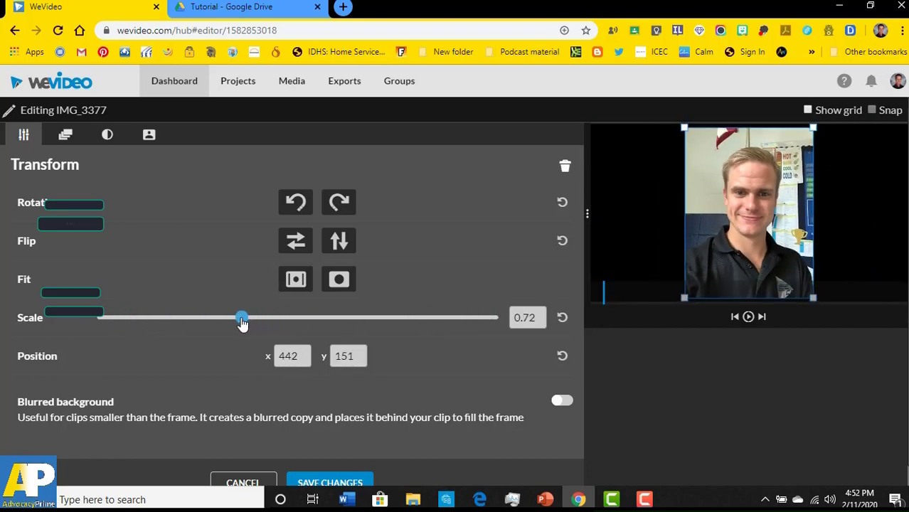
pyautogui.click(319, 480)
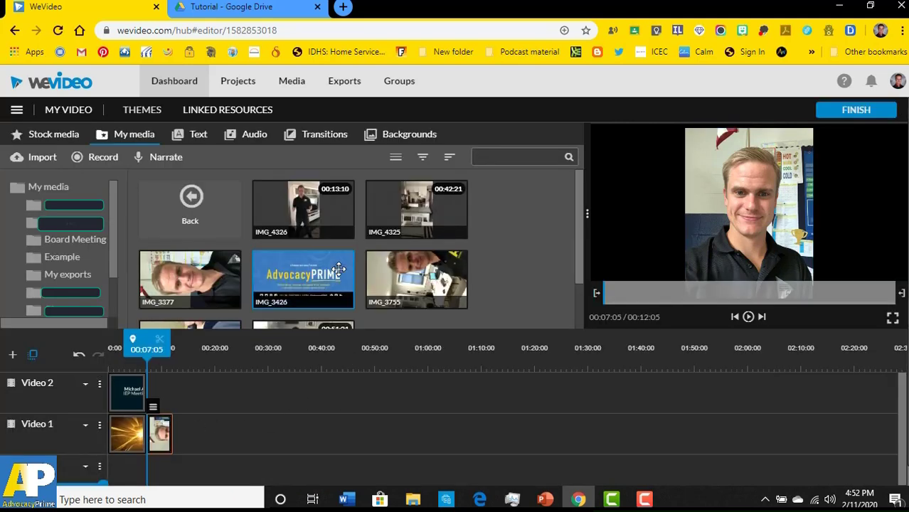
# - Append the AdvocacyPRIME graphic and then the IMG_3755 clip to the end of Video 1
pyautogui.moveTo(339, 268); pyautogui.dragTo(188, 430)
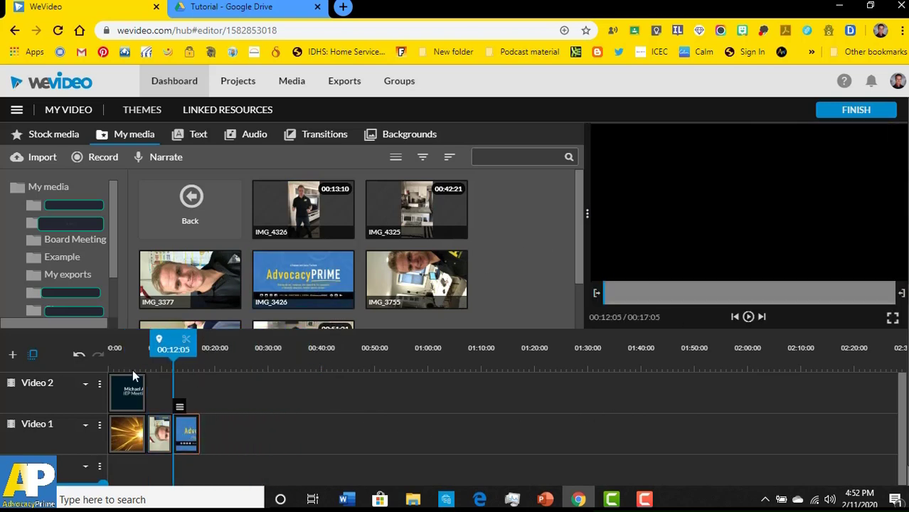
pyautogui.moveTo(177, 340)
pyautogui.mouseDown()
pyautogui.moveTo(200, 339)
pyautogui.moveTo(152, 342)
pyautogui.moveTo(187, 342)
pyautogui.mouseUp()
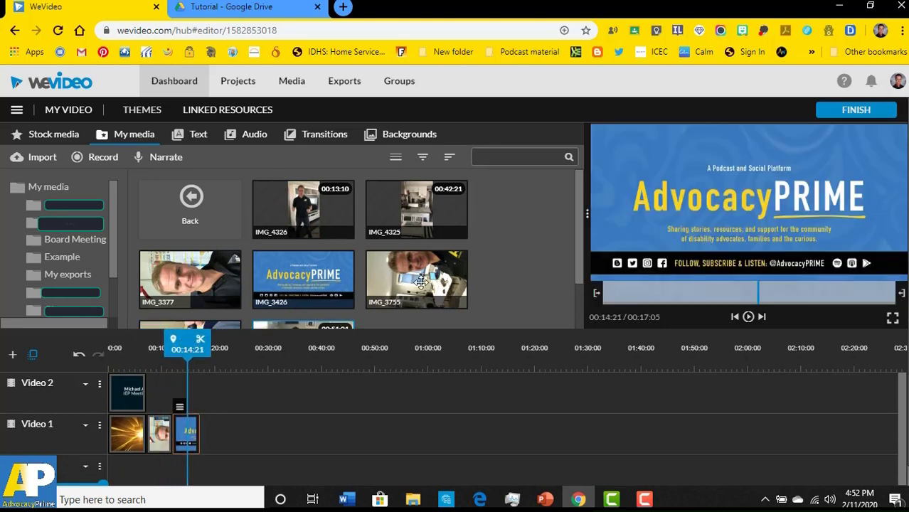
pyautogui.moveTo(421, 281); pyautogui.dragTo(215, 426)
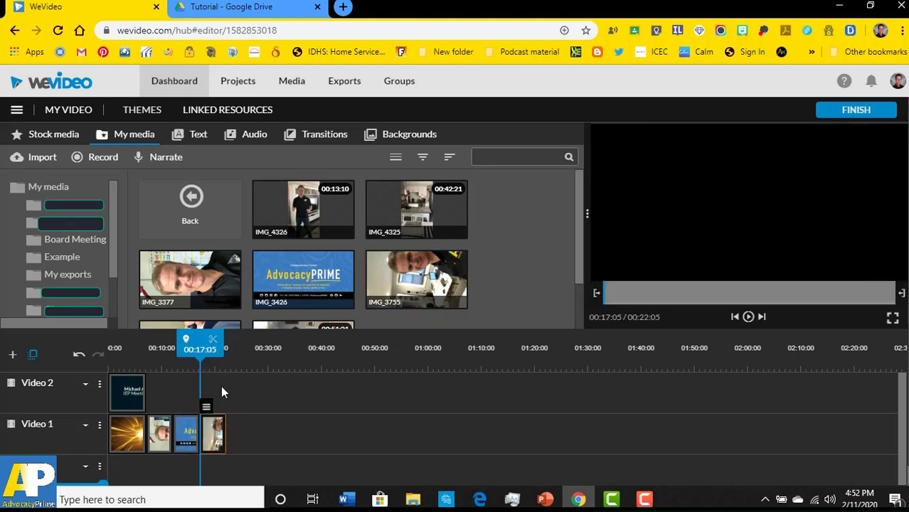
# - Rotate IMG_3755 clockwise so it stands upright, and save the transform change
pyautogui.doubleClick(213, 440)
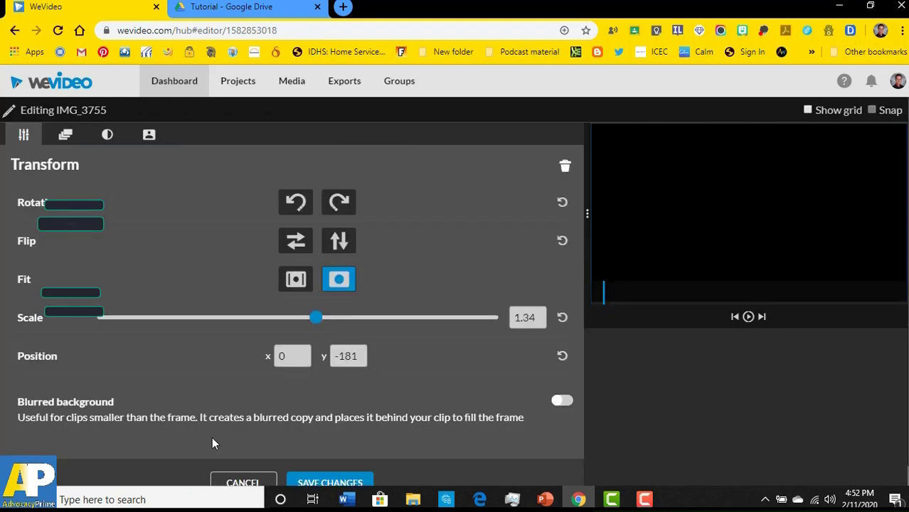
pyautogui.click(648, 296)
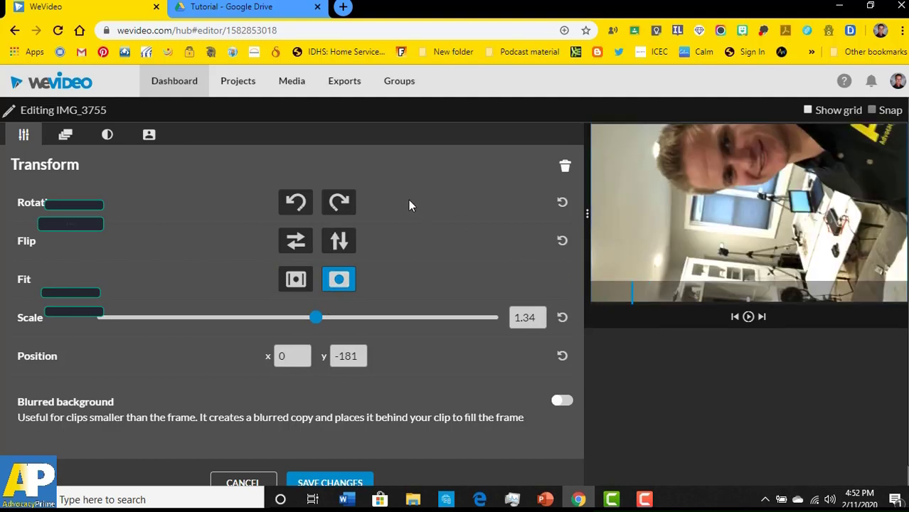
pyautogui.click(339, 203)
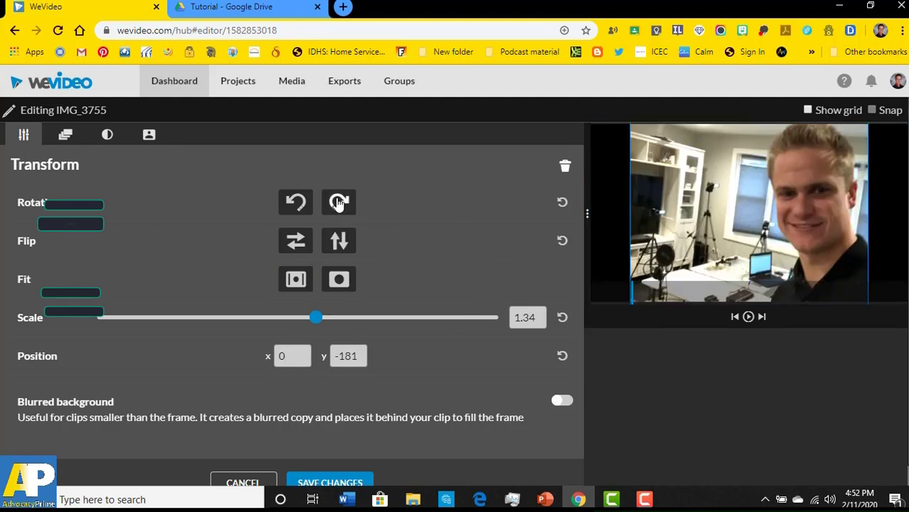
pyautogui.click(315, 483)
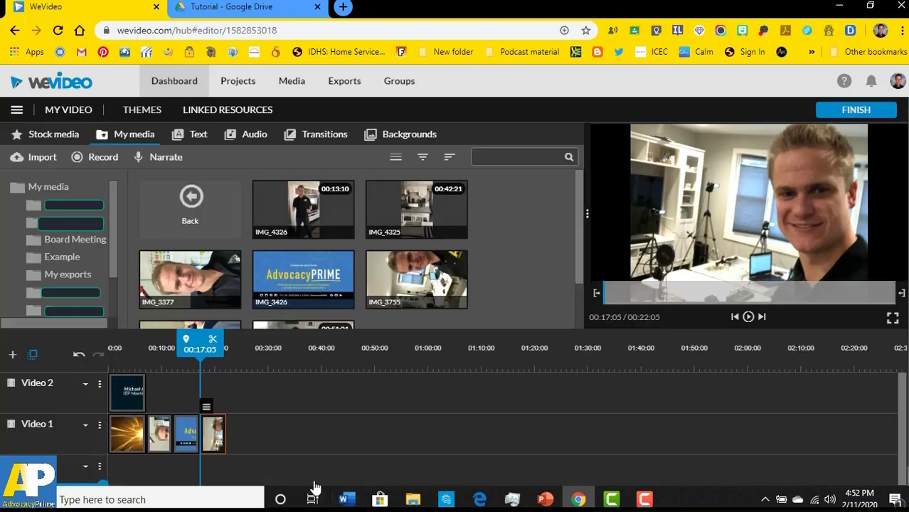
# - Play back the edited sequence from the first selfie clip
pyautogui.moveTo(198, 342); pyautogui.dragTo(145, 342)
pyautogui.click(749, 319)
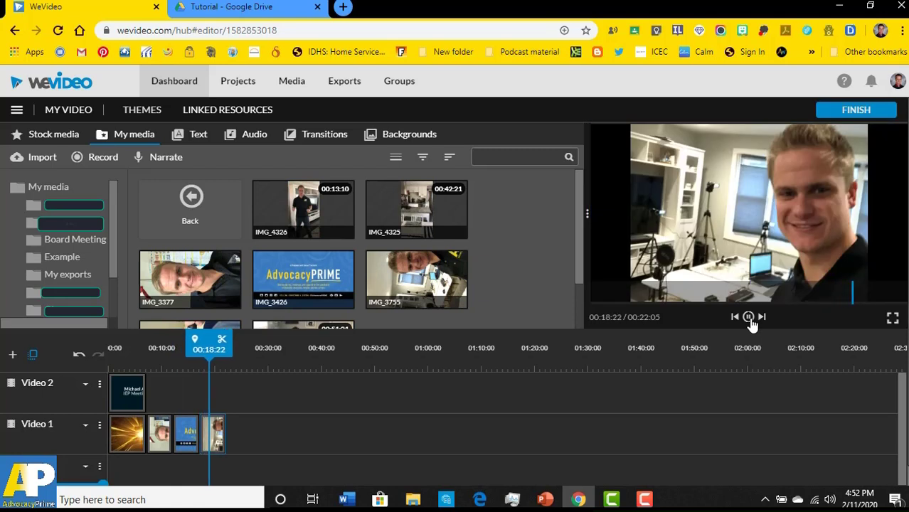
pyautogui.click(748, 317)
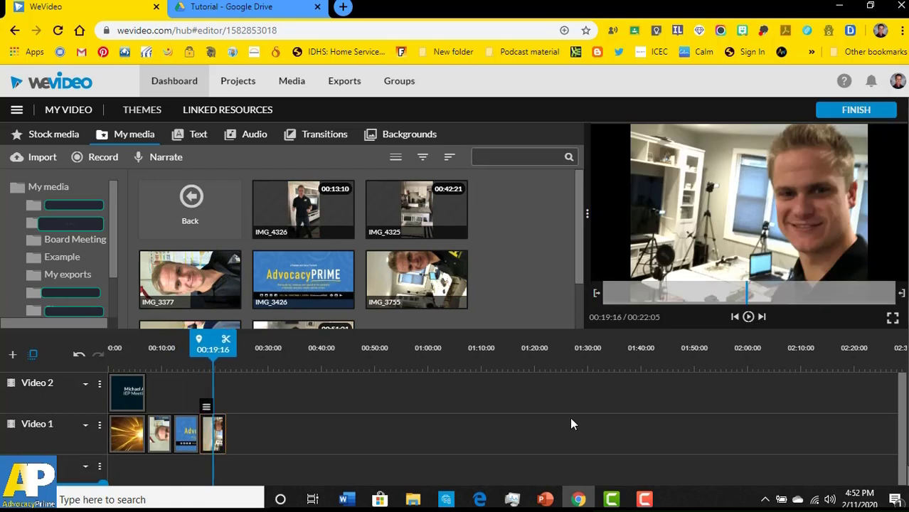
# - Trim the last clip slightly and cut the AdvocacyPRIME graphic to 5 seconds
pyautogui.click(225, 441)
pyautogui.moveTo(225, 442); pyautogui.dragTo(218, 443)
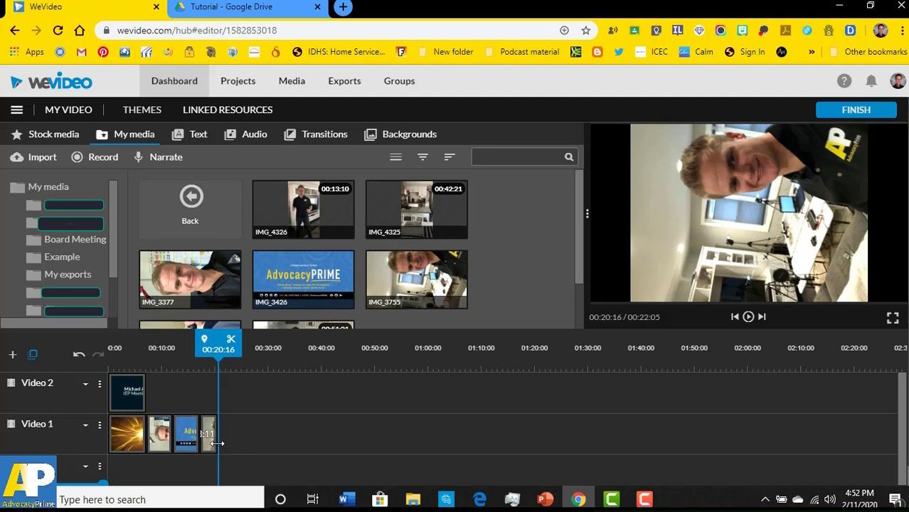
pyautogui.click(188, 450)
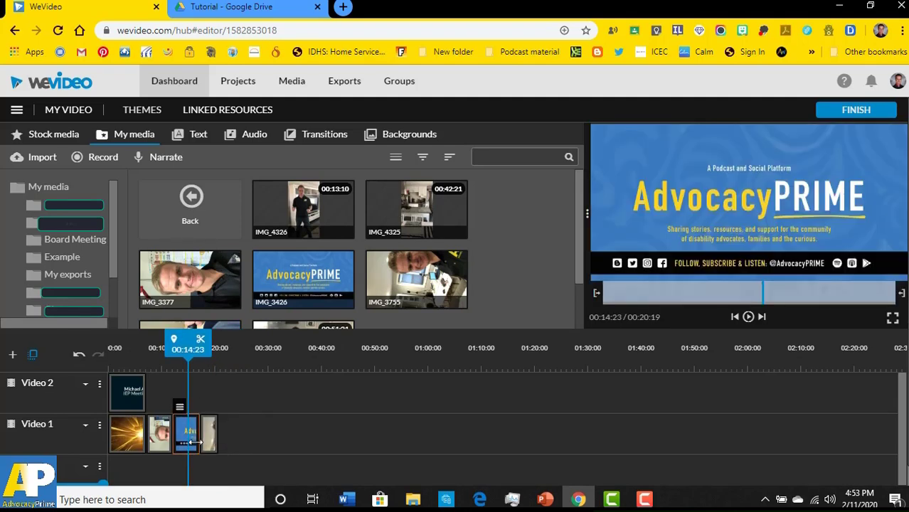
pyautogui.moveTo(191, 443); pyautogui.dragTo(196, 441)
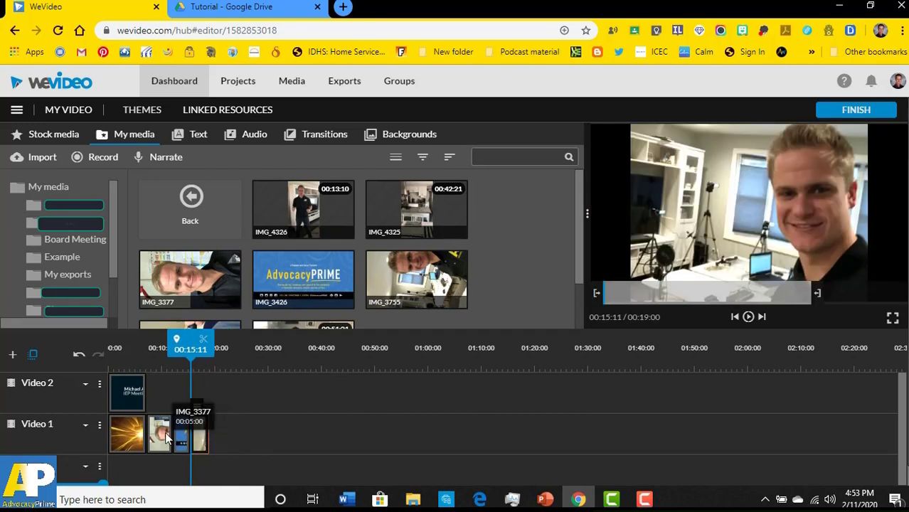
# - Replay from the AdvocacyPRIME graphic to check the 19-second project
pyautogui.moveTo(189, 342); pyautogui.dragTo(184, 342)
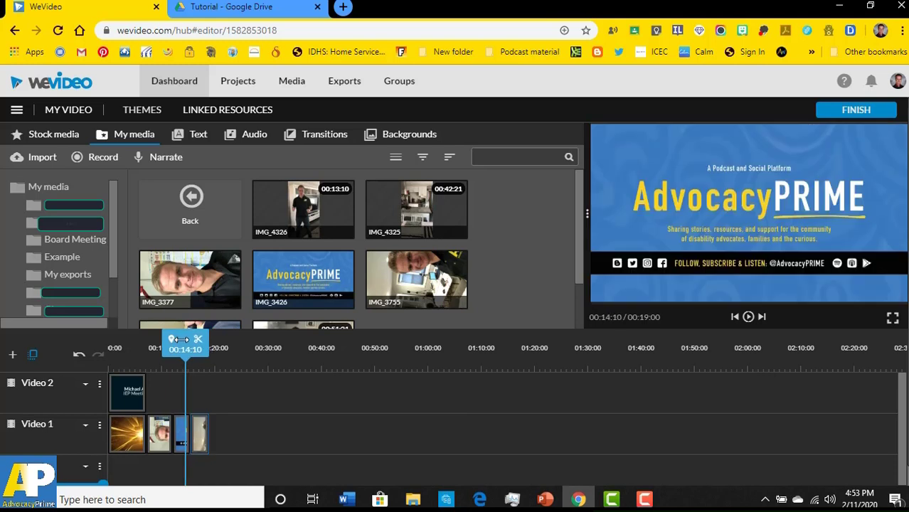
pyautogui.click(748, 317)
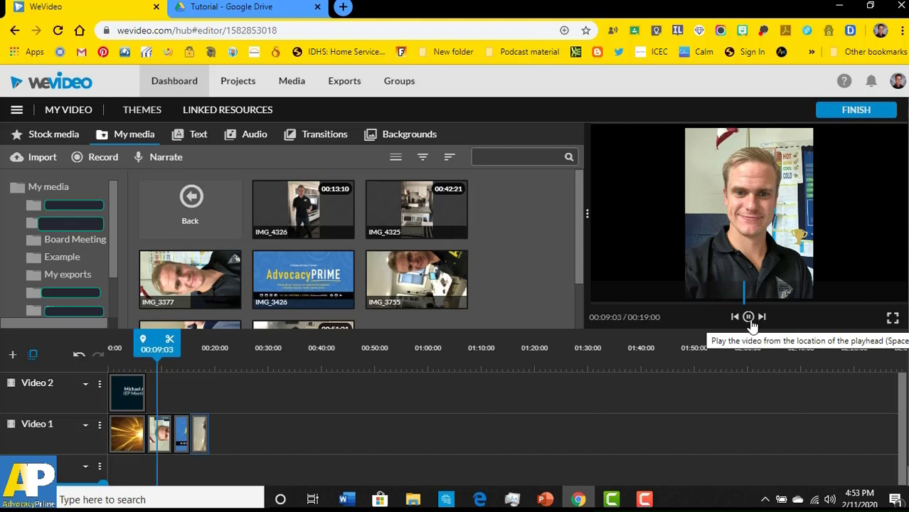
pyautogui.click(749, 319)
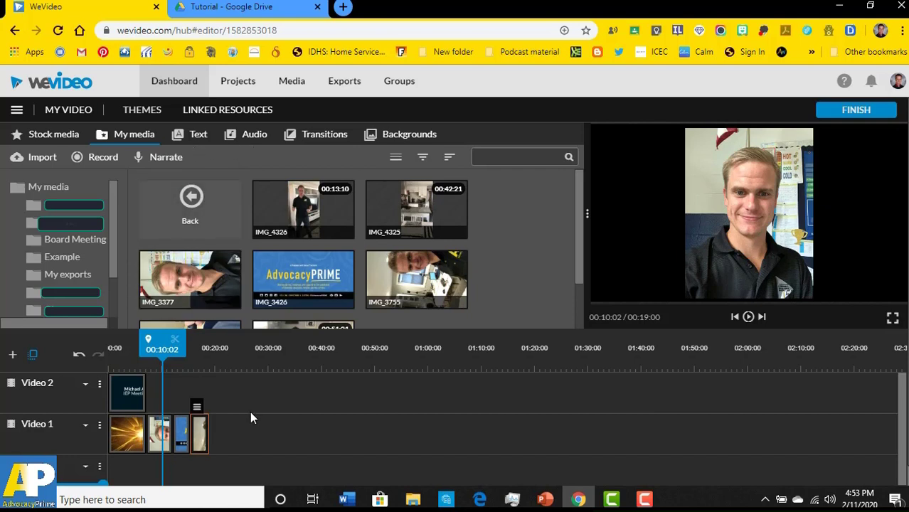
# - Place the Peppermint - Lower third template on Video 2, just after the opening title
pyautogui.click(199, 138)
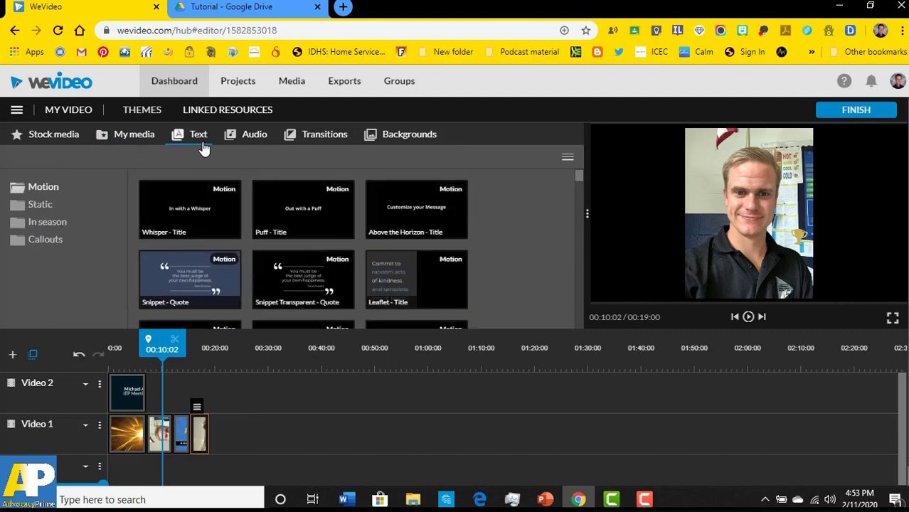
pyautogui.scroll(-2, 355, 266)
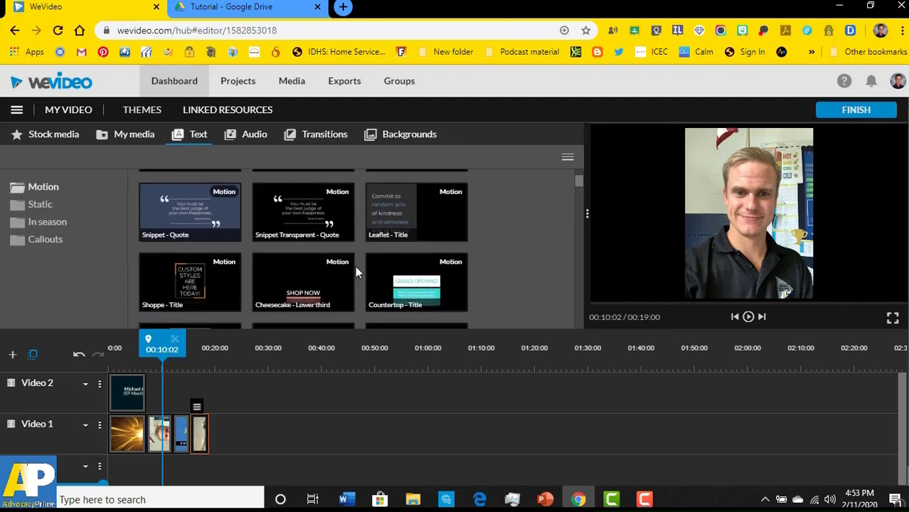
pyautogui.scroll(-4, 355, 266)
pyautogui.scroll(4, 355, 266)
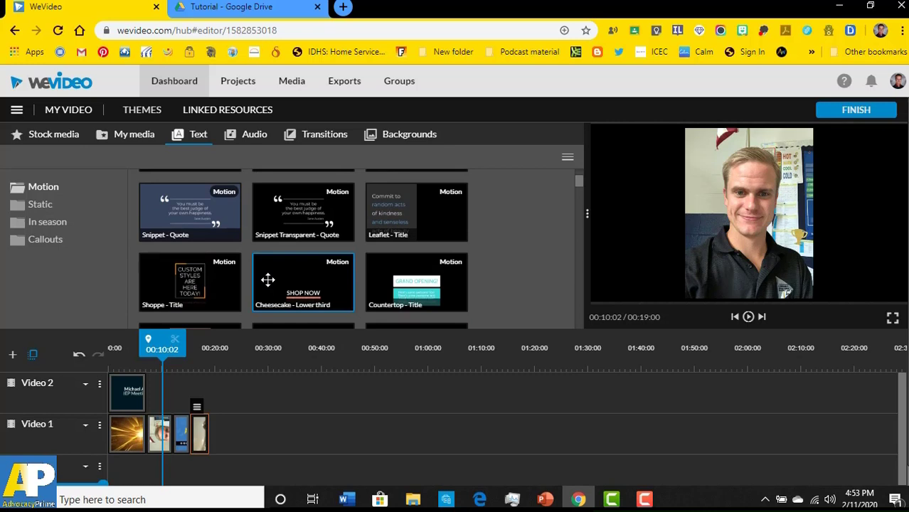
pyautogui.scroll(-2, 267, 280)
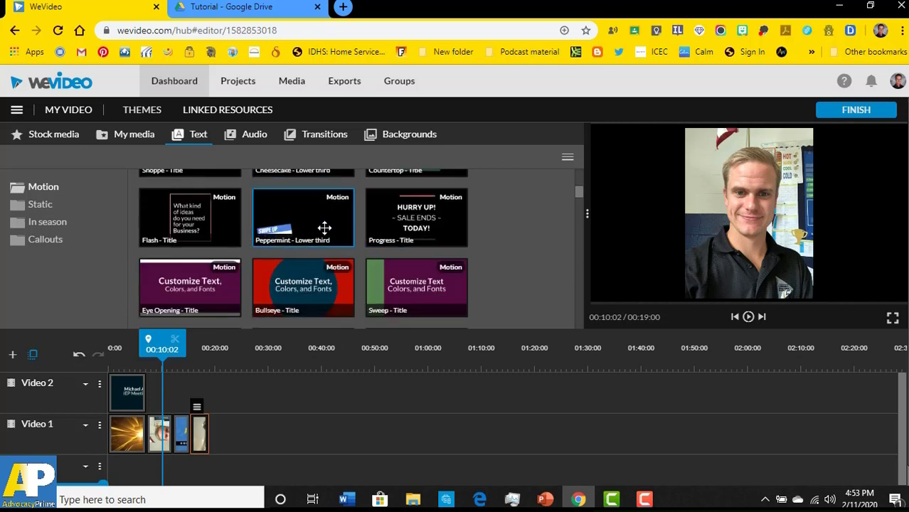
pyautogui.moveTo(319, 214); pyautogui.dragTo(160, 396)
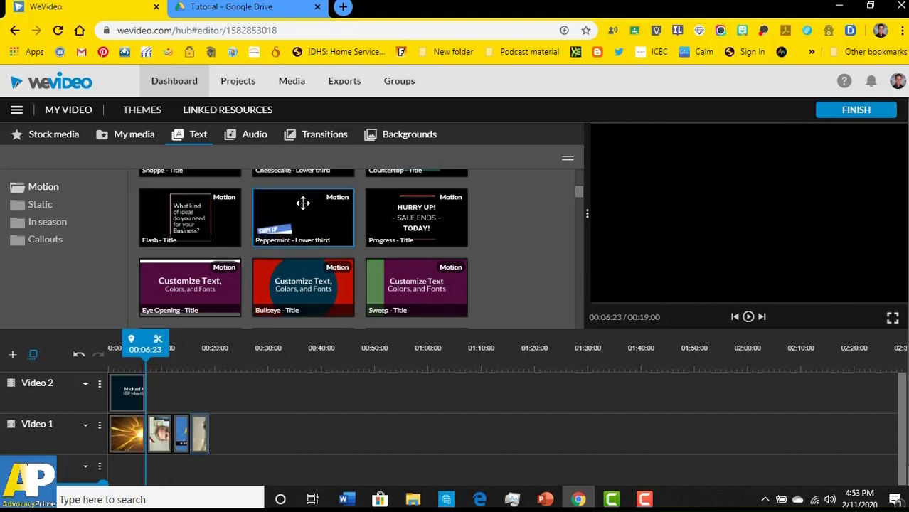
pyautogui.moveTo(299, 204); pyautogui.dragTo(163, 404)
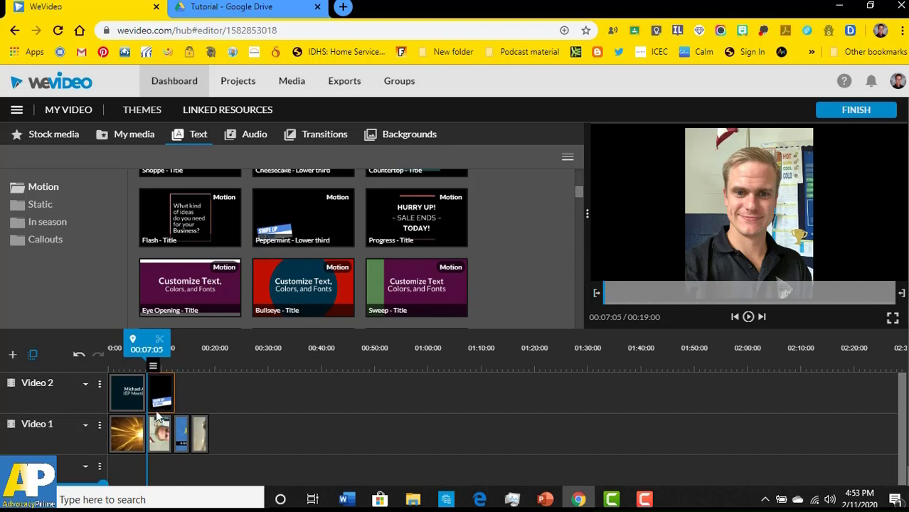
pyautogui.click(160, 436)
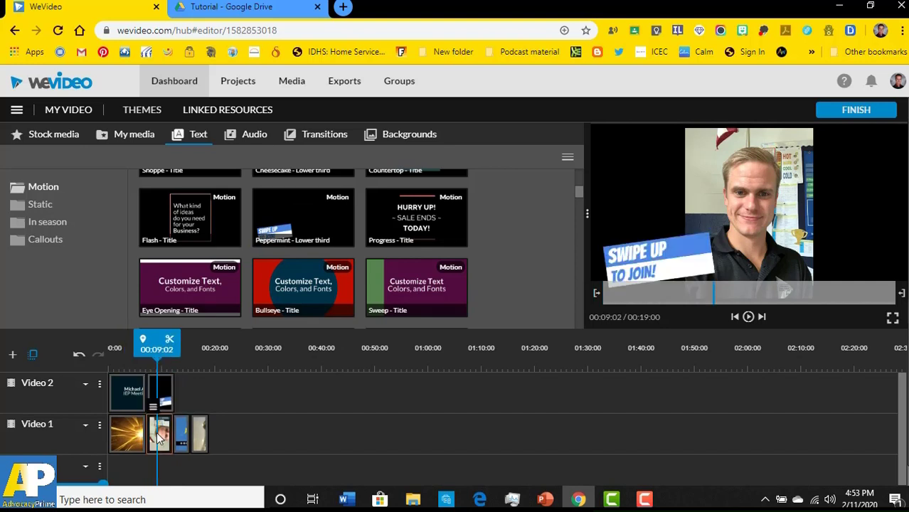
# - Fill the Peppermint lower third with the presenter's name over 'This is me!', save, and replay it
pyautogui.doubleClick(163, 398)
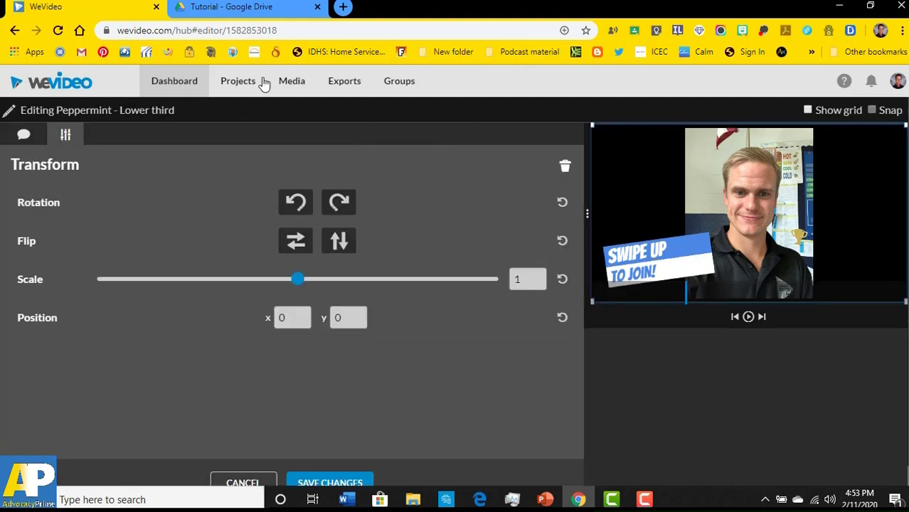
pyautogui.click(23, 135)
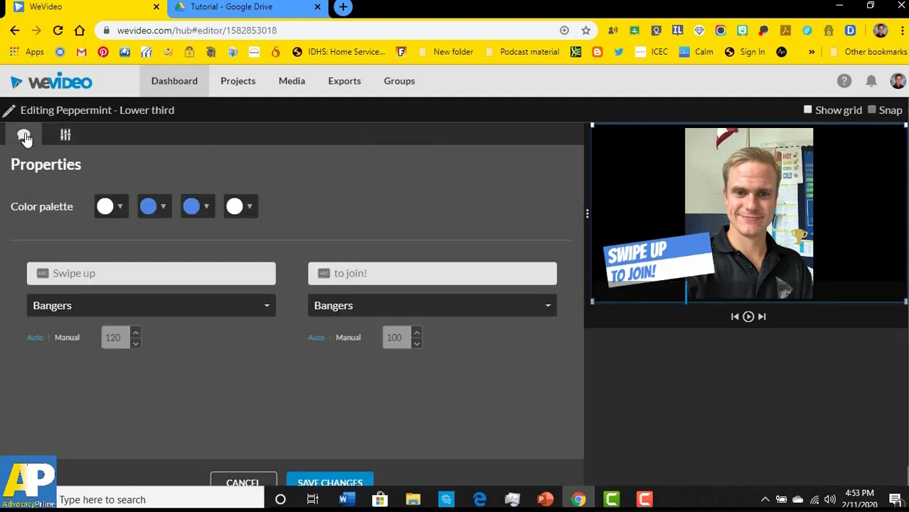
pyautogui.click(113, 268)
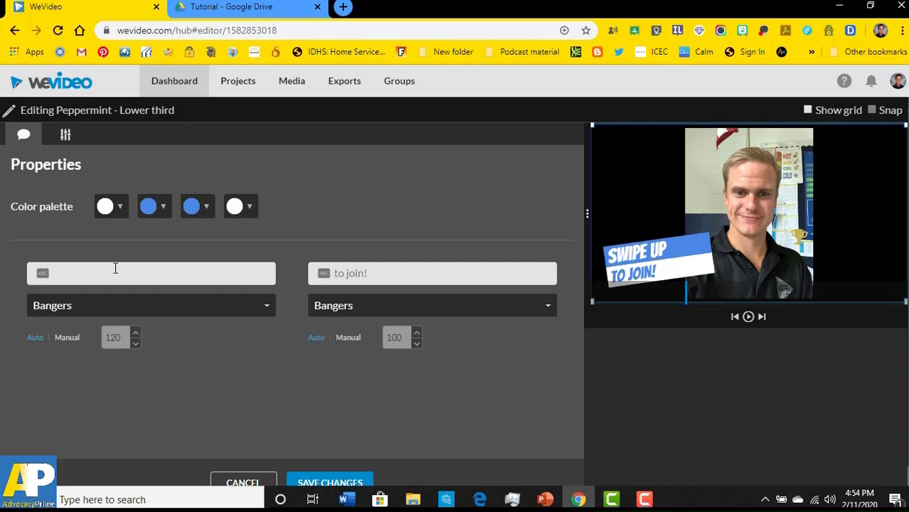
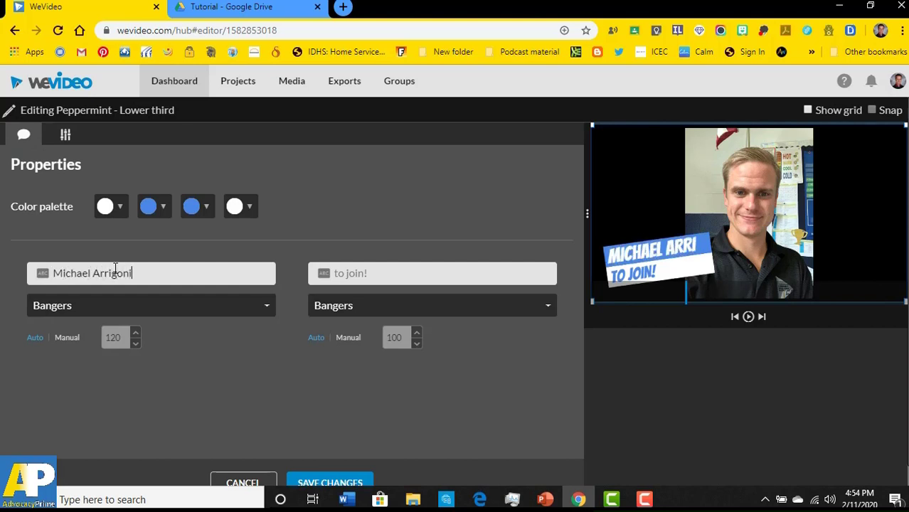
pyautogui.press('Tab')
pyautogui.write('This i')
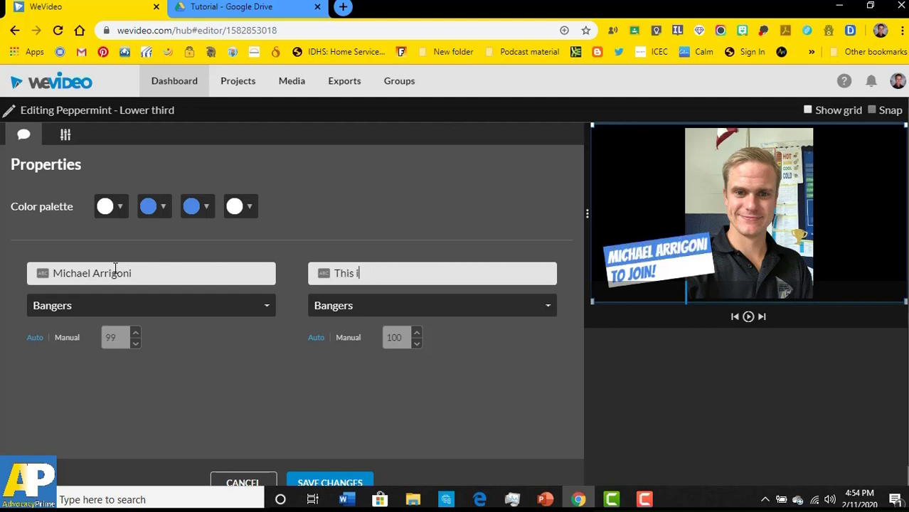
pyautogui.write('s m')
pyautogui.write('me!')
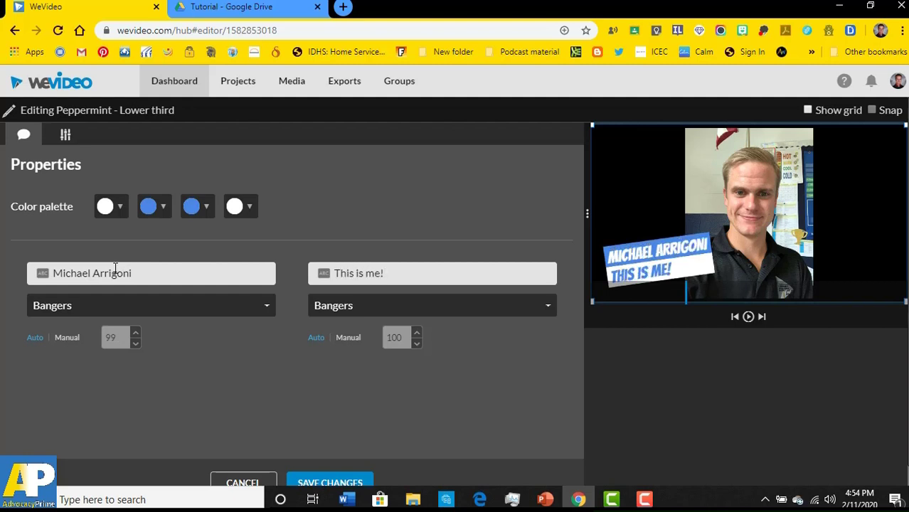
pyautogui.click(305, 483)
pyautogui.moveTo(160, 345); pyautogui.dragTo(136, 344)
pyautogui.click(748, 320)
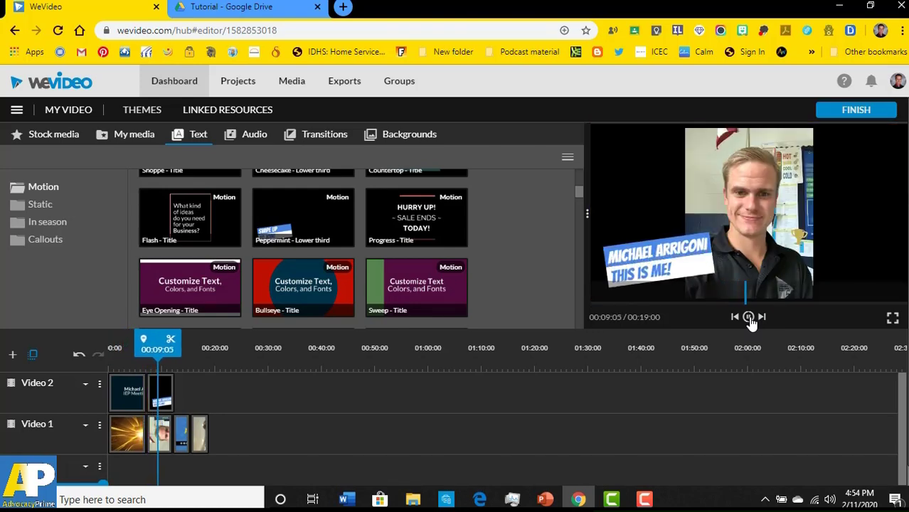
pyautogui.click(748, 319)
pyautogui.click(749, 318)
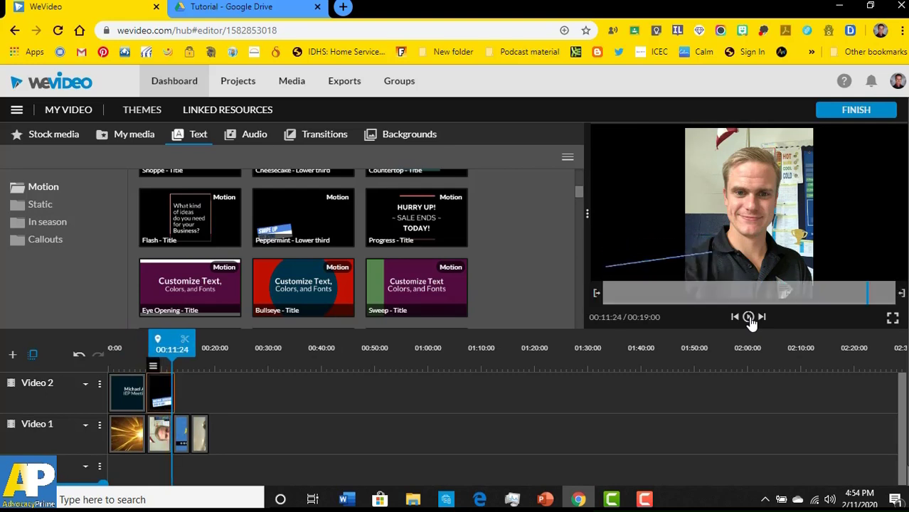
pyautogui.click(749, 318)
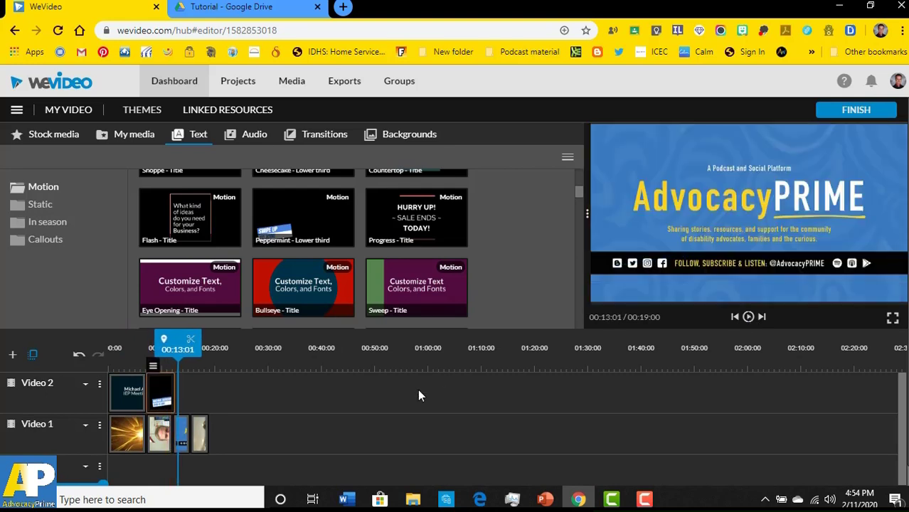
pyautogui.click(160, 440)
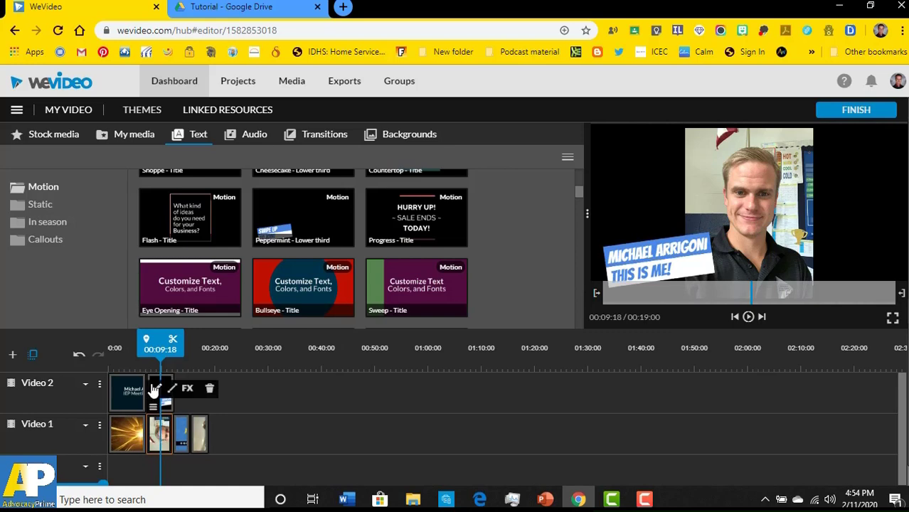
pyautogui.moveTo(218, 437); pyautogui.dragTo(254, 440)
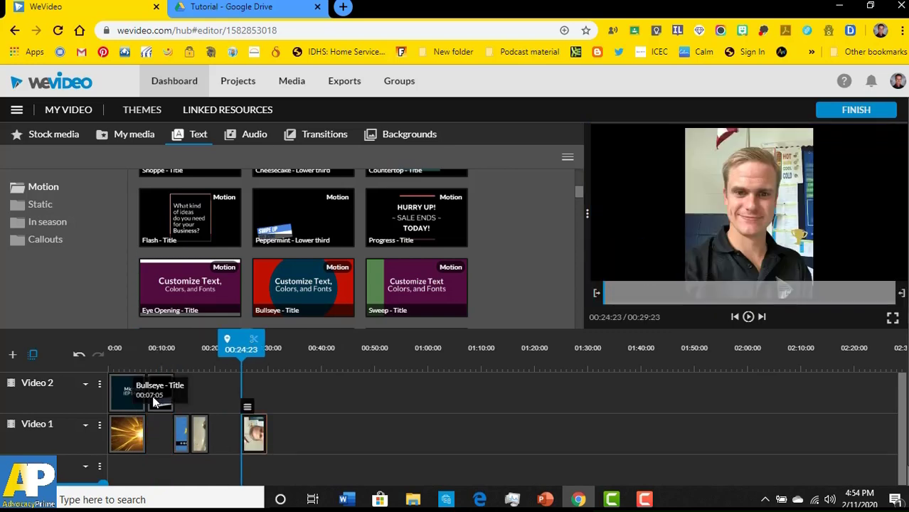
pyautogui.moveTo(160, 405); pyautogui.dragTo(156, 427)
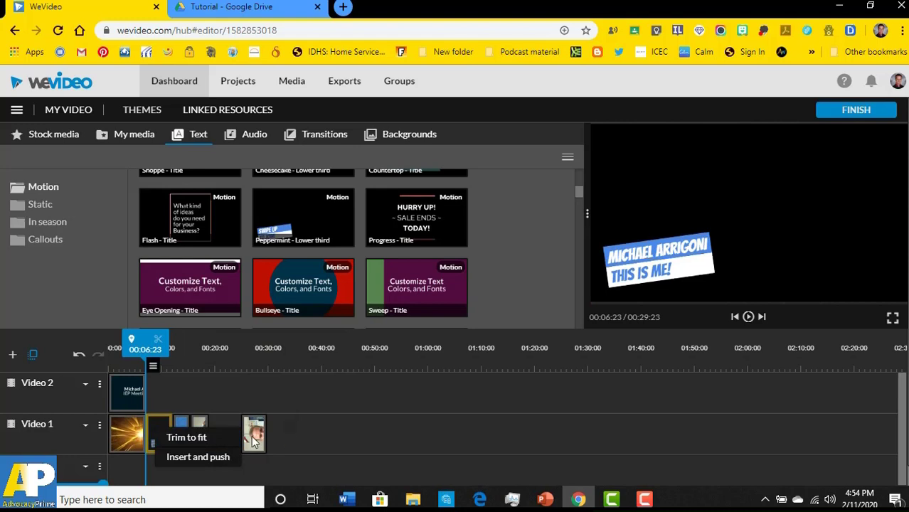
pyautogui.moveTo(256, 432); pyautogui.dragTo(222, 391)
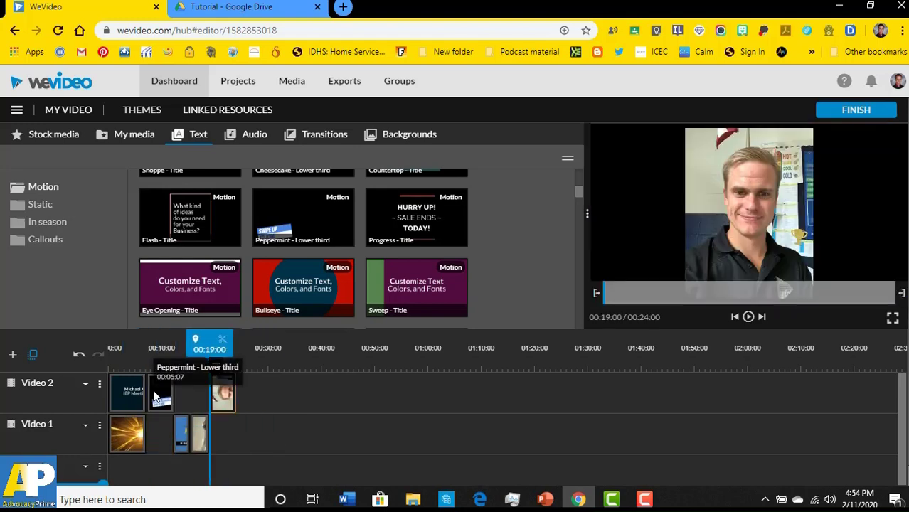
pyautogui.moveTo(160, 393); pyautogui.dragTo(257, 435)
pyautogui.moveTo(218, 411); pyautogui.dragTo(155, 406)
pyautogui.moveTo(266, 441); pyautogui.dragTo(170, 433)
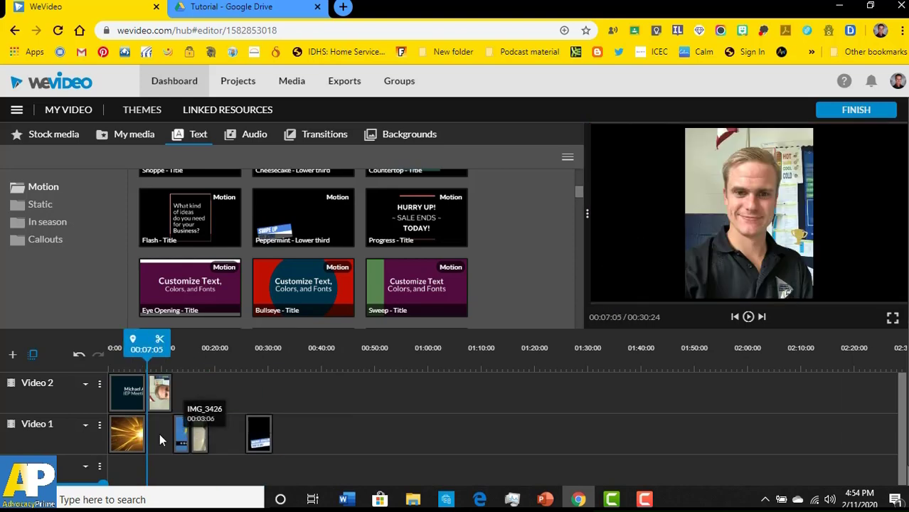
pyautogui.moveTo(206, 440); pyautogui.dragTo(162, 440)
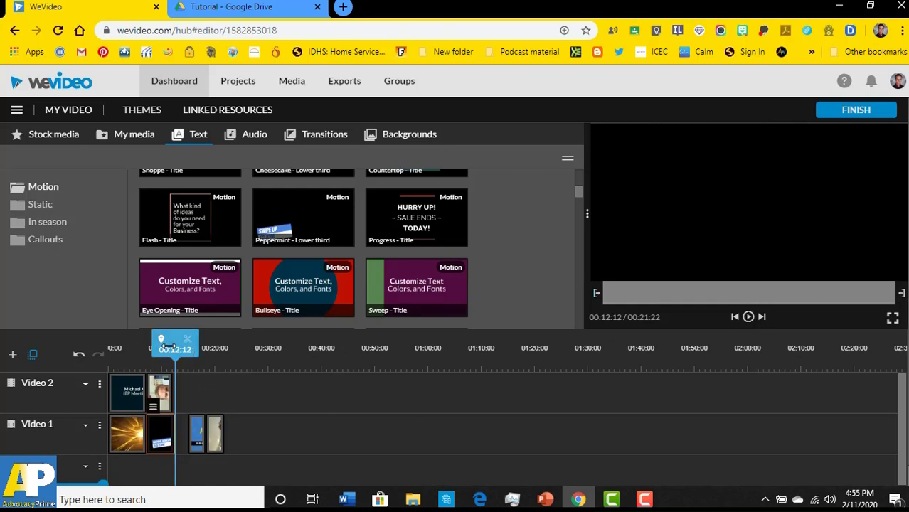
pyautogui.moveTo(169, 347); pyautogui.dragTo(163, 347)
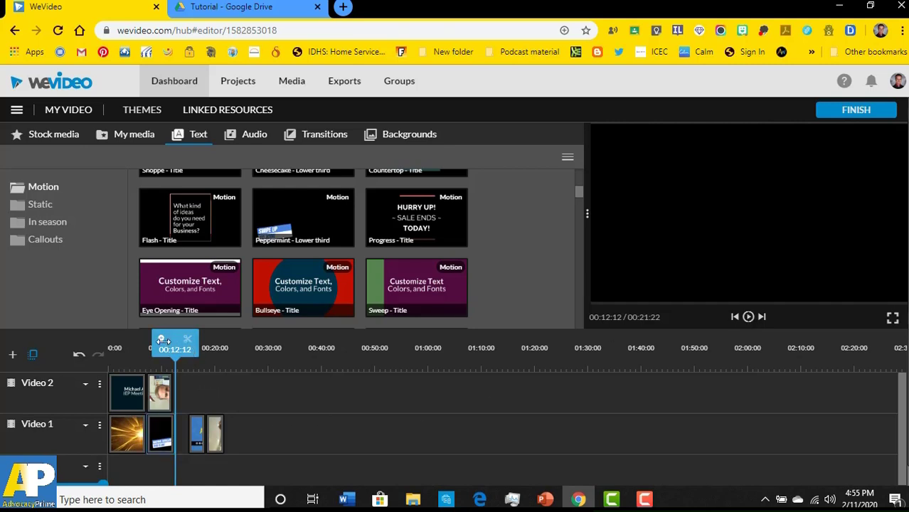
pyautogui.click(747, 317)
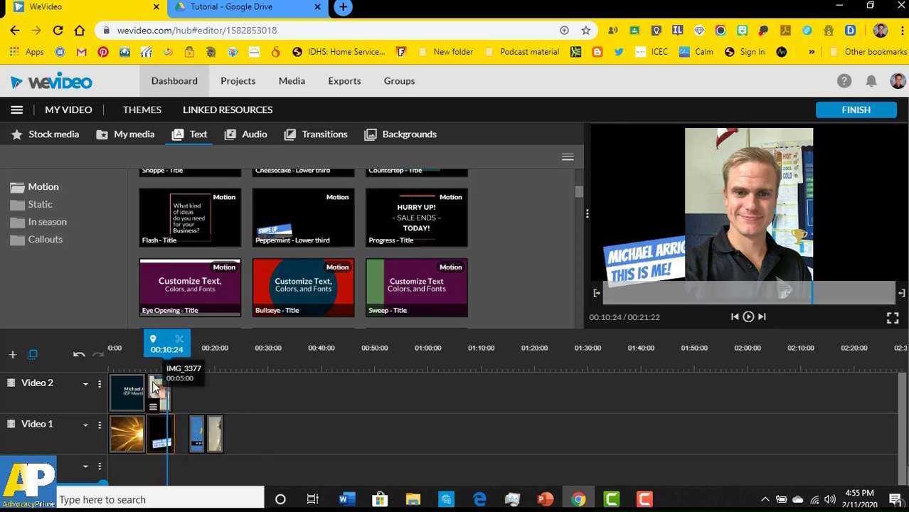
pyautogui.click(165, 437)
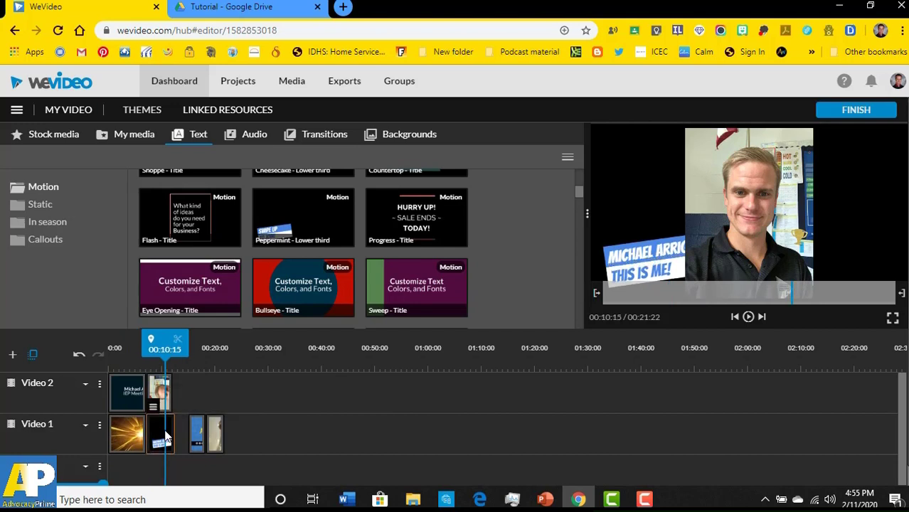
pyautogui.moveTo(159, 391); pyautogui.dragTo(249, 392)
pyautogui.moveTo(152, 435); pyautogui.dragTo(158, 393)
pyautogui.moveTo(258, 405); pyautogui.dragTo(183, 441)
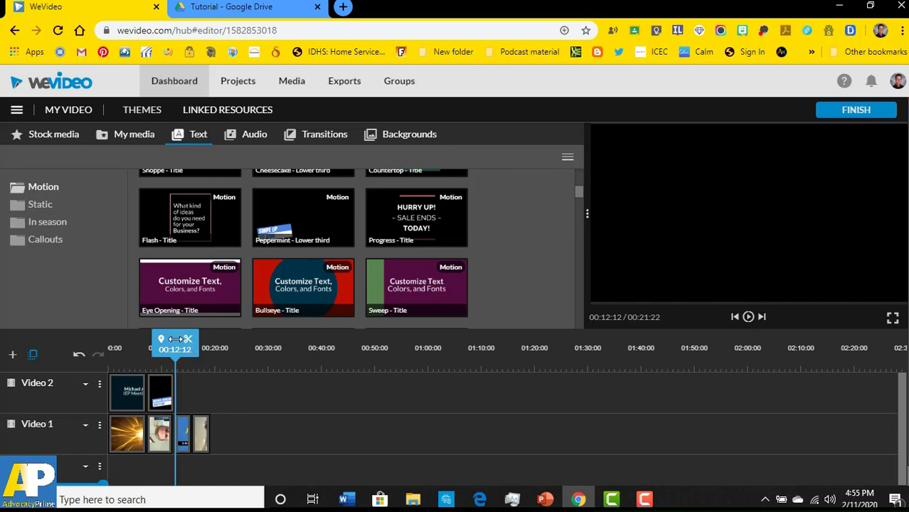
# - Stop the preview near 00:06 and switch the asset panel to My media
pyautogui.moveTo(175, 340); pyautogui.dragTo(145, 339)
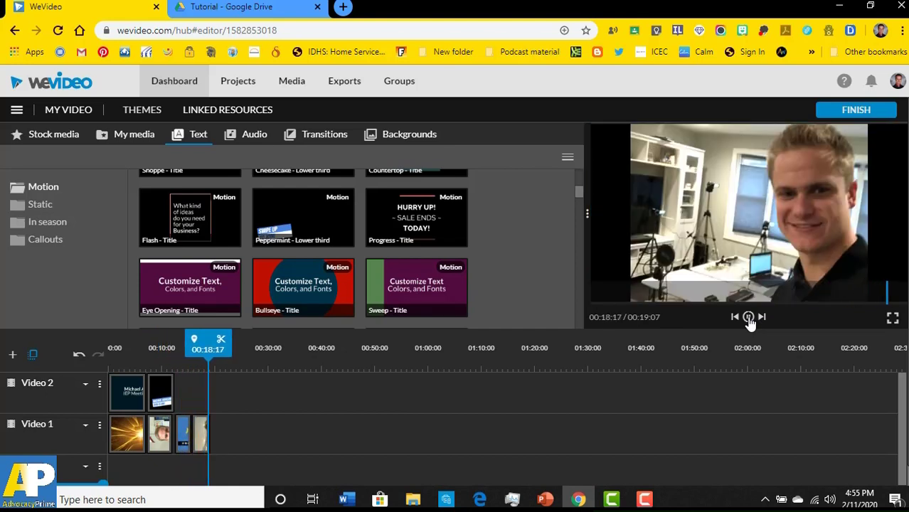
pyautogui.click(749, 320)
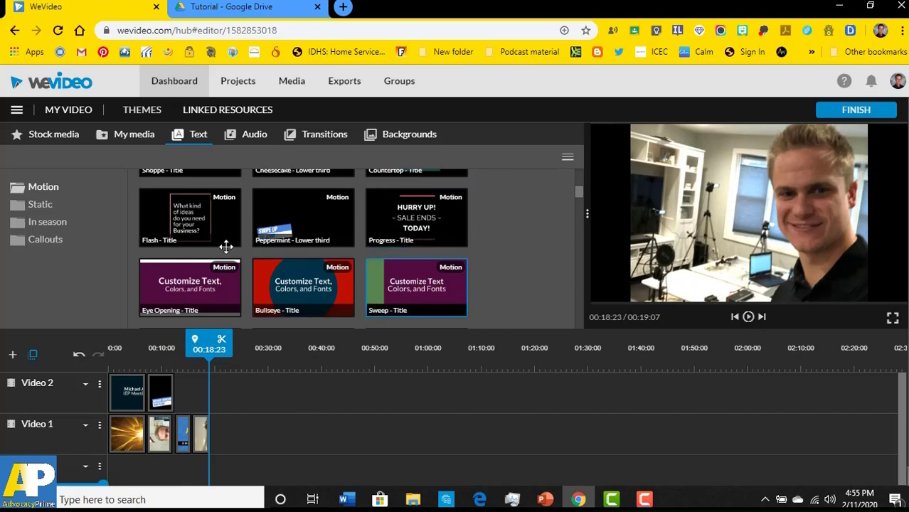
pyautogui.click(127, 136)
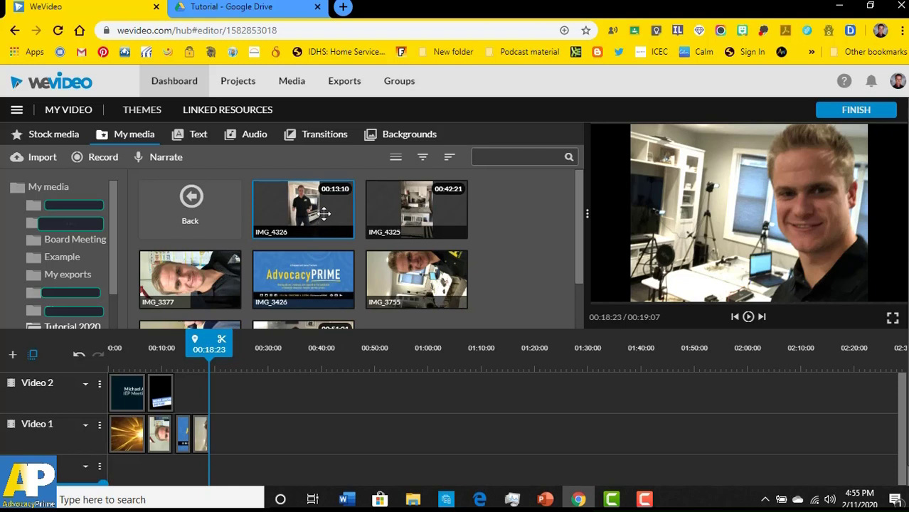
pyautogui.moveTo(303, 207); pyautogui.dragTo(234, 444)
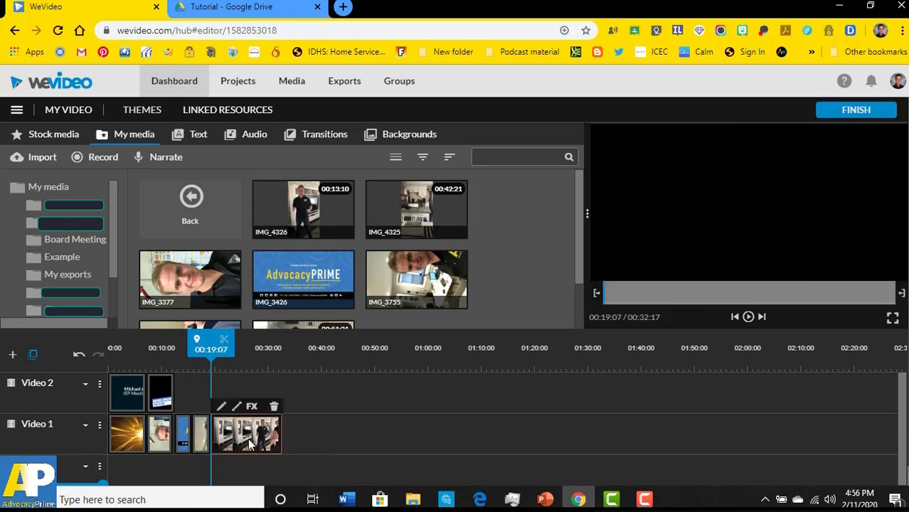
pyautogui.click(748, 317)
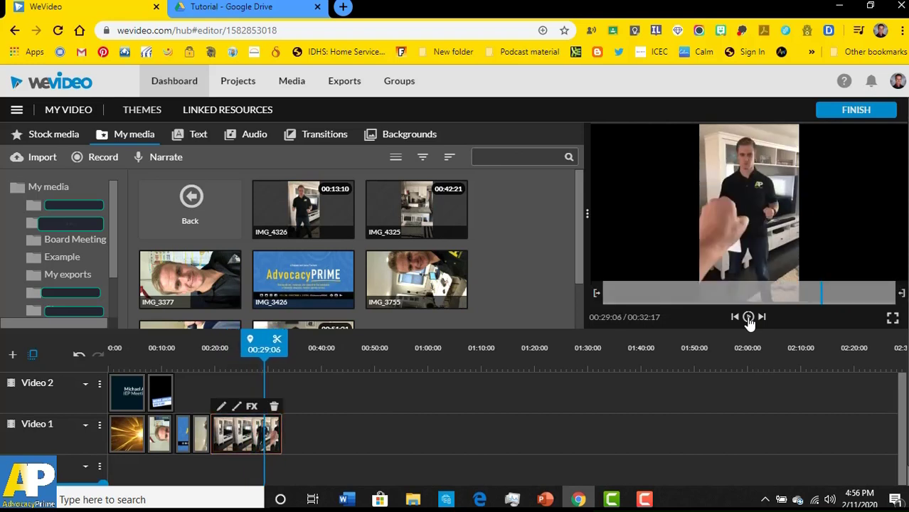
pyautogui.moveTo(264, 344); pyautogui.dragTo(218, 344)
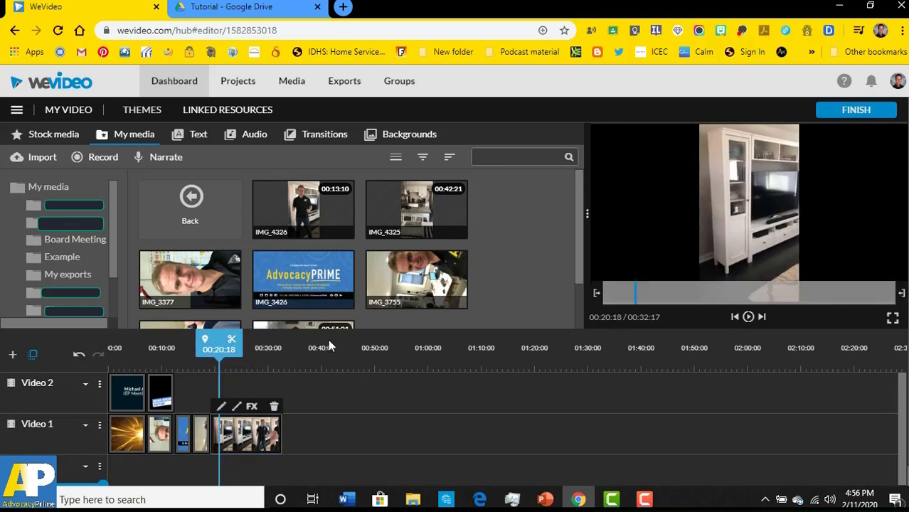
pyautogui.click(748, 318)
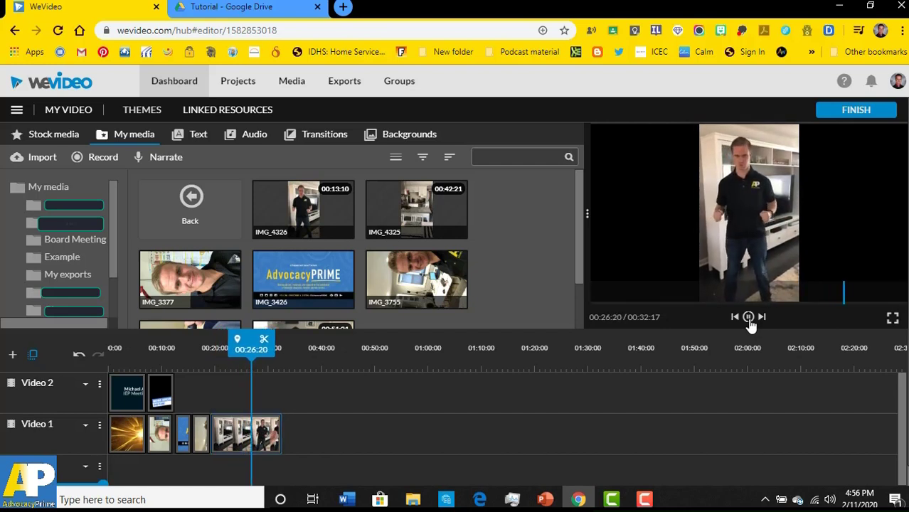
pyautogui.click(748, 318)
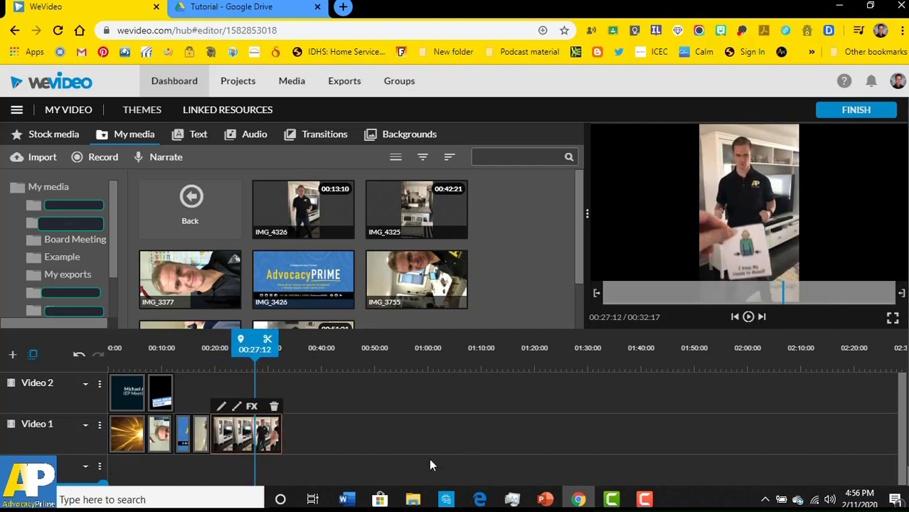
pyautogui.moveTo(251, 337); pyautogui.dragTo(214, 339)
pyautogui.click(748, 318)
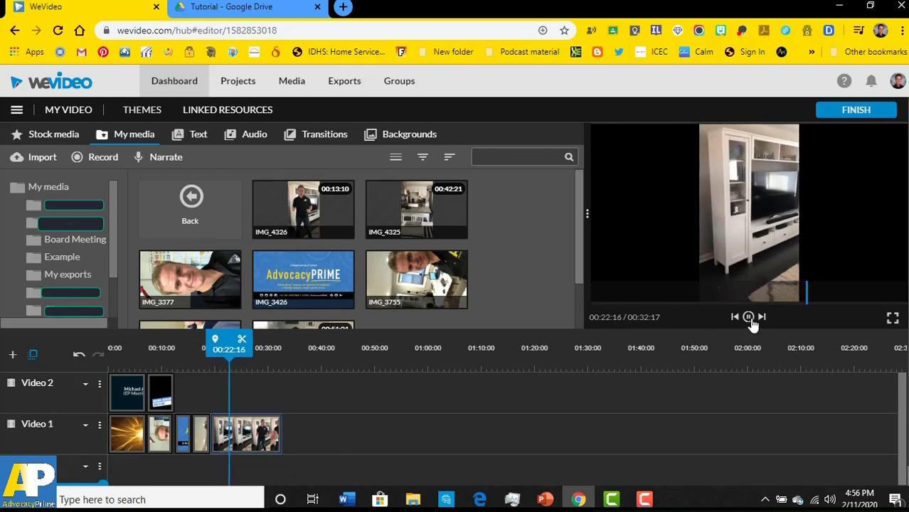
pyautogui.click(749, 318)
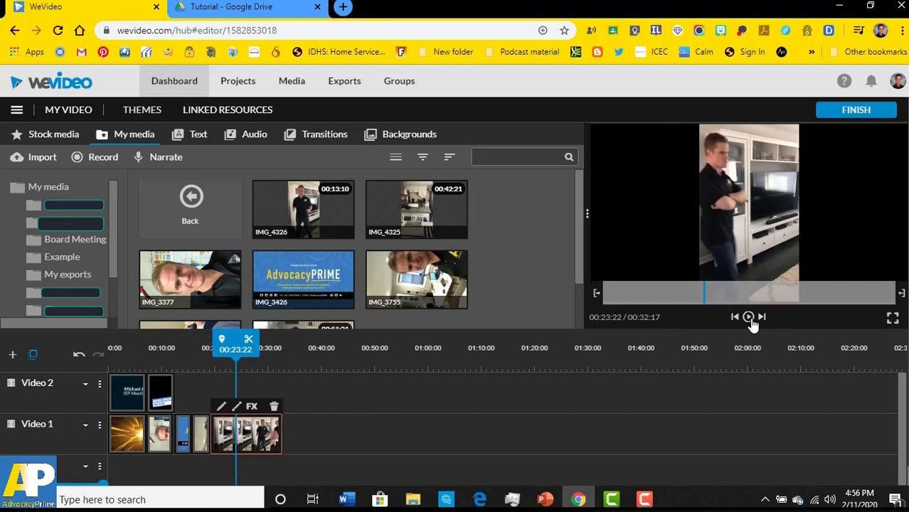
pyautogui.click(749, 318)
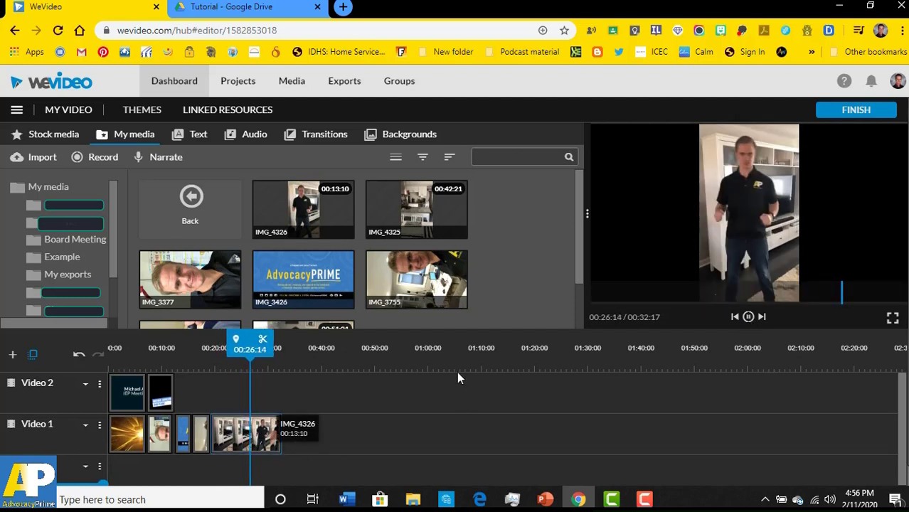
pyautogui.click(748, 316)
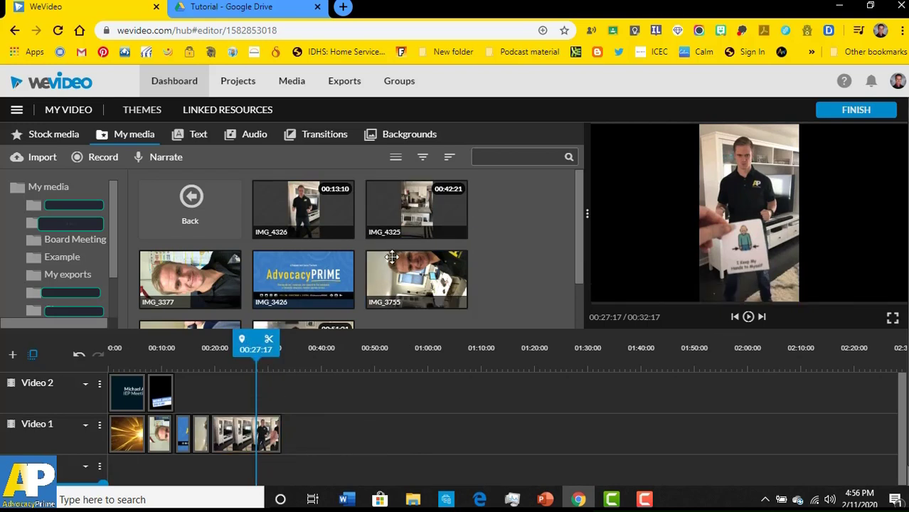
# - Append IMG_4325 and then IMG_4324 to the end of Video 1
pyautogui.moveTo(416, 212); pyautogui.dragTo(302, 428)
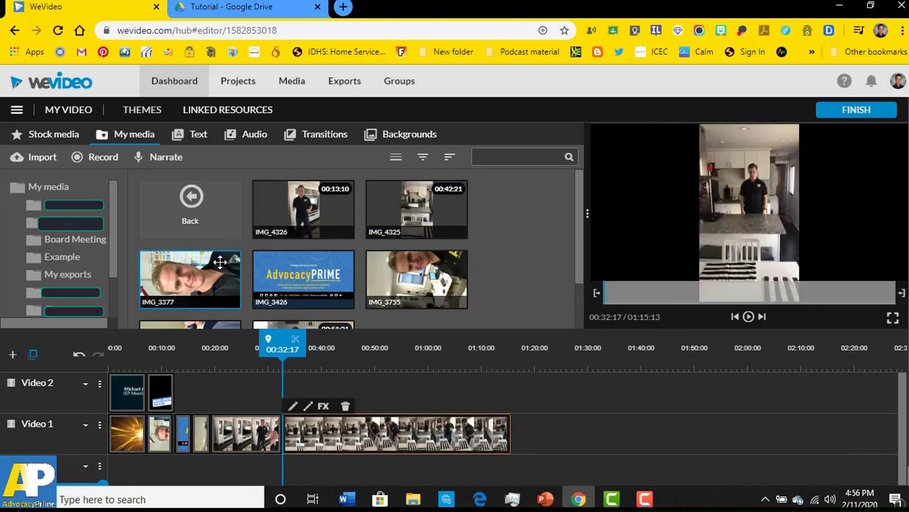
pyautogui.scroll(-1, 323, 271)
pyautogui.moveTo(326, 290); pyautogui.dragTo(528, 437)
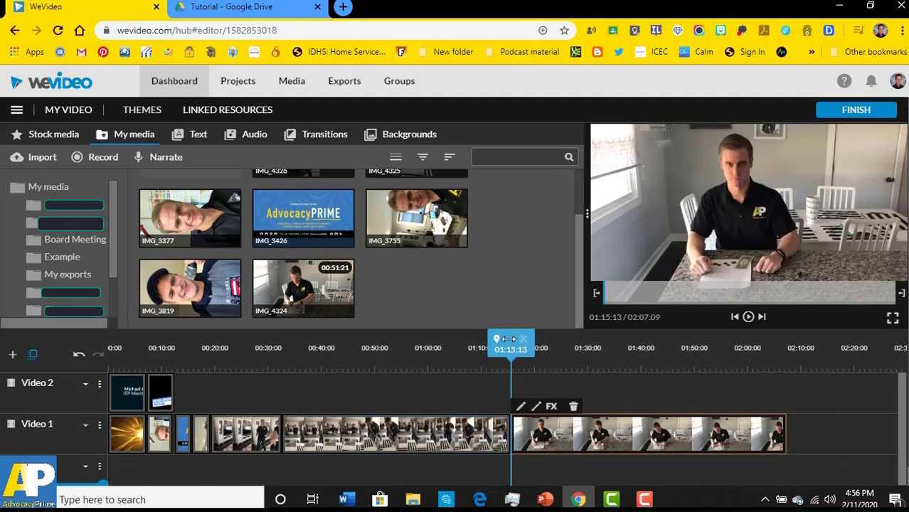
# - Preview the new IMG_4324 clip, then play the project from around 00:18
pyautogui.moveTo(507, 339); pyautogui.dragTo(546, 346)
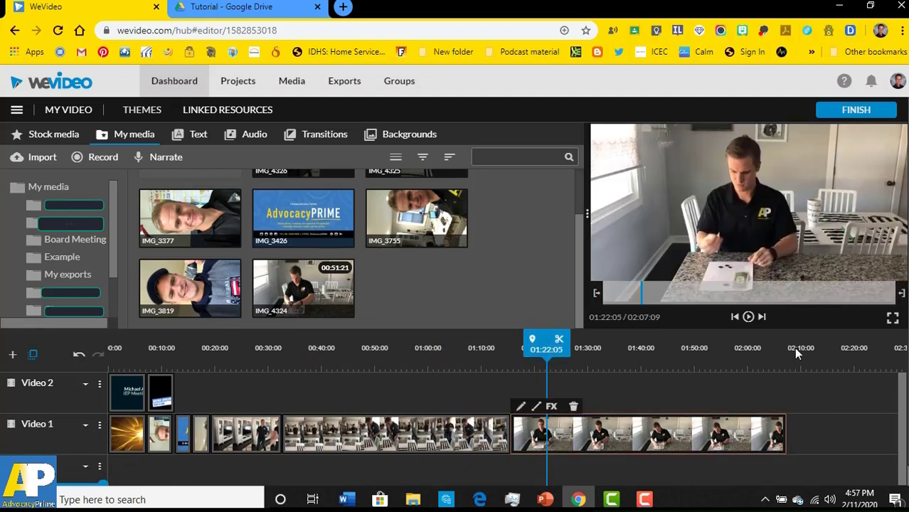
pyautogui.click(748, 316)
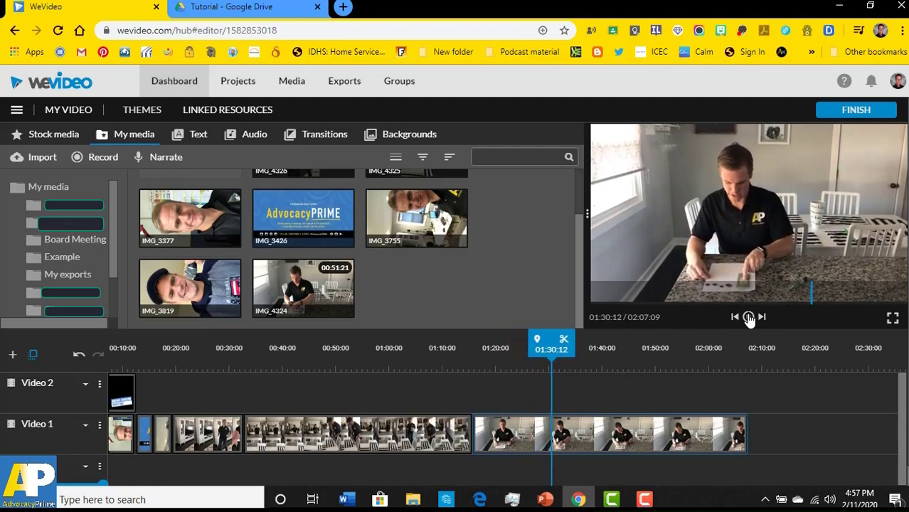
pyautogui.click(748, 317)
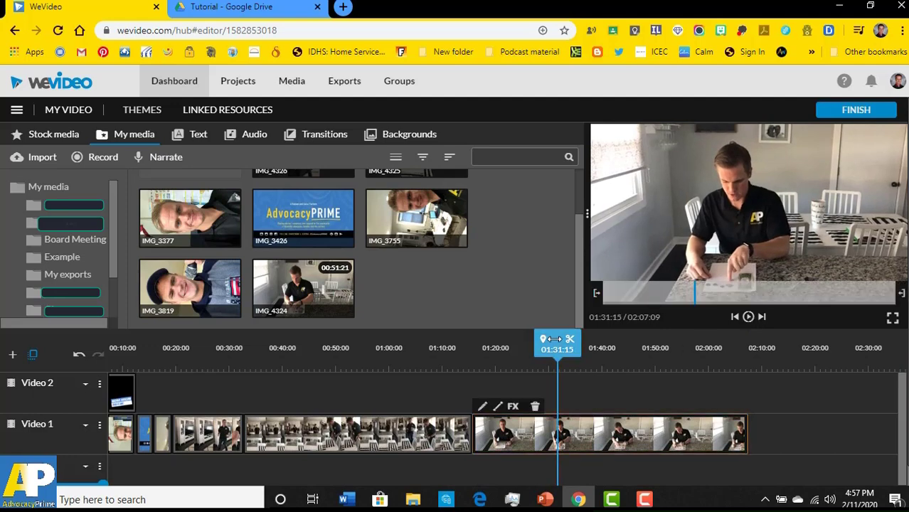
pyautogui.moveTo(553, 339); pyautogui.dragTo(167, 355)
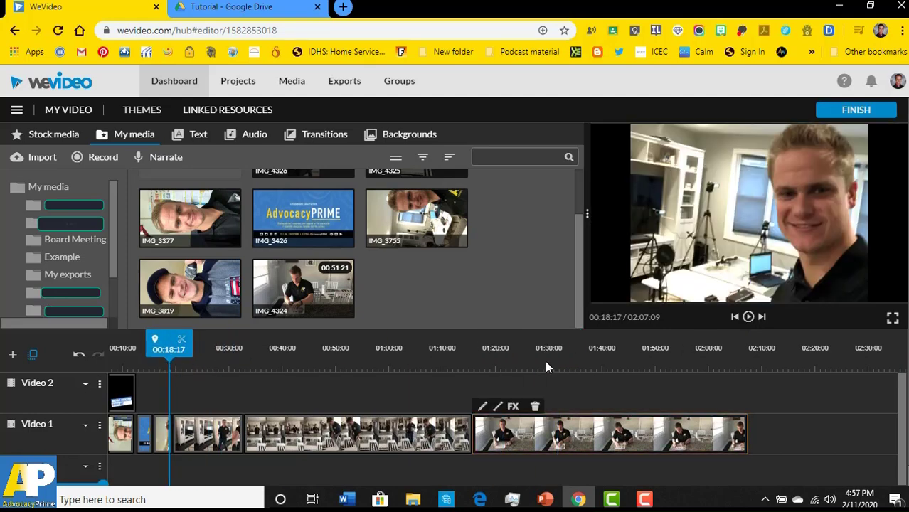
pyautogui.click(750, 317)
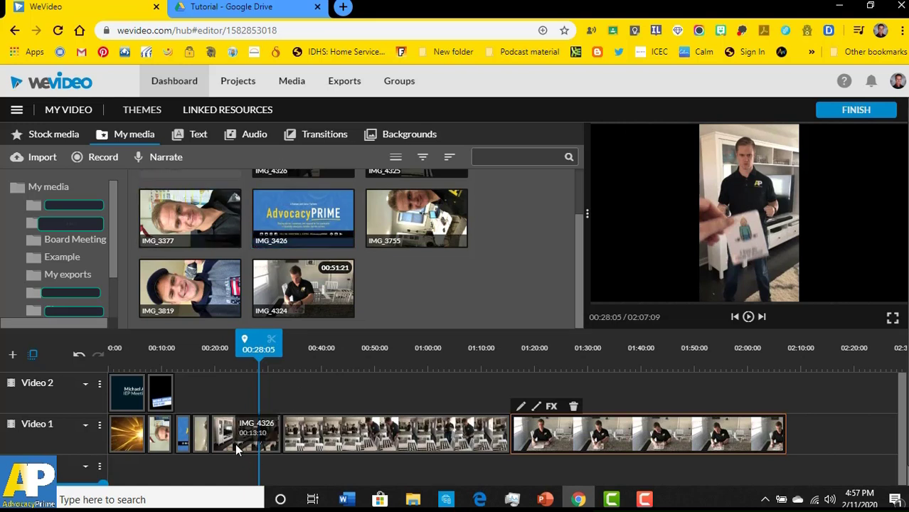
# - Place a second Peppermint lower third on Video 2 near 00:20
pyautogui.click(200, 137)
pyautogui.scroll(-3, 205, 254)
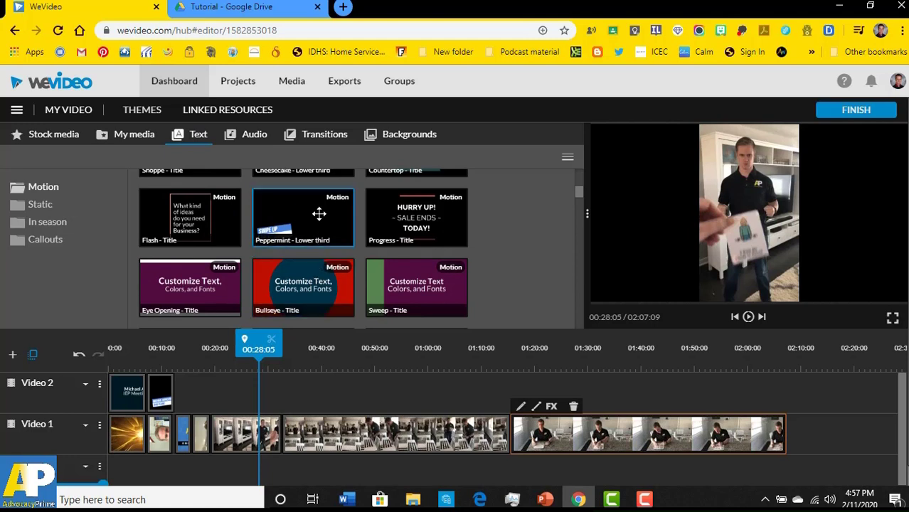
pyautogui.moveTo(321, 213); pyautogui.dragTo(229, 391)
# - Make the title read 'Replacment Behavior' over a 4/5-trials replacement-behavior line, and save
pyautogui.doubleClick(225, 403)
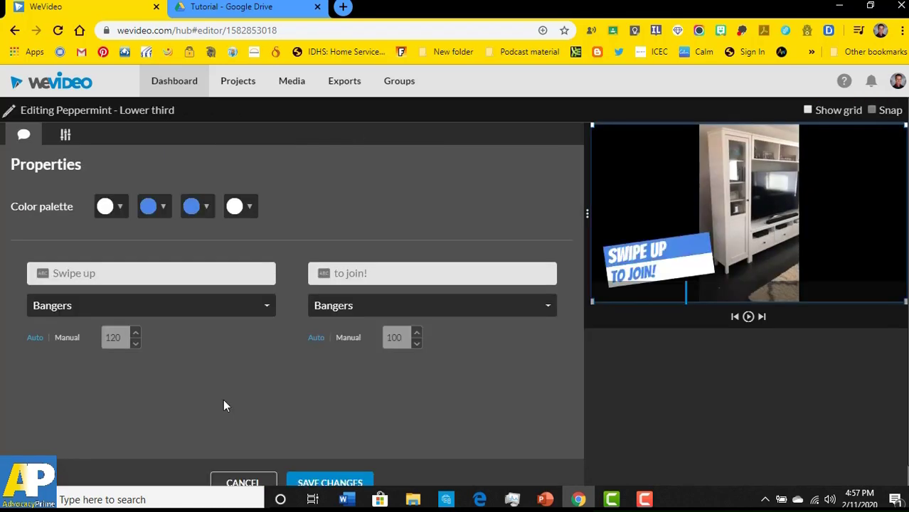
pyautogui.click(137, 273)
pyautogui.press('BackSpace')
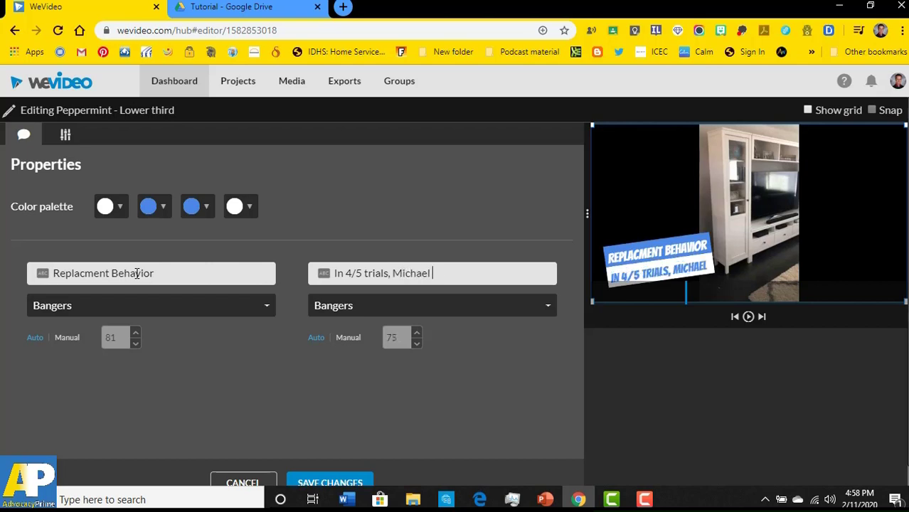
pyautogui.write('us')
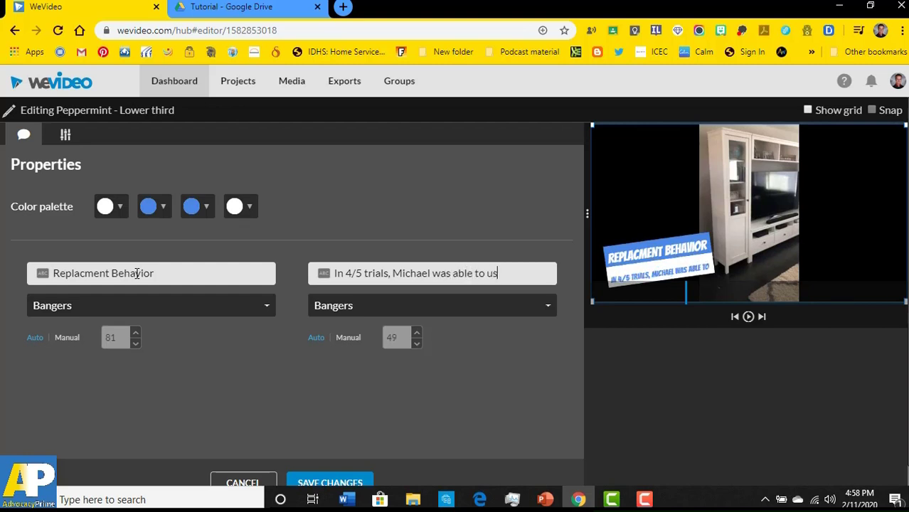
pyautogui.write('e replacement')
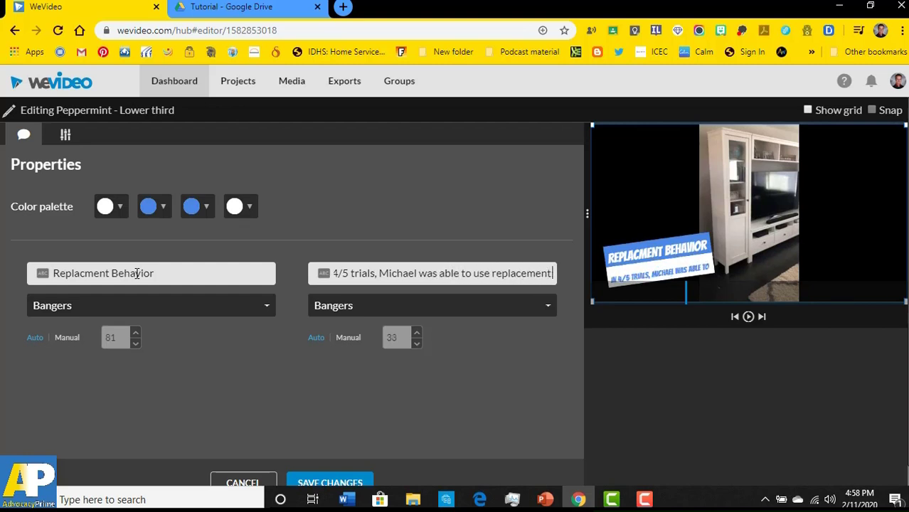
pyautogui.write('behavior')
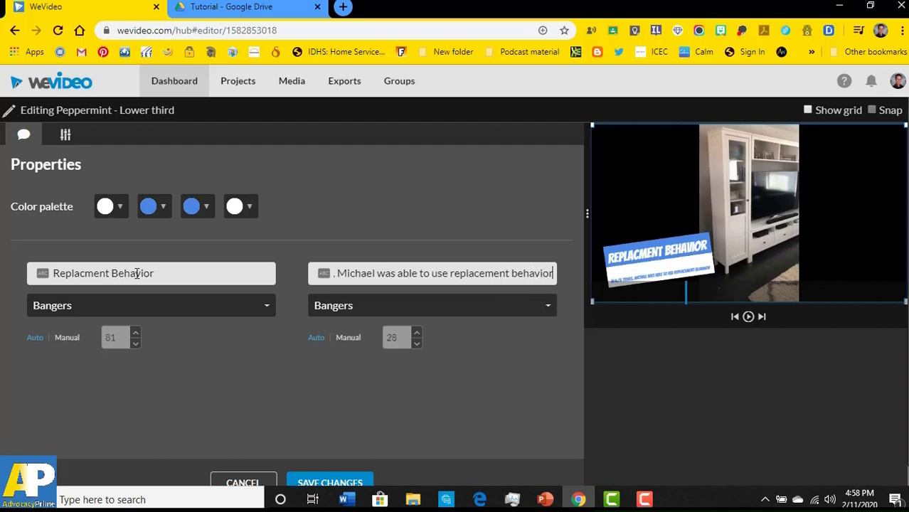
pyautogui.write('.')
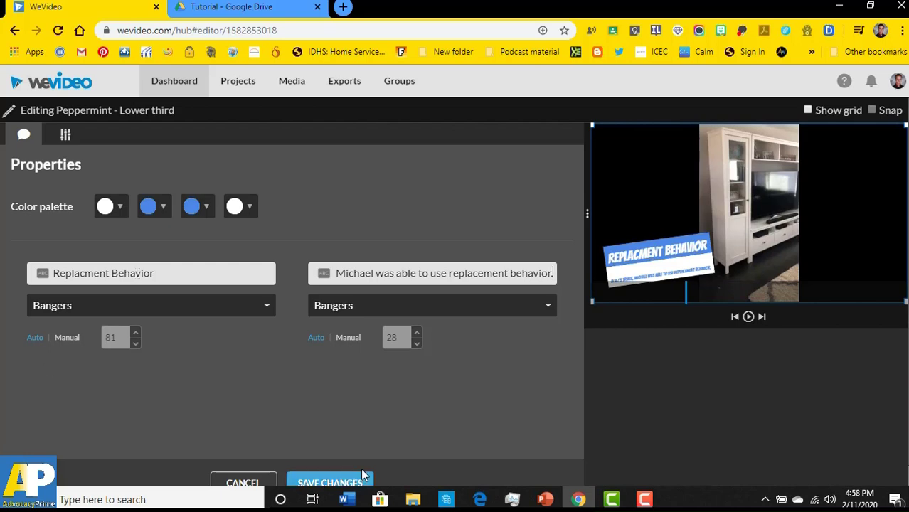
pyautogui.click(330, 483)
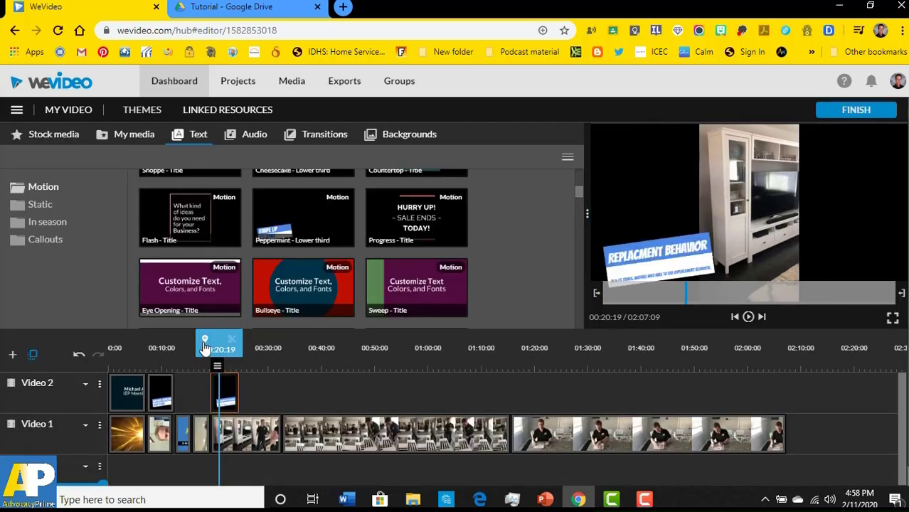
# - Extend the Replacment Behavior title to 00:27:24 and replay it to check the timing
pyautogui.moveTo(217, 339); pyautogui.dragTo(212, 339)
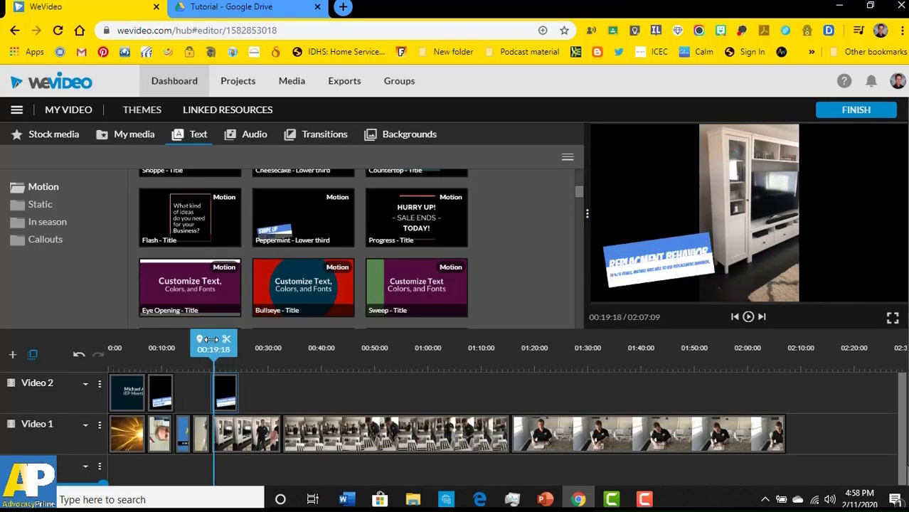
pyautogui.click(747, 318)
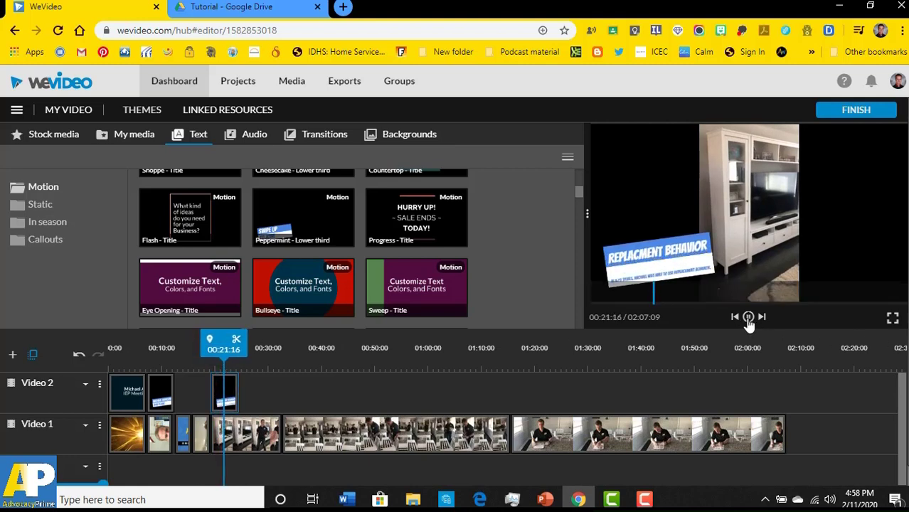
pyautogui.click(747, 321)
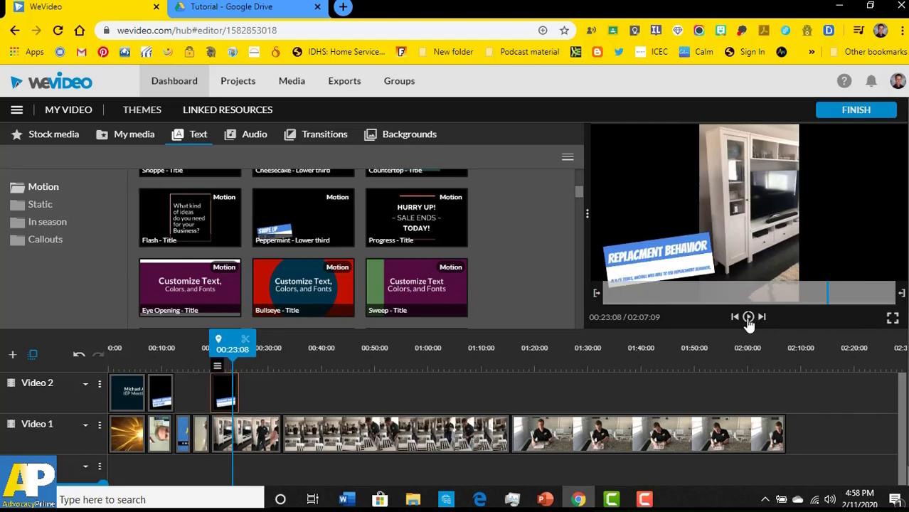
pyautogui.click(748, 318)
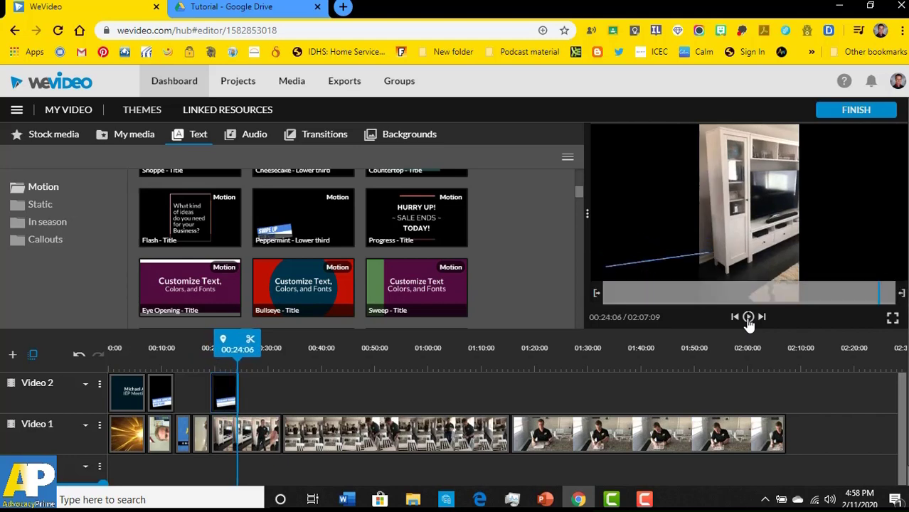
pyautogui.click(748, 318)
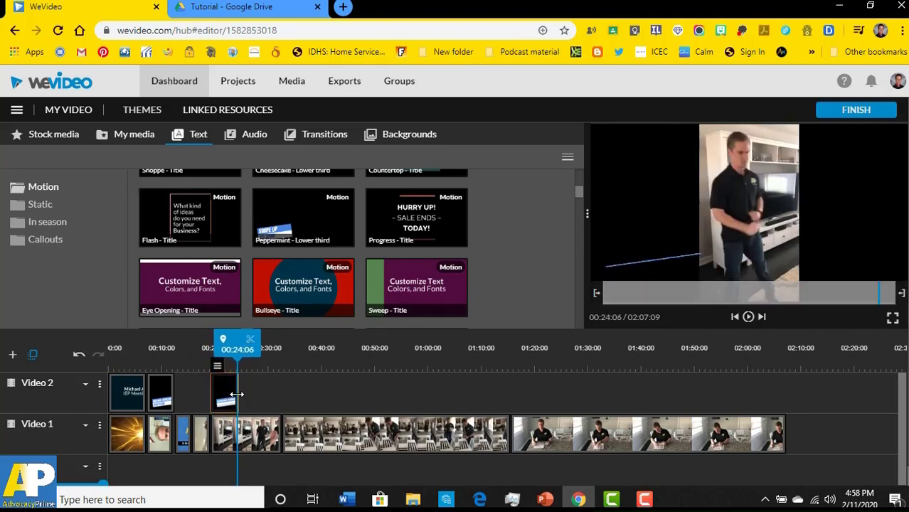
pyautogui.moveTo(238, 394); pyautogui.dragTo(258, 394)
pyautogui.moveTo(257, 343); pyautogui.dragTo(239, 343)
pyautogui.click(748, 318)
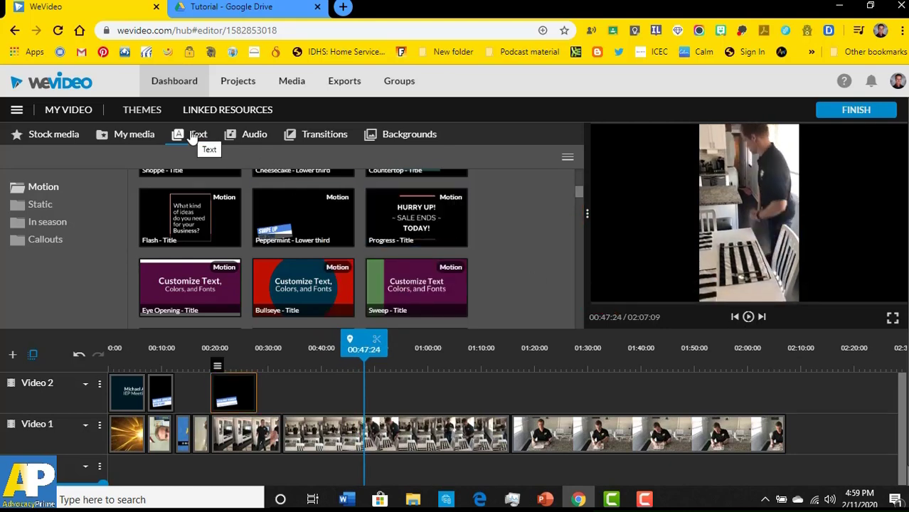
# - Place the Line rotate lower third on Video 2 near 00:32
pyautogui.scroll(-5, 403, 262)
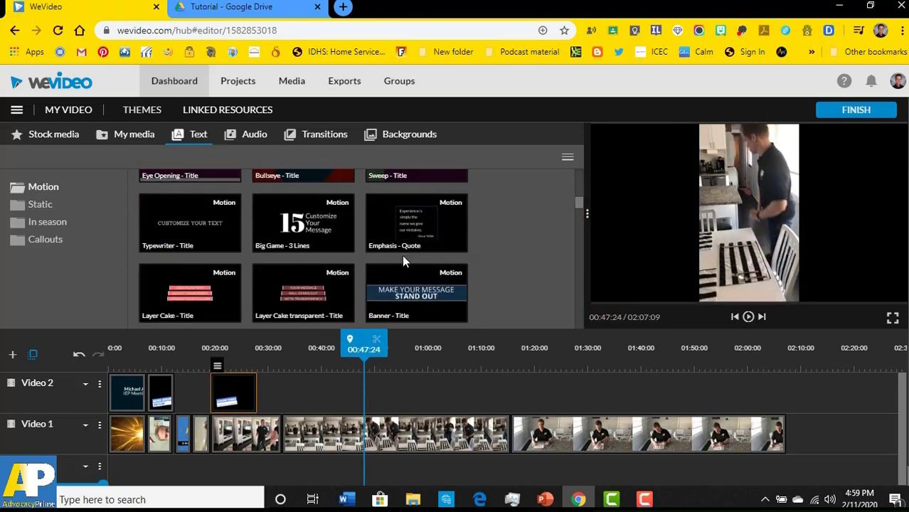
pyautogui.scroll(-8, 386, 254)
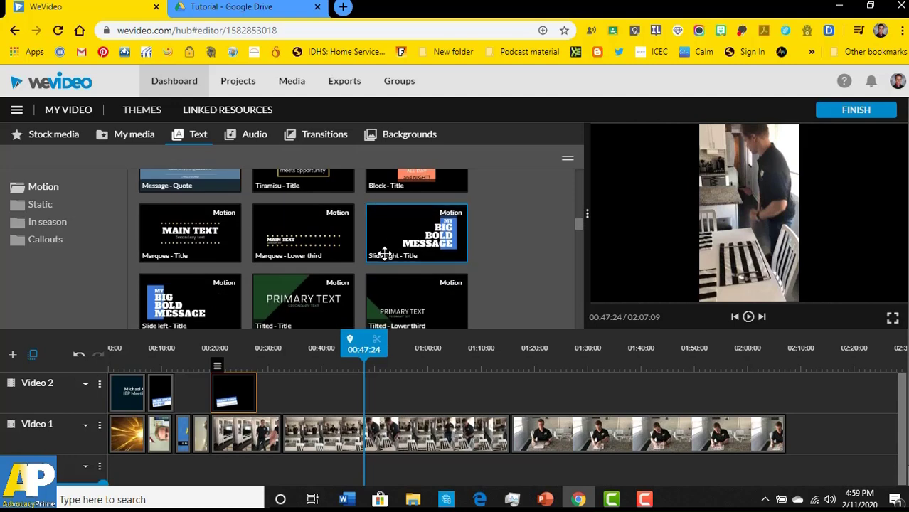
pyautogui.scroll(-5, 288, 252)
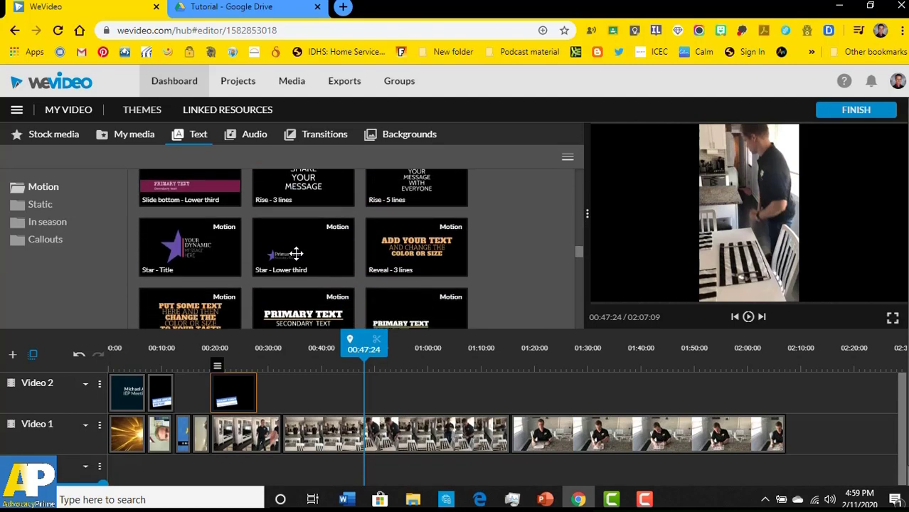
pyautogui.scroll(-3, 296, 252)
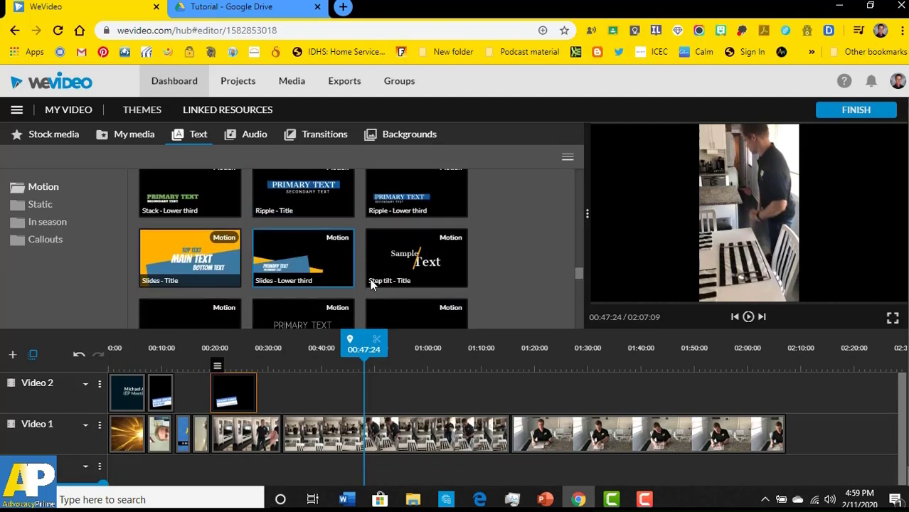
pyautogui.scroll(-3, 372, 282)
pyautogui.scroll(-3, 356, 262)
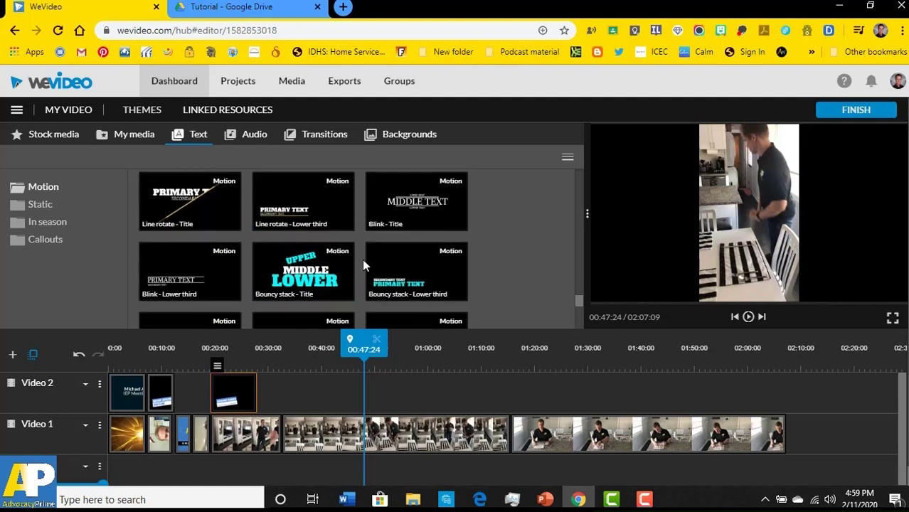
pyautogui.moveTo(334, 221); pyautogui.dragTo(303, 404)
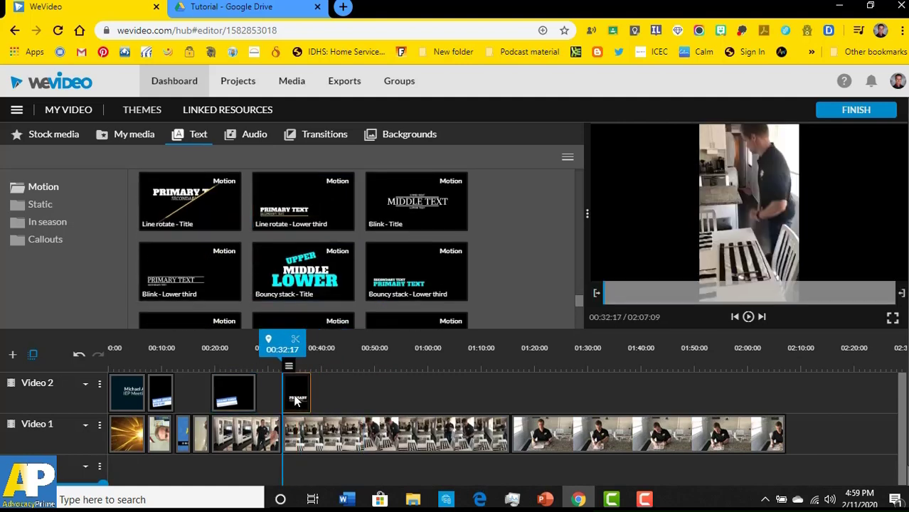
# - Title the lower third 'Setting the table' and start its 100%-accuracy subtitle line
pyautogui.doubleClick(297, 401)
pyautogui.click(156, 276)
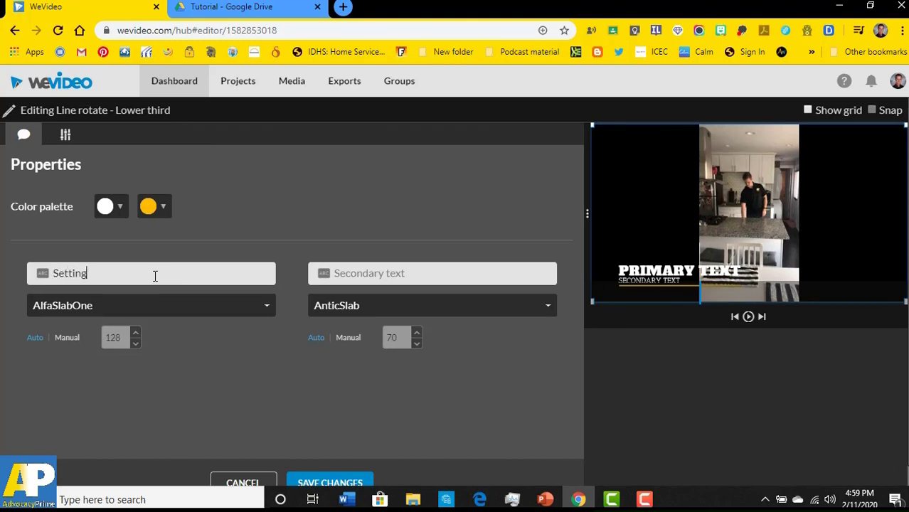
pyautogui.write('Setting the table')
pyautogui.press('Tab')
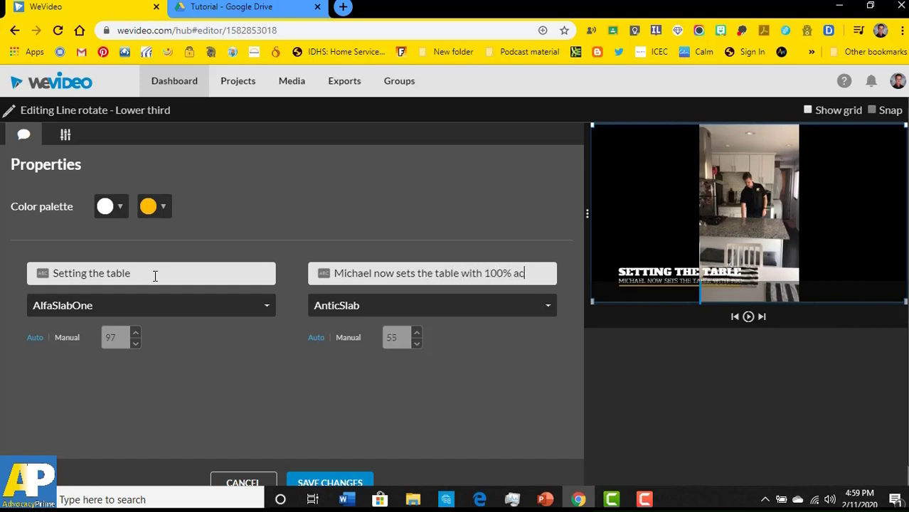
pyautogui.write('cy')
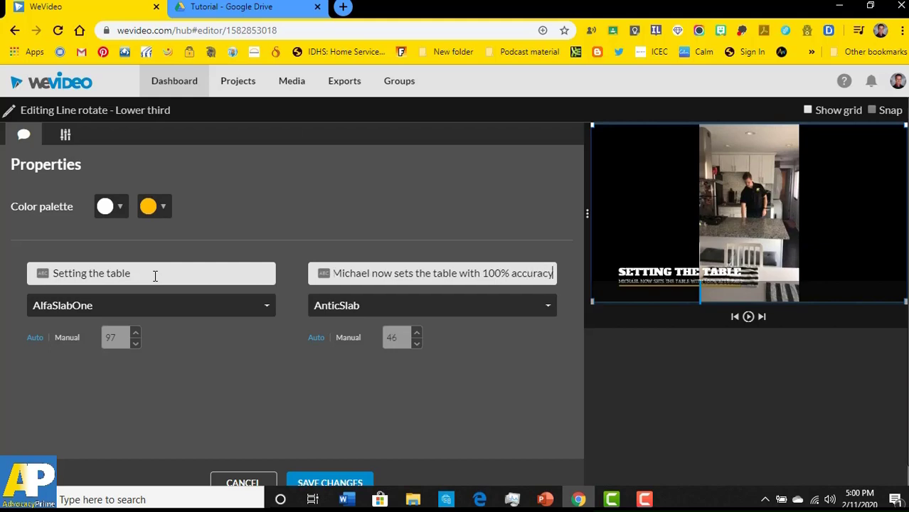
# - Save the 'Setting the table' title and preview it in playback
pyautogui.click(330, 482)
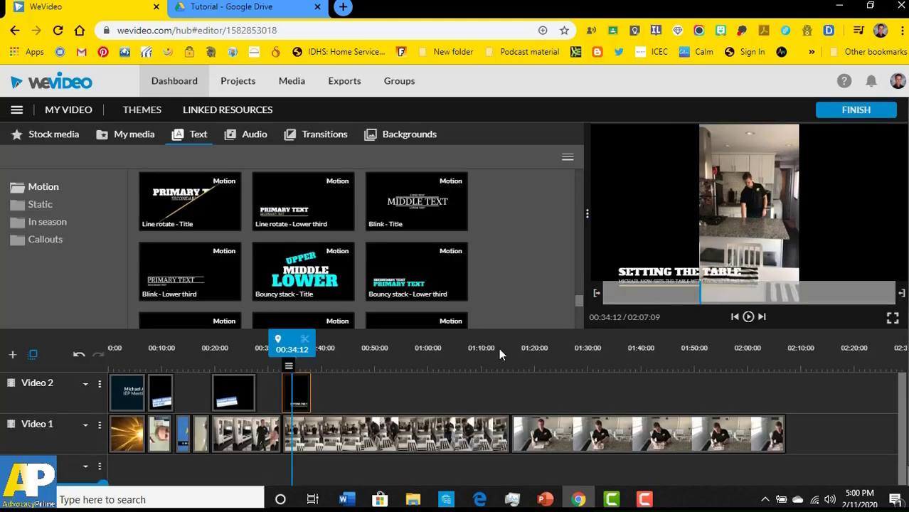
pyautogui.click(750, 317)
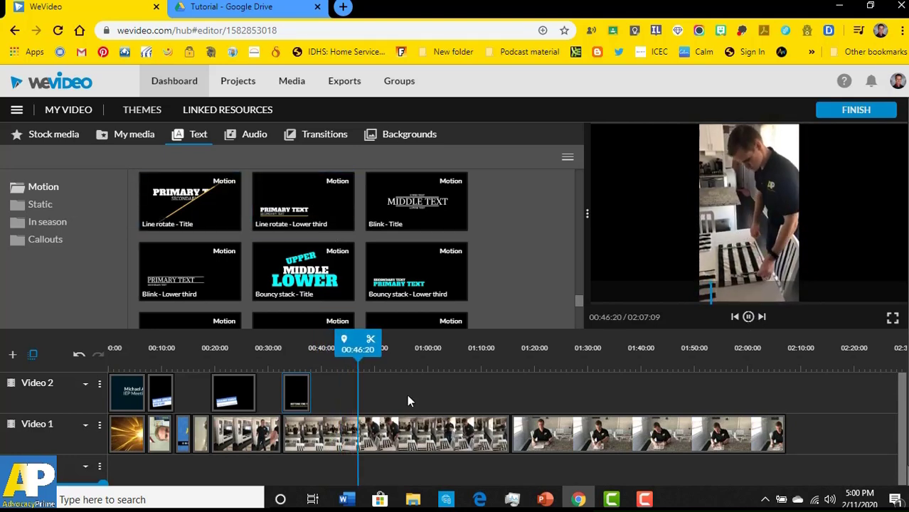
pyautogui.click(748, 319)
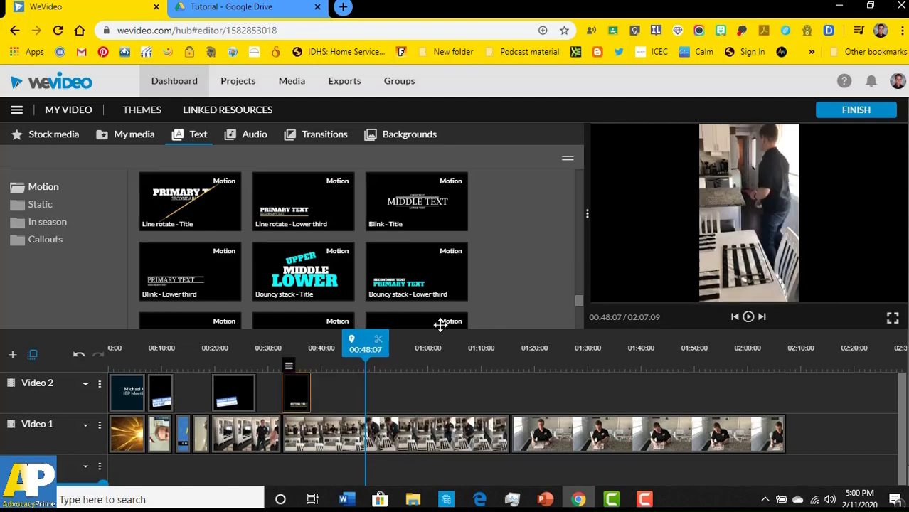
# - Move the playhead ahead to the bill-counting clip, stopping around 01:17
pyautogui.moveTo(365, 347); pyautogui.dragTo(516, 345)
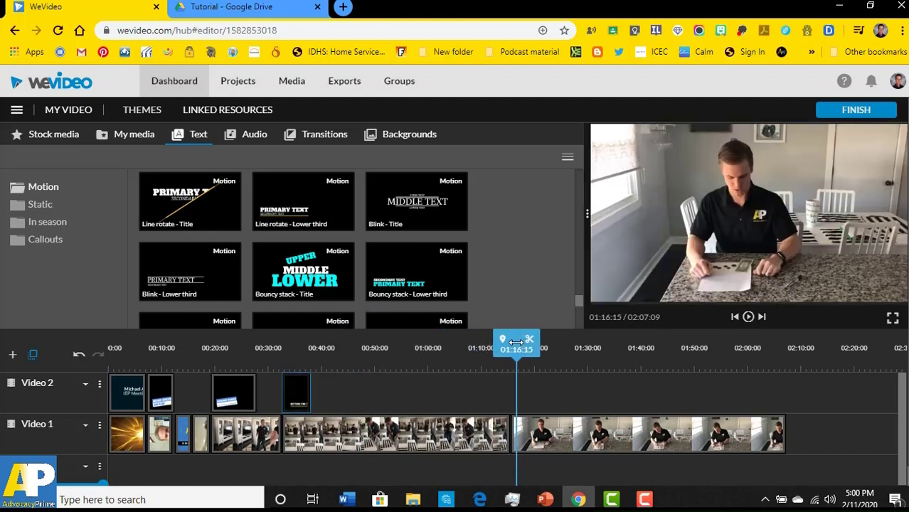
pyautogui.click(750, 318)
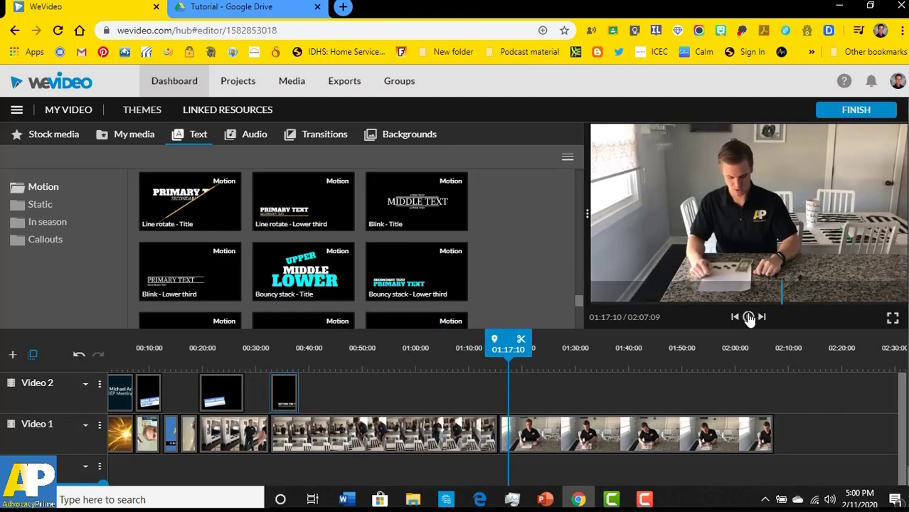
pyautogui.click(750, 318)
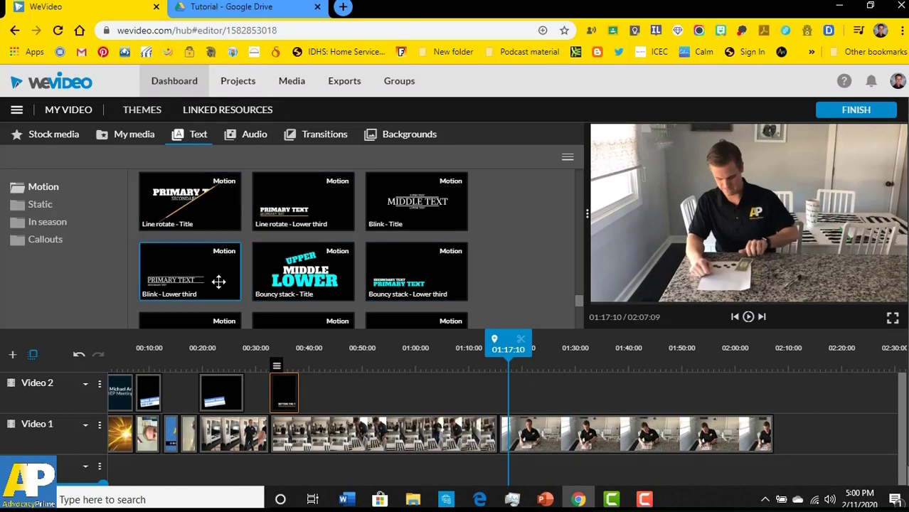
# - Add a Blink lower third at 01:15 reading 'Counting Bills and Coins' with the 100%-accuracy subtitle
pyautogui.moveTo(217, 280); pyautogui.dragTo(521, 400)
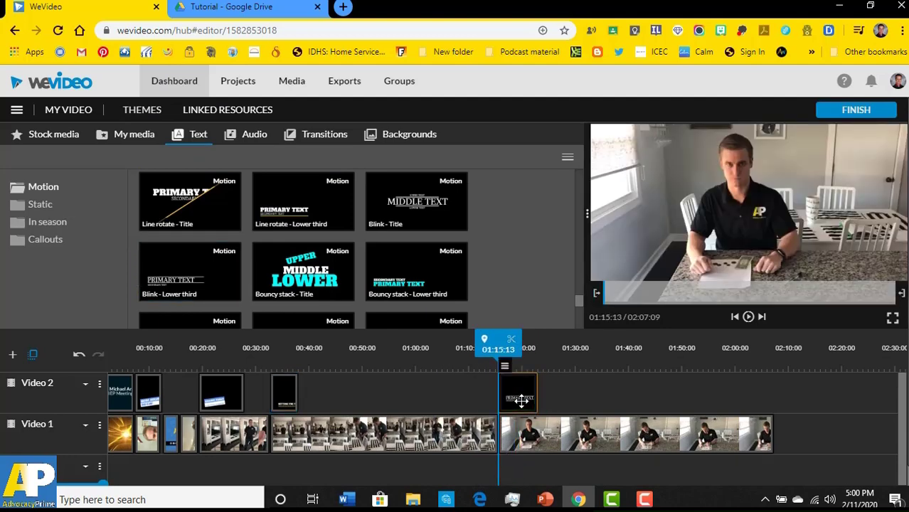
pyautogui.doubleClick(521, 401)
pyautogui.click(118, 277)
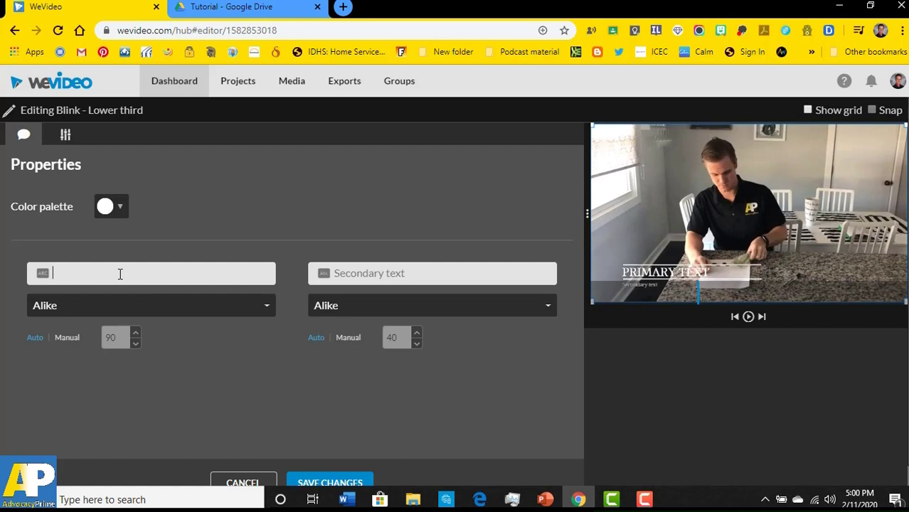
pyautogui.write('Counting Bi')
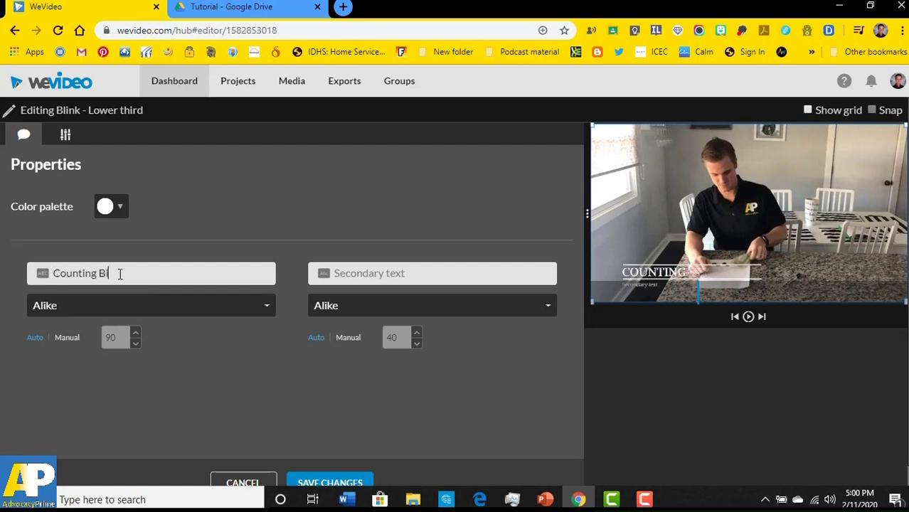
pyautogui.write('lls and Coins')
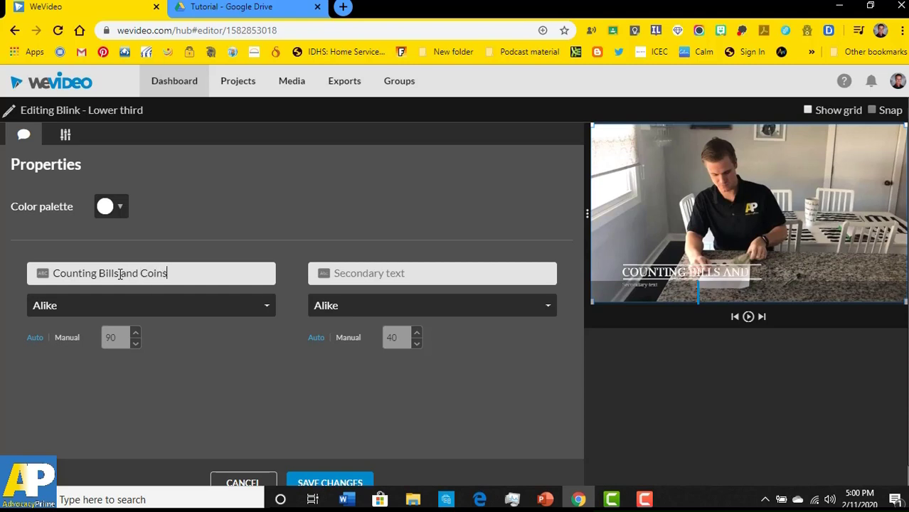
pyautogui.press('Tab')
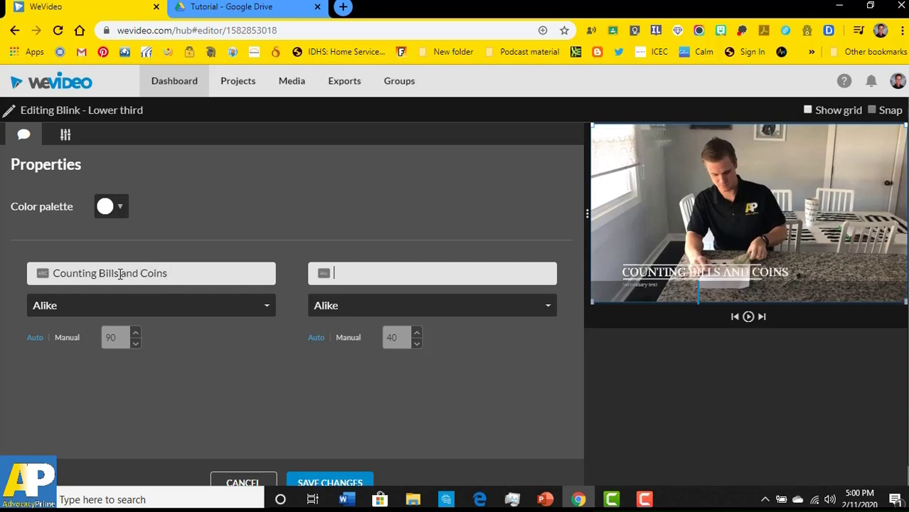
pyautogui.write('Michael can ')
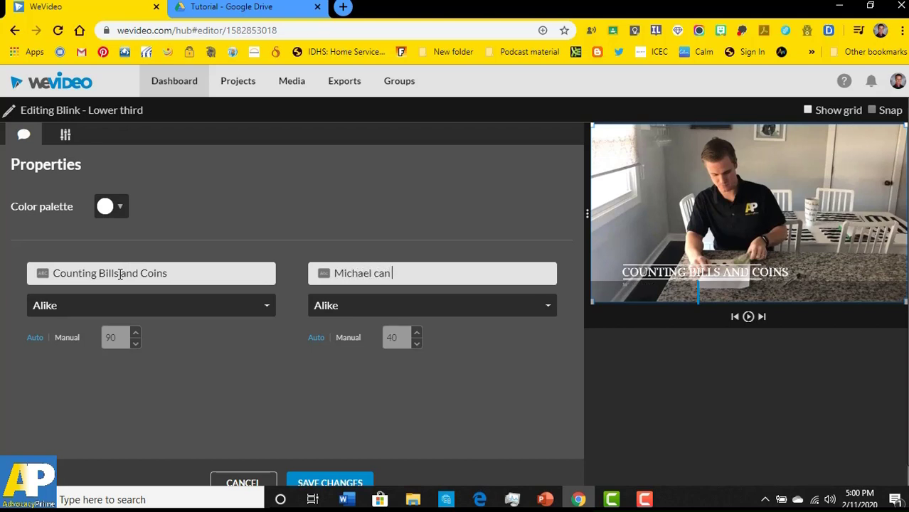
pyautogui.write('count m')
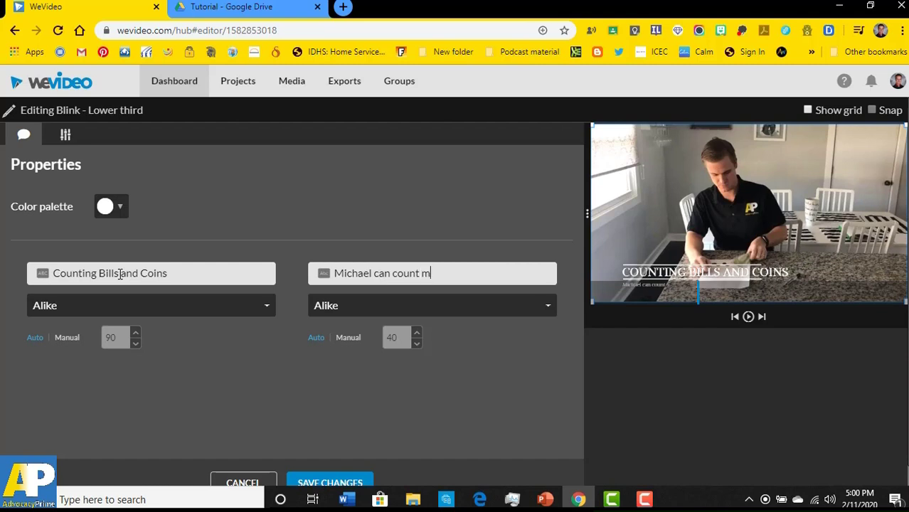
pyautogui.write('ixed bills')
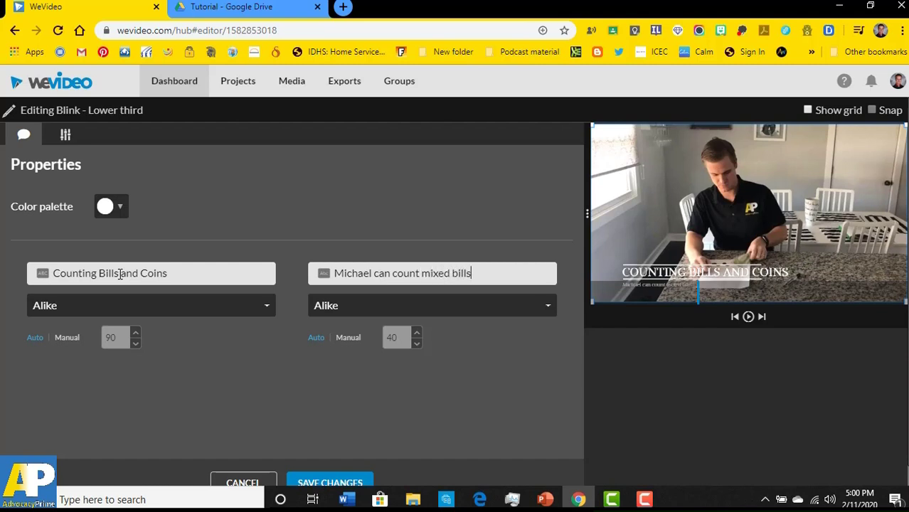
pyautogui.write(' and coins with ')
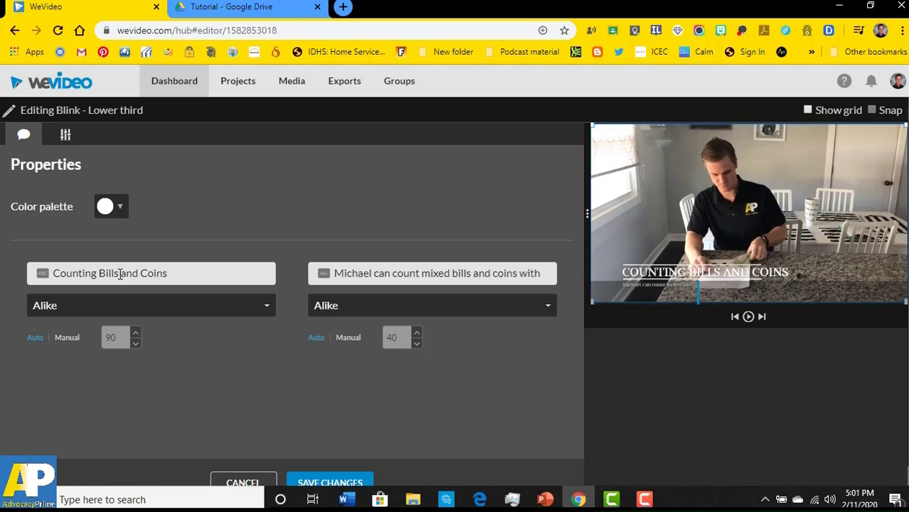
pyautogui.write('100% accuracy')
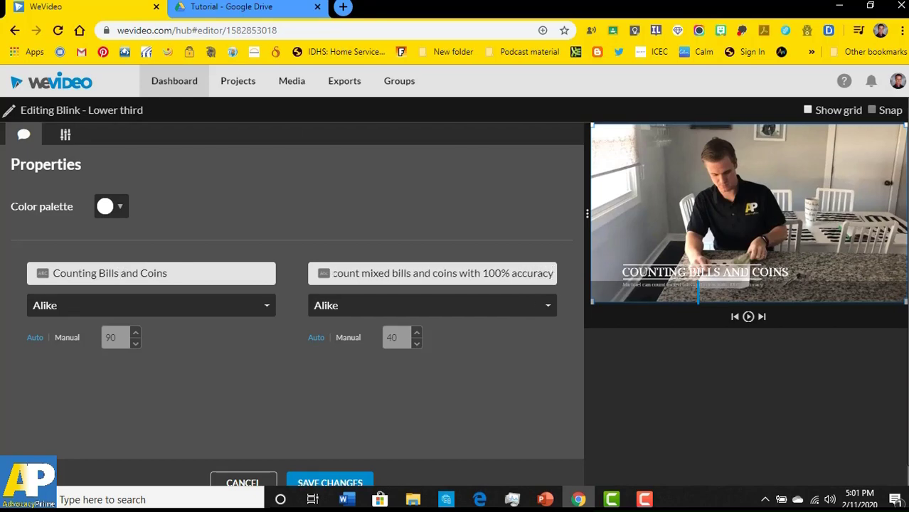
# - Save the Blink title and append the TV Noise Vertical background to the end of Video 1
pyautogui.click(329, 483)
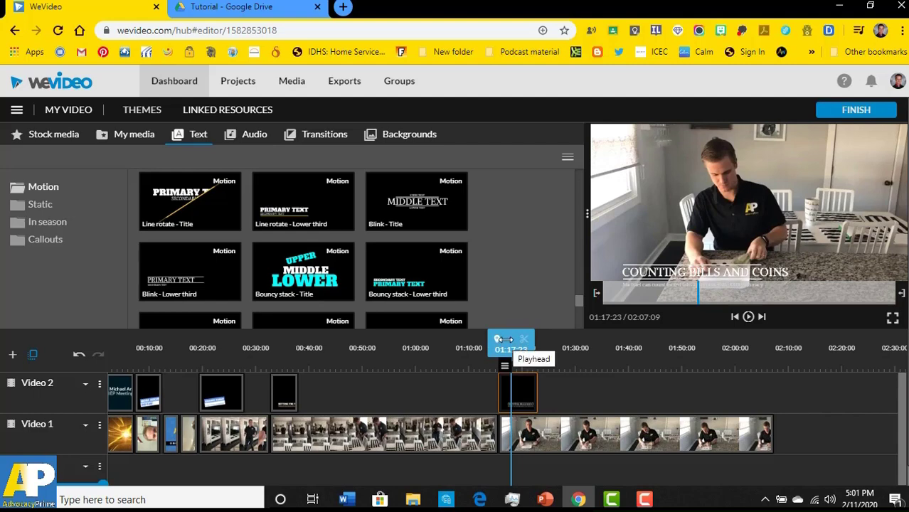
pyautogui.scroll(-1, 538, 347)
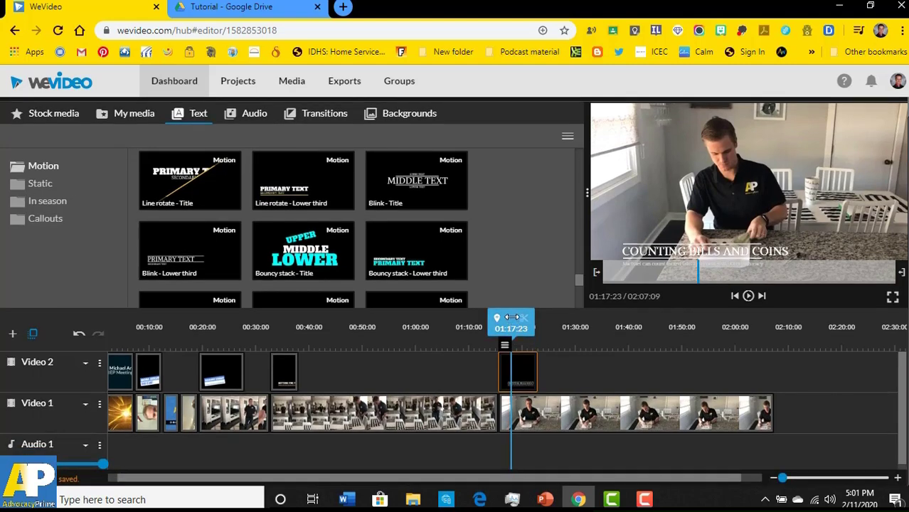
pyautogui.moveTo(512, 329); pyautogui.dragTo(765, 335)
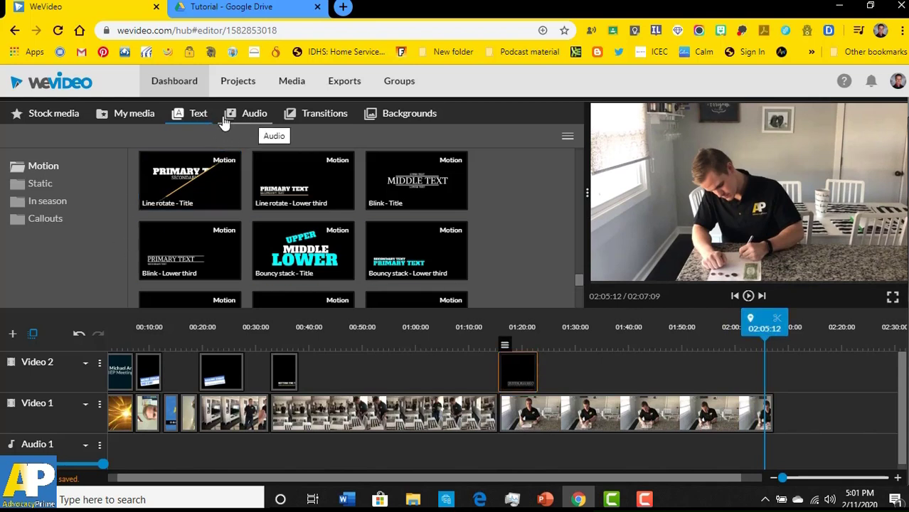
pyautogui.click(411, 119)
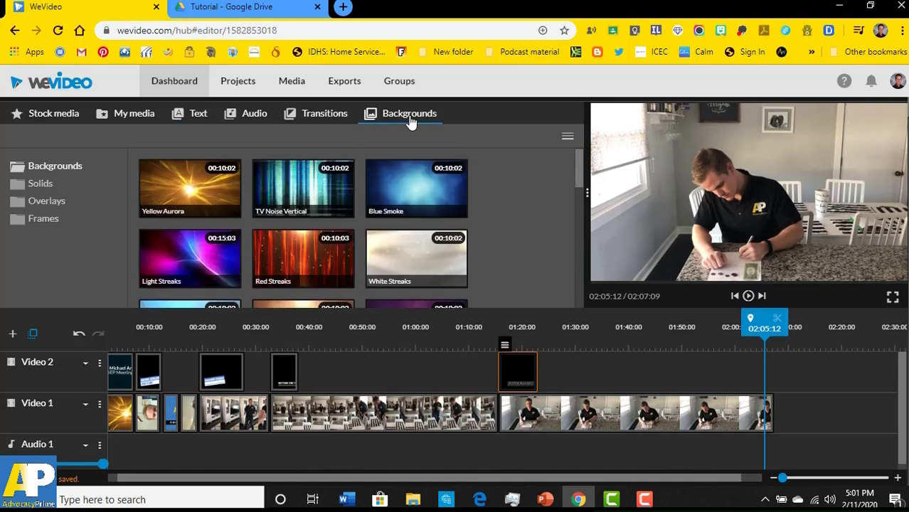
pyautogui.moveTo(313, 209); pyautogui.dragTo(791, 418)
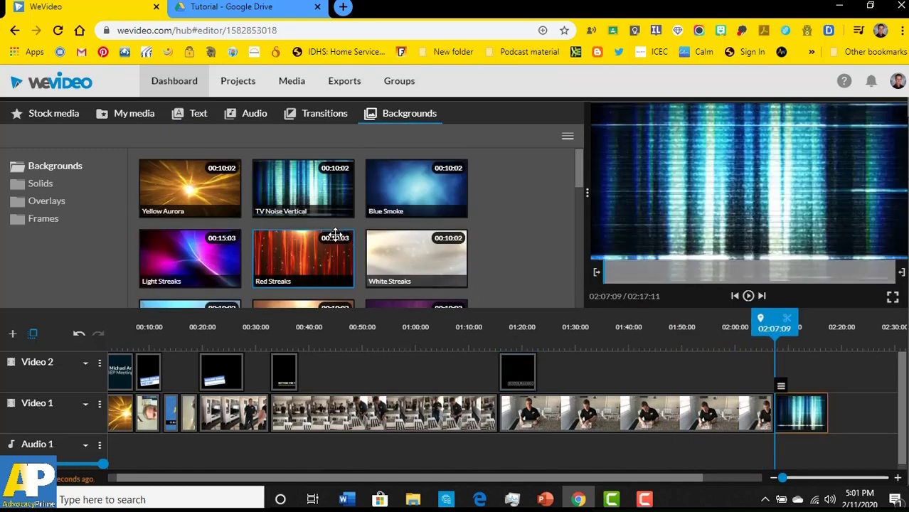
# - Drop the Marquee - Title template onto Video 2 over the TV-noise clip and edit its main text
pyautogui.click(185, 120)
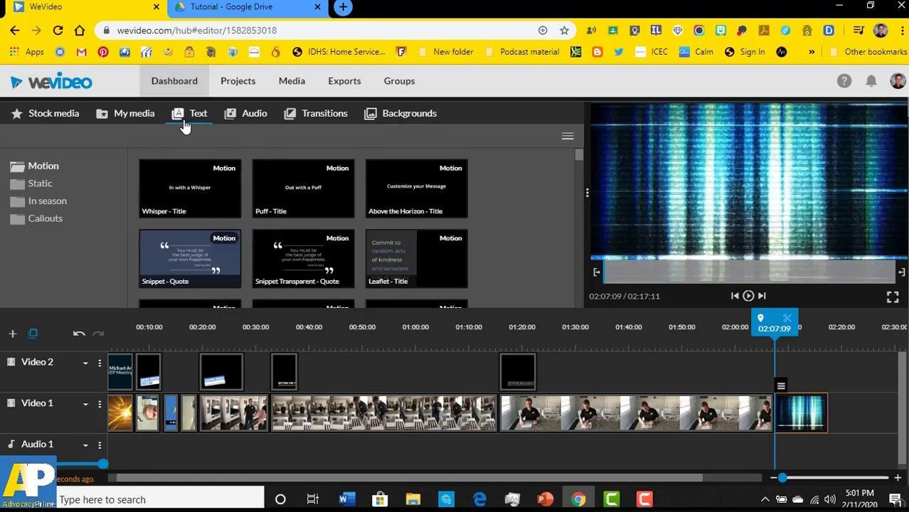
pyautogui.scroll(-5, 188, 212)
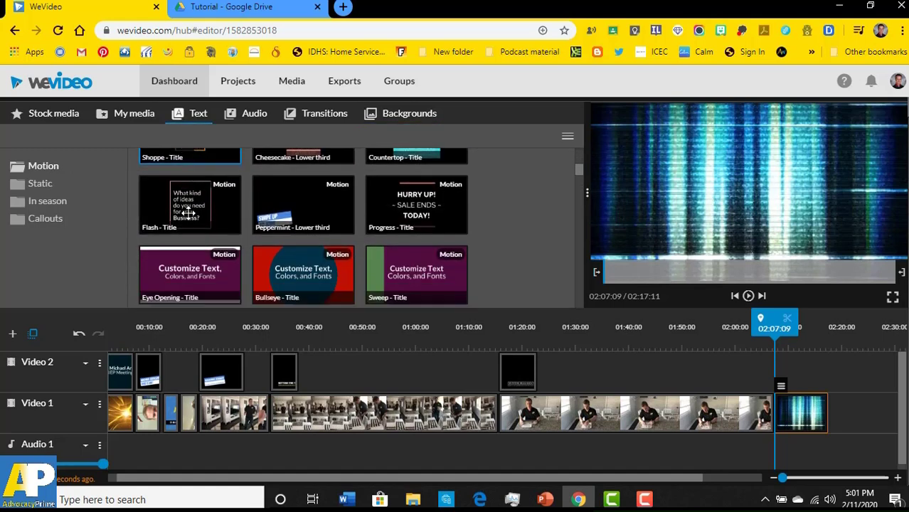
pyautogui.scroll(-2, 180, 202)
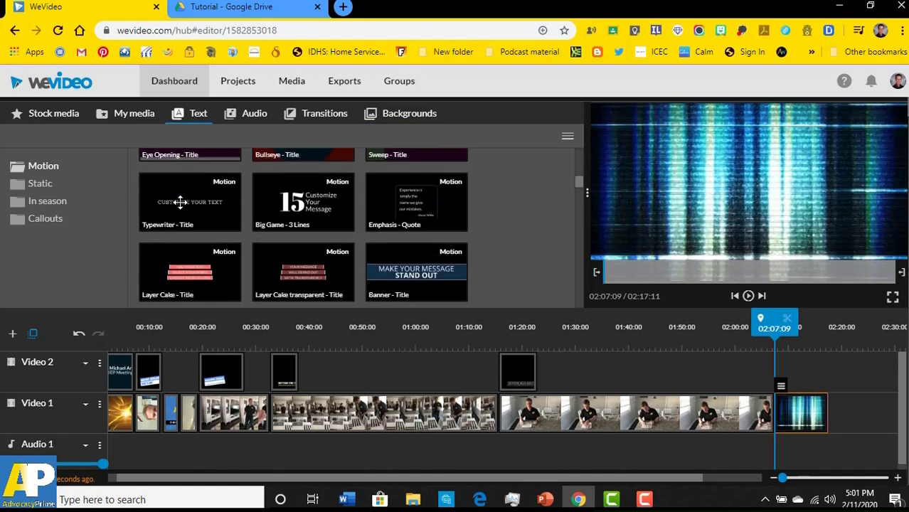
pyautogui.scroll(-2, 178, 202)
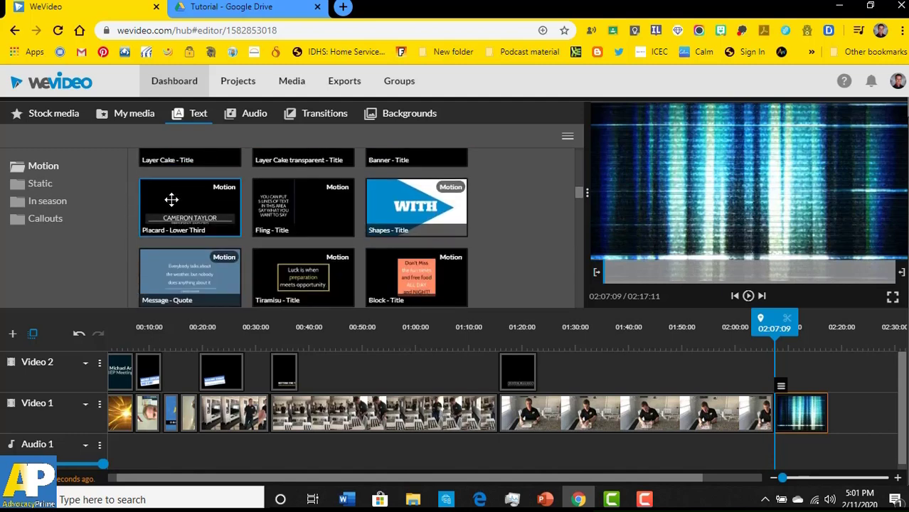
pyautogui.scroll(-2, 302, 214)
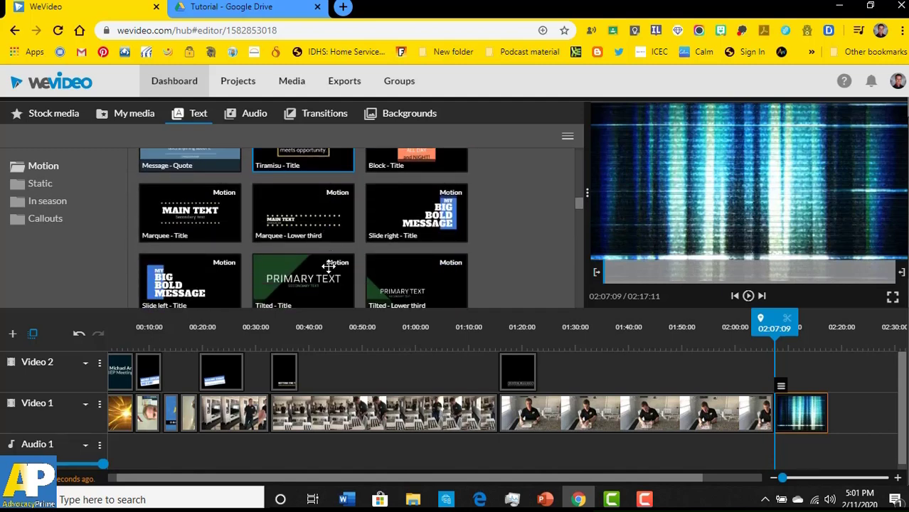
pyautogui.click(302, 219)
pyautogui.moveTo(307, 259); pyautogui.dragTo(299, 209)
pyautogui.moveTo(181, 225); pyautogui.dragTo(785, 385)
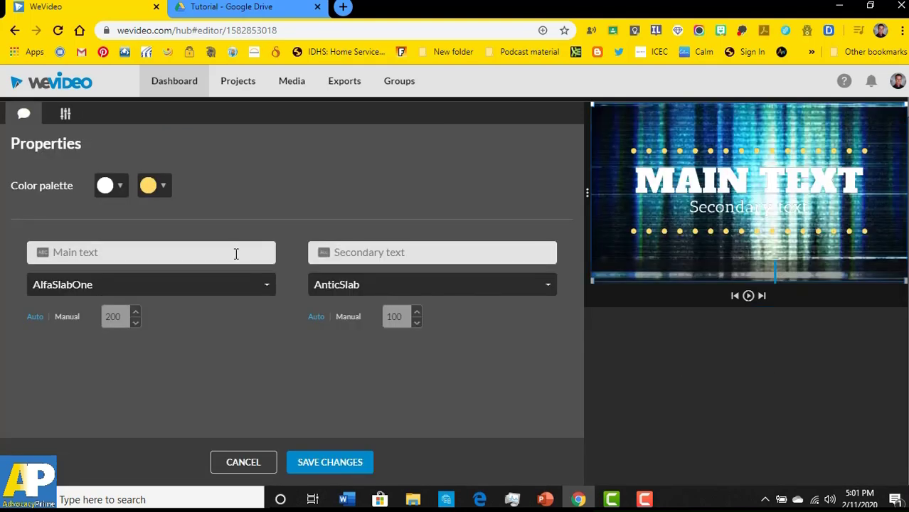
pyautogui.click(236, 252)
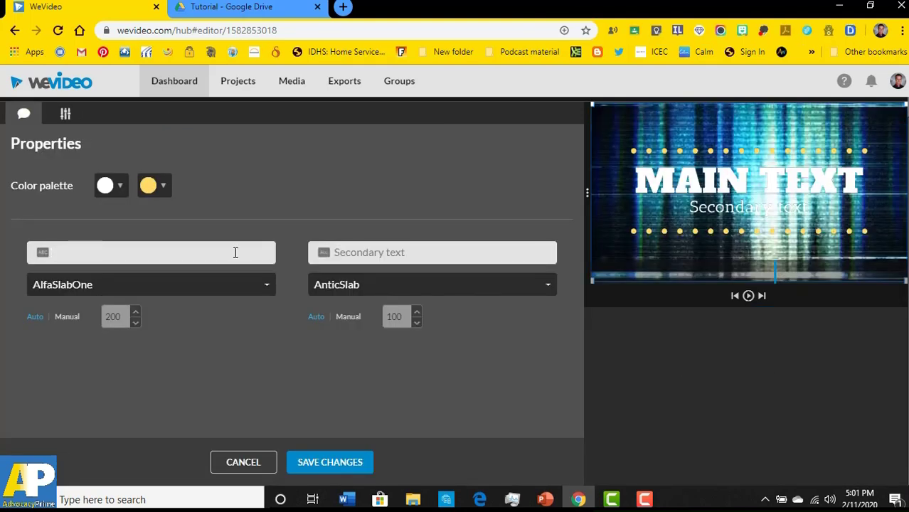
# - Set the ending title to 'Thank you for watching!' over 'AdvocacyPrime' and save it
pyautogui.write('Thank you for watching!')
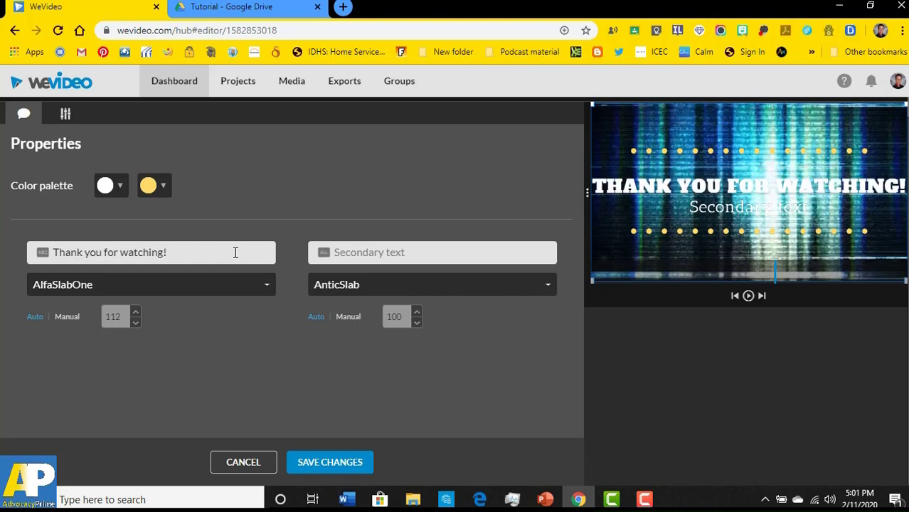
pyautogui.click(353, 246)
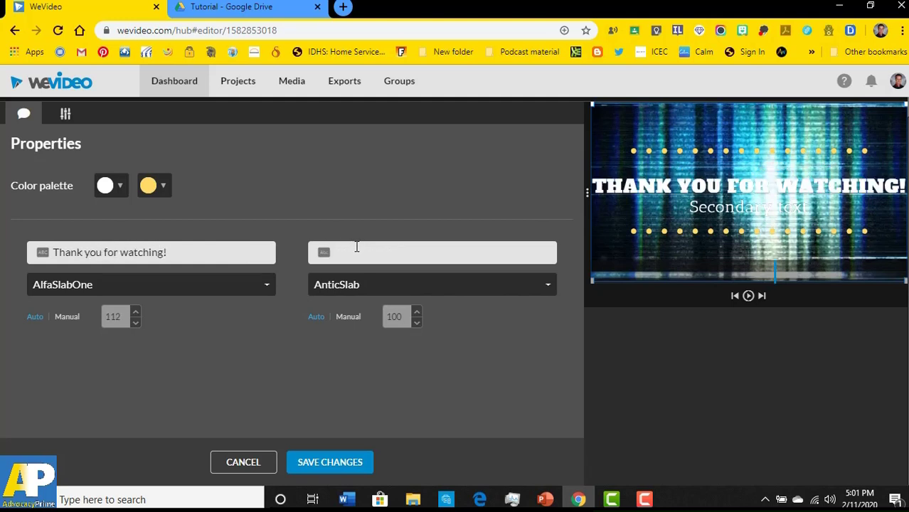
pyautogui.write('Adv')
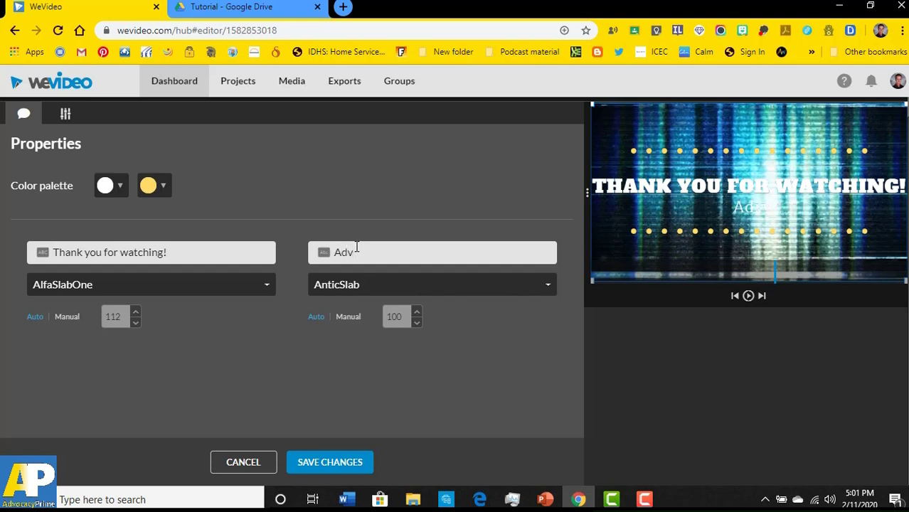
pyautogui.write('ocacyP')
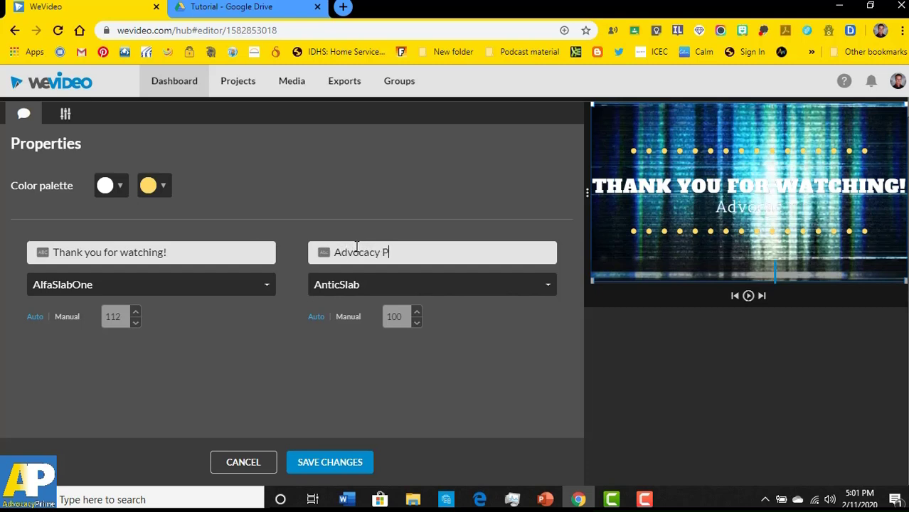
pyautogui.write('rime')
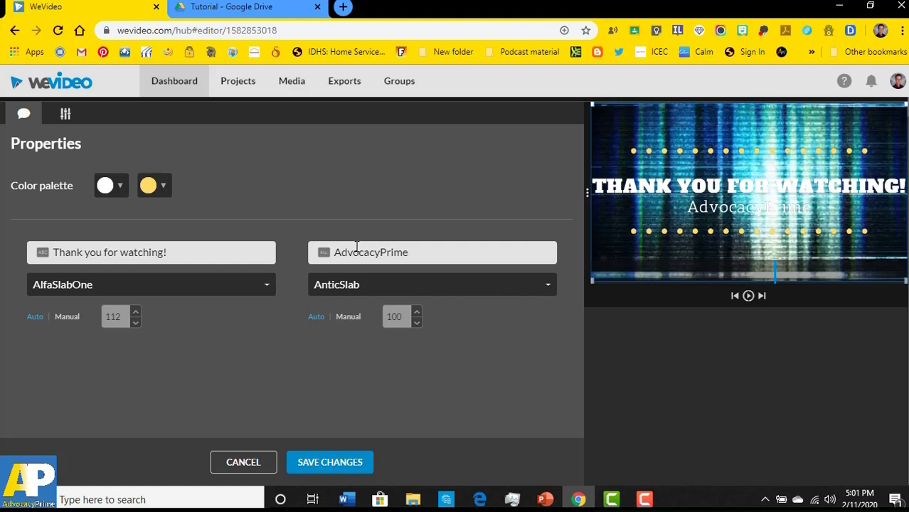
pyautogui.click(313, 465)
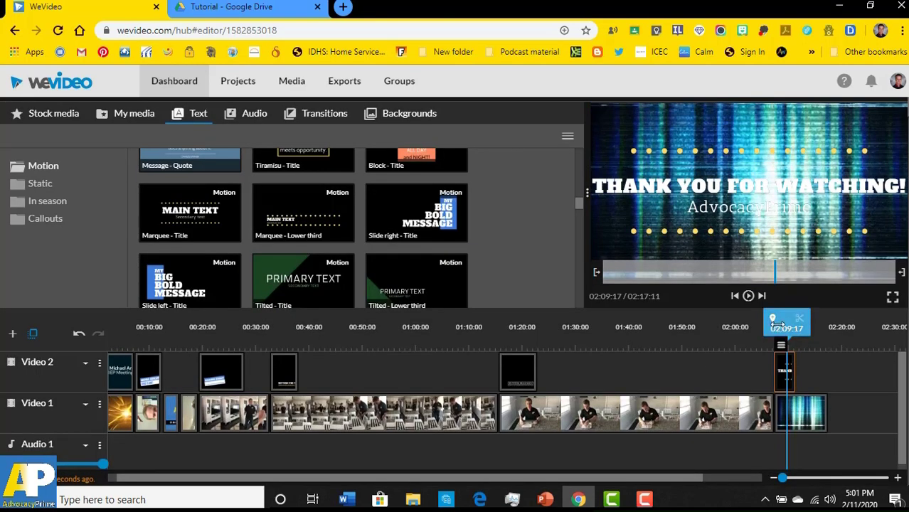
pyautogui.moveTo(775, 323); pyautogui.dragTo(761, 324)
pyautogui.click(749, 296)
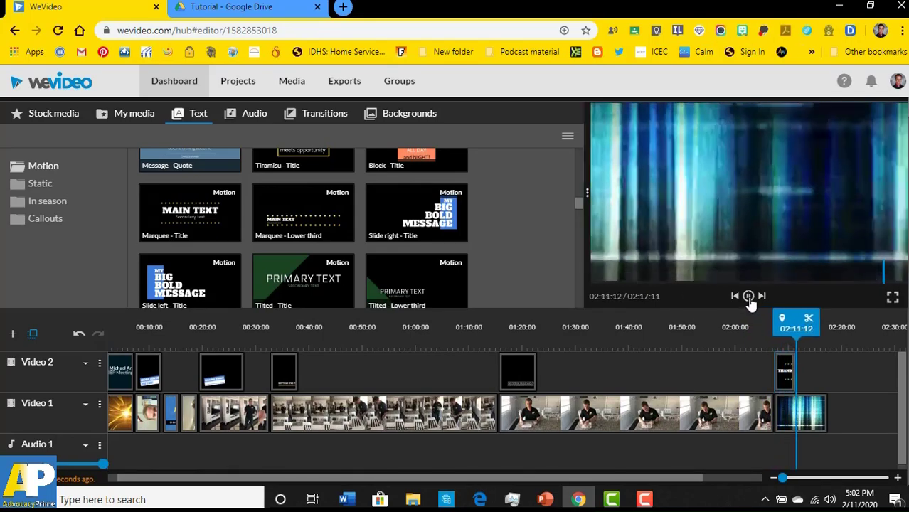
pyautogui.click(748, 296)
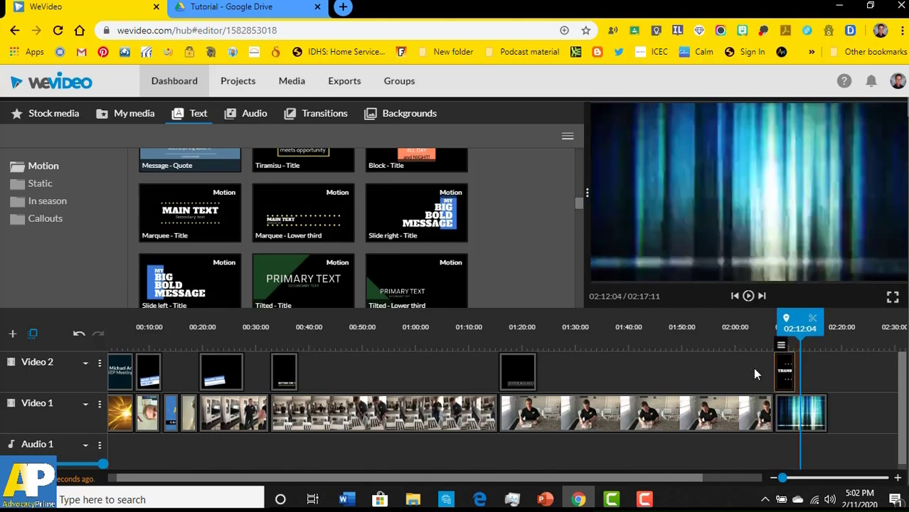
pyautogui.doubleClick(786, 385)
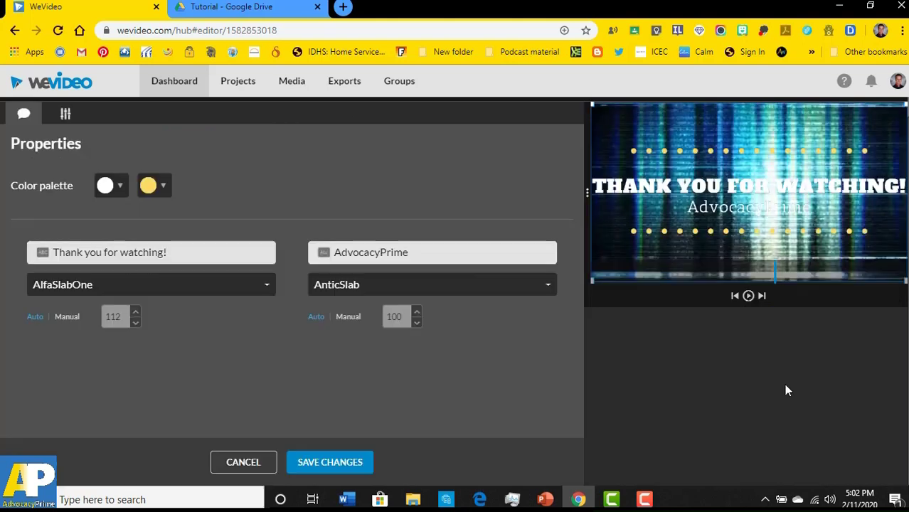
pyautogui.click(157, 191)
pyautogui.click(158, 192)
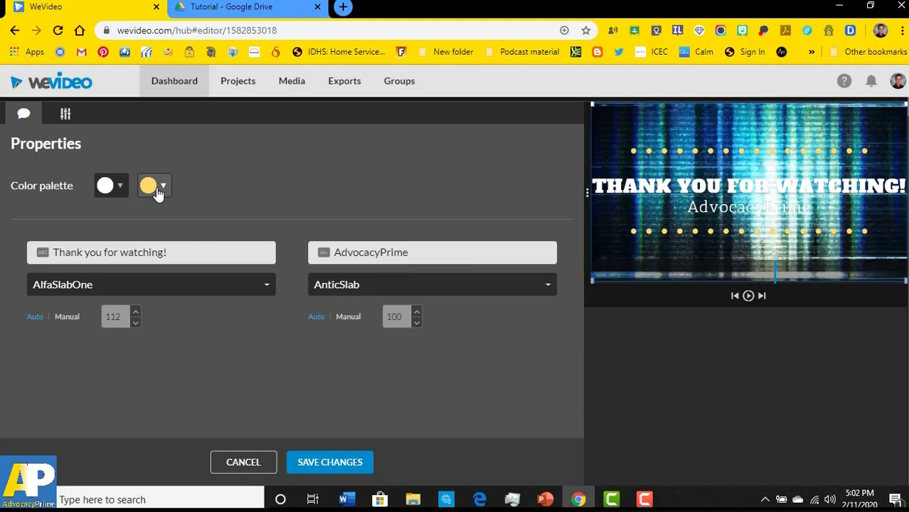
pyautogui.click(243, 463)
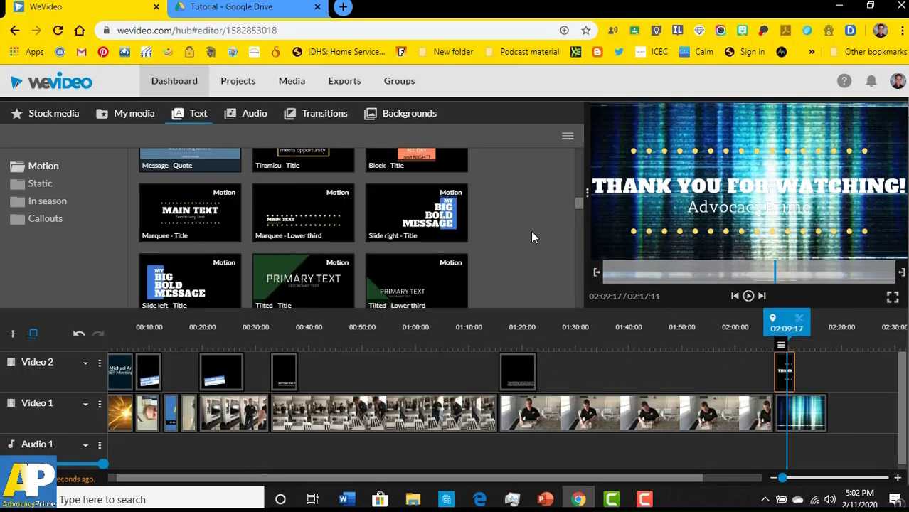
# - Add the Inspiration - Mega Music track from the free music library to Audio 1
pyautogui.click(240, 119)
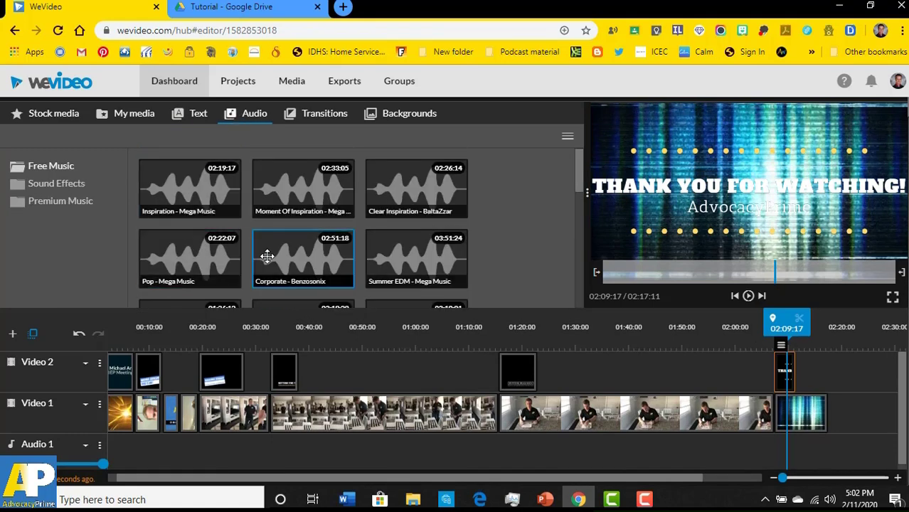
pyautogui.click(197, 115)
pyautogui.click(242, 122)
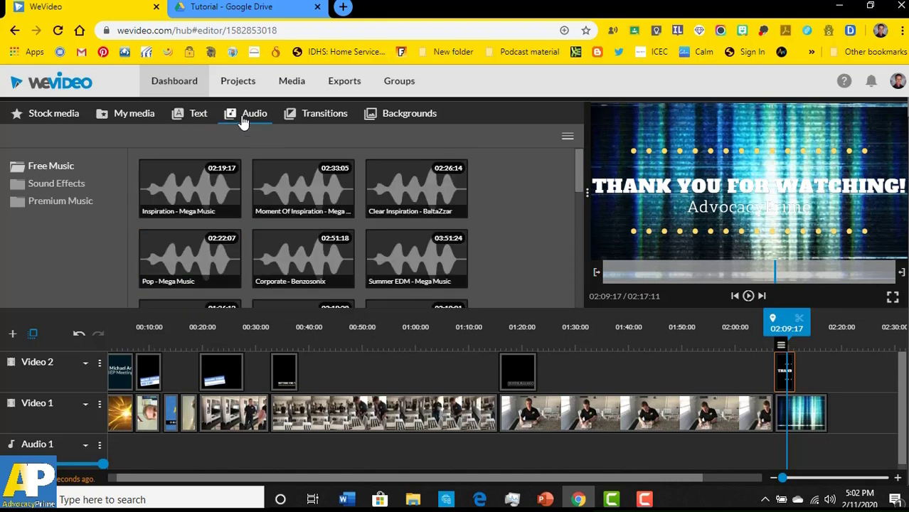
pyautogui.moveTo(192, 174); pyautogui.dragTo(121, 441)
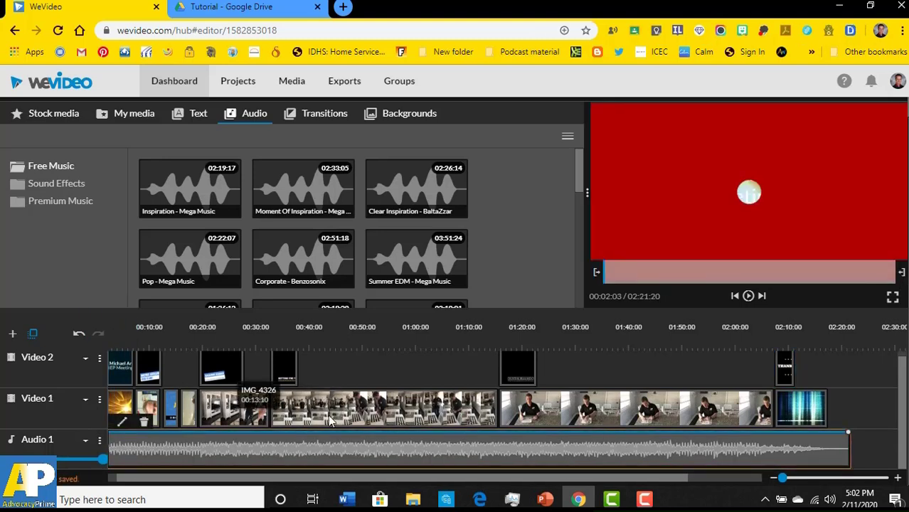
# - Trim the music clip to a short length and return the playhead to 00:00
pyautogui.moveTo(850, 448); pyautogui.dragTo(194, 459)
pyautogui.moveTo(199, 321); pyautogui.dragTo(91, 326)
pyautogui.click(121, 455)
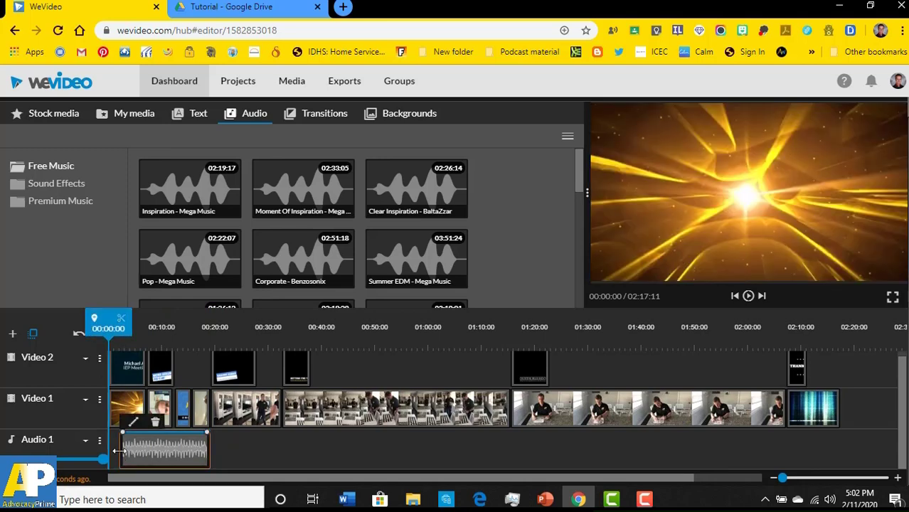
pyautogui.moveTo(89, 453); pyautogui.dragTo(114, 453)
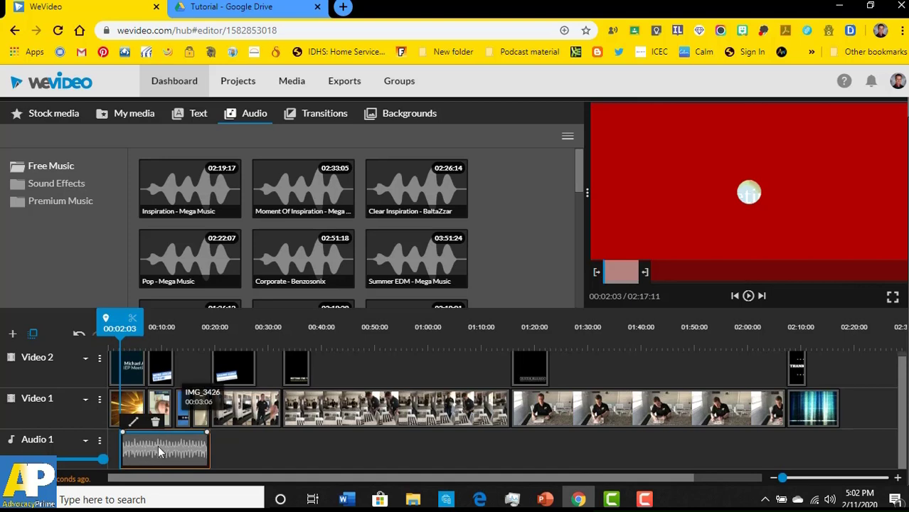
pyautogui.click(747, 300)
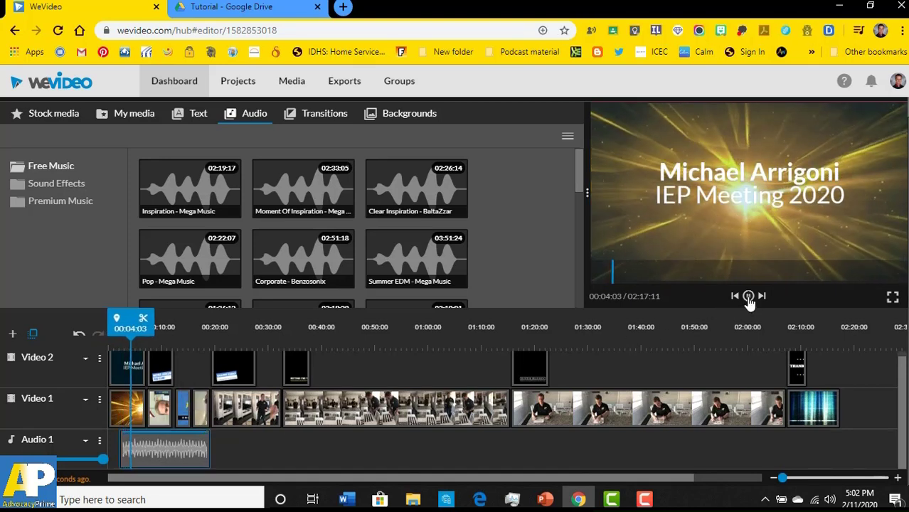
pyautogui.click(749, 301)
pyautogui.click(749, 297)
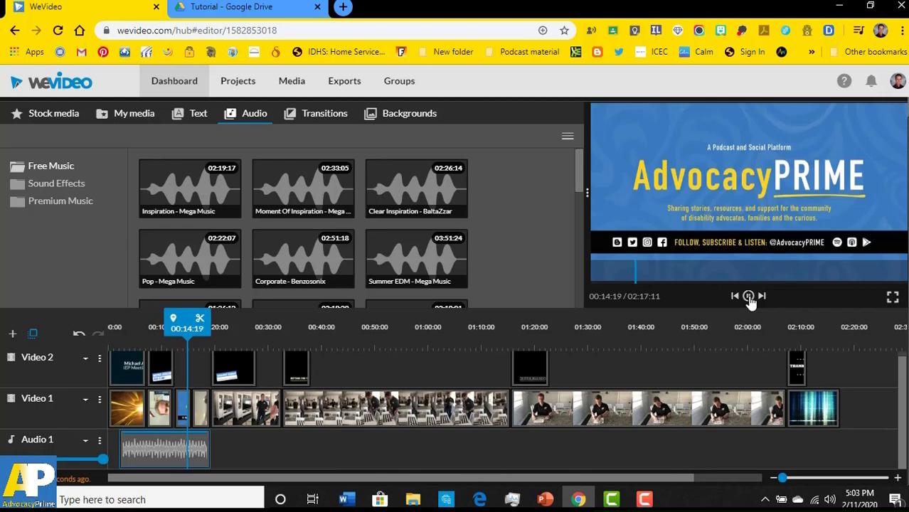
pyautogui.click(157, 446)
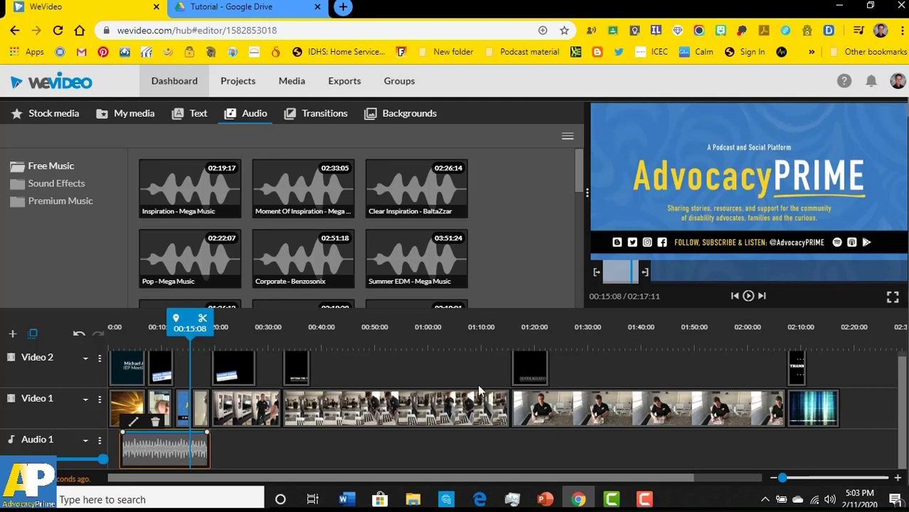
pyautogui.moveTo(186, 318)
pyautogui.mouseDown()
pyautogui.moveTo(263, 321)
pyautogui.moveTo(119, 321)
pyautogui.moveTo(241, 331)
pyautogui.mouseUp()
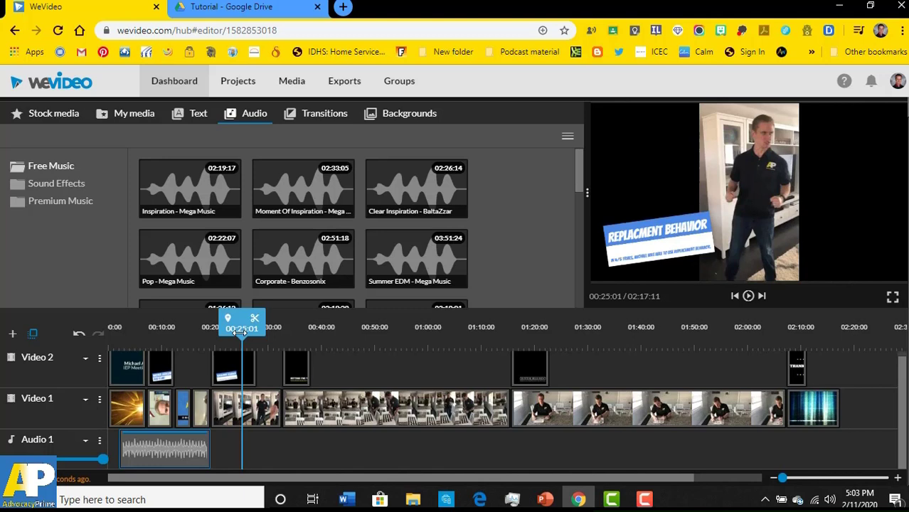
pyautogui.moveTo(239, 331); pyautogui.dragTo(322, 331)
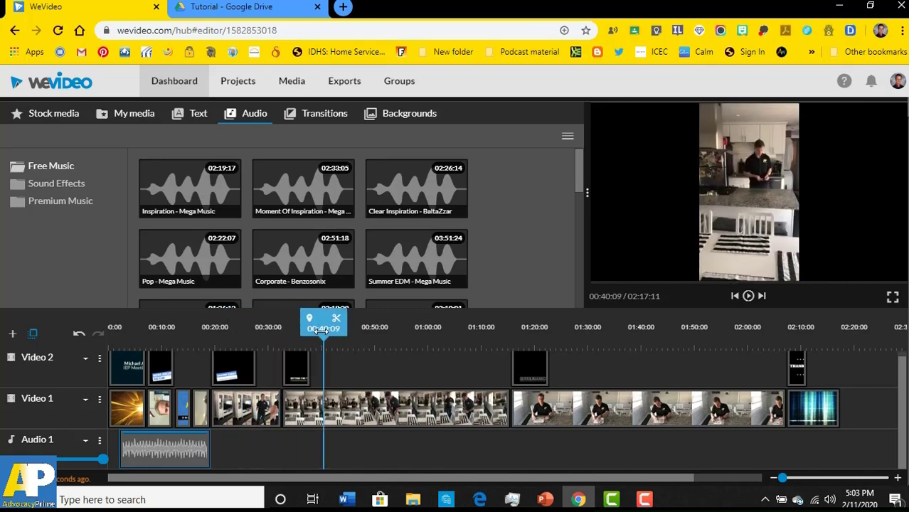